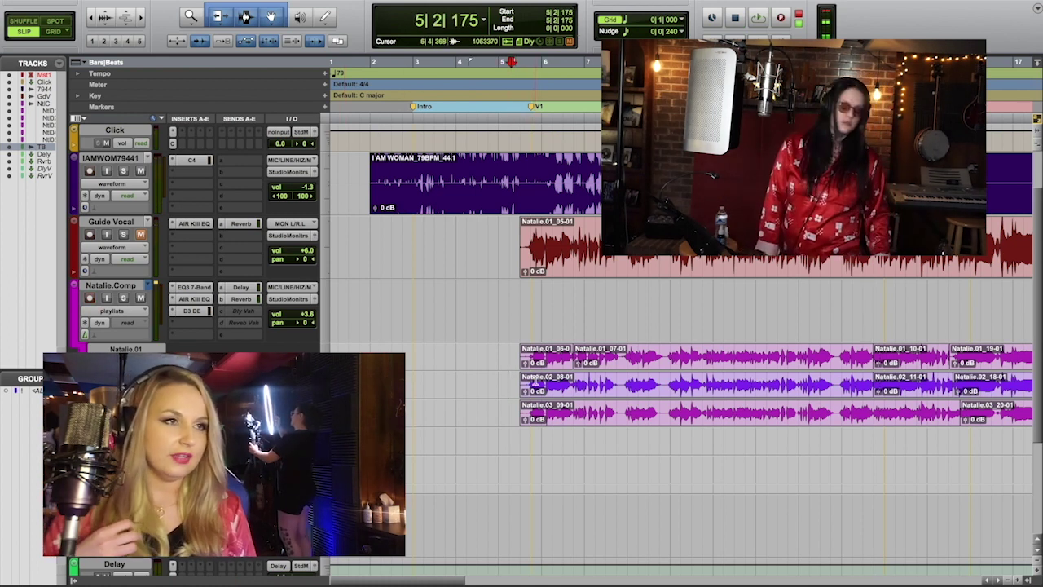
# Step: Audition the verse 1 takes, then copy the third take from 5|2|938 to 13|3|838 onto the comp track
pyautogui.press('space')
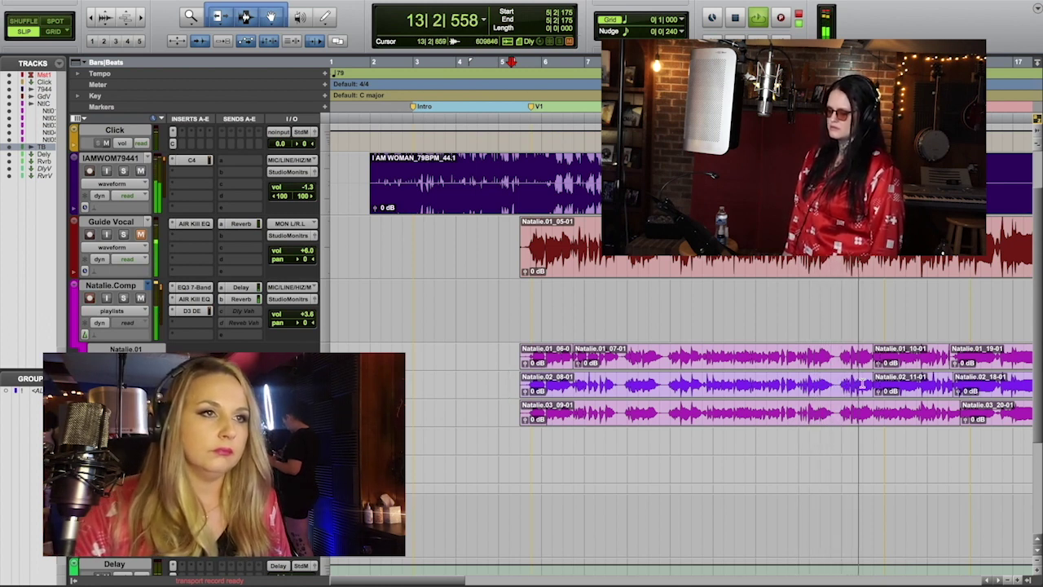
pyautogui.press('space')
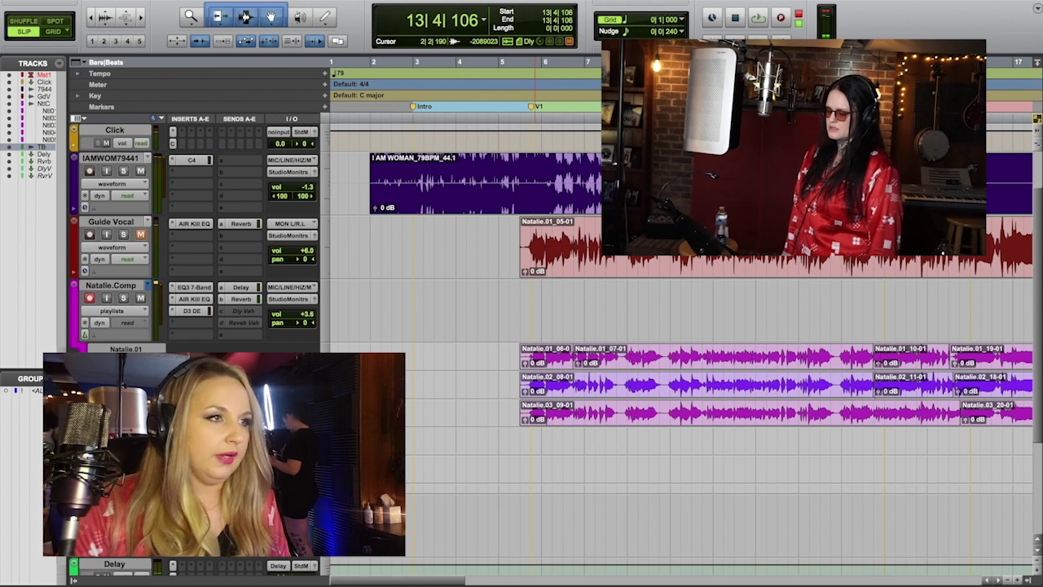
pyautogui.click(516, 412)
pyautogui.press('space')
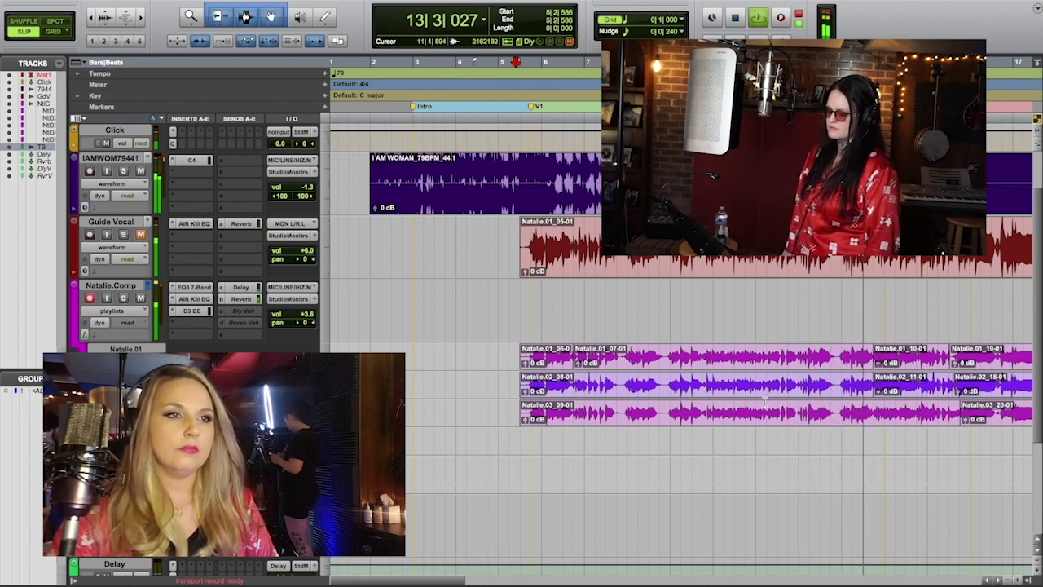
pyautogui.moveTo(876, 412); pyautogui.dragTo(520, 412)
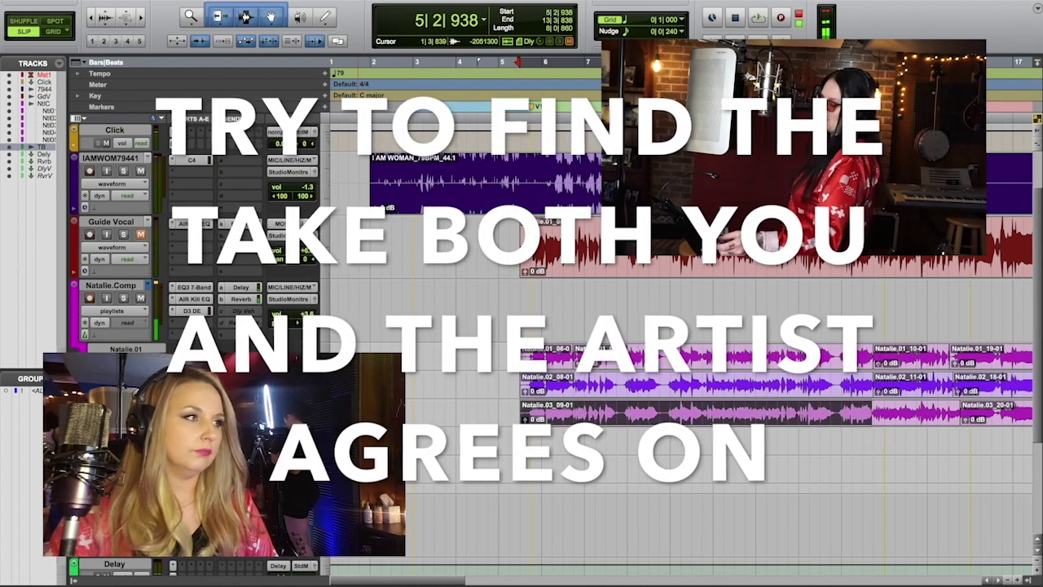
pyautogui.hotkey('ctrl', 'alt', 'v')
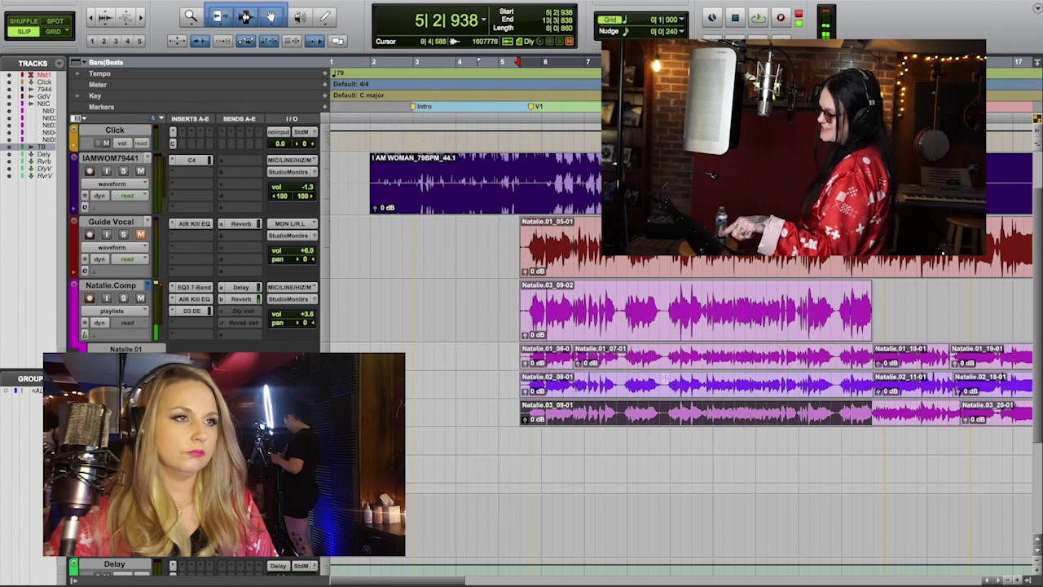
# Step: Play verse 1 from bar 9 and replace the comp's phrase from 11|2|204 to 11|4|749 with the first take
pyautogui.click(665, 379)
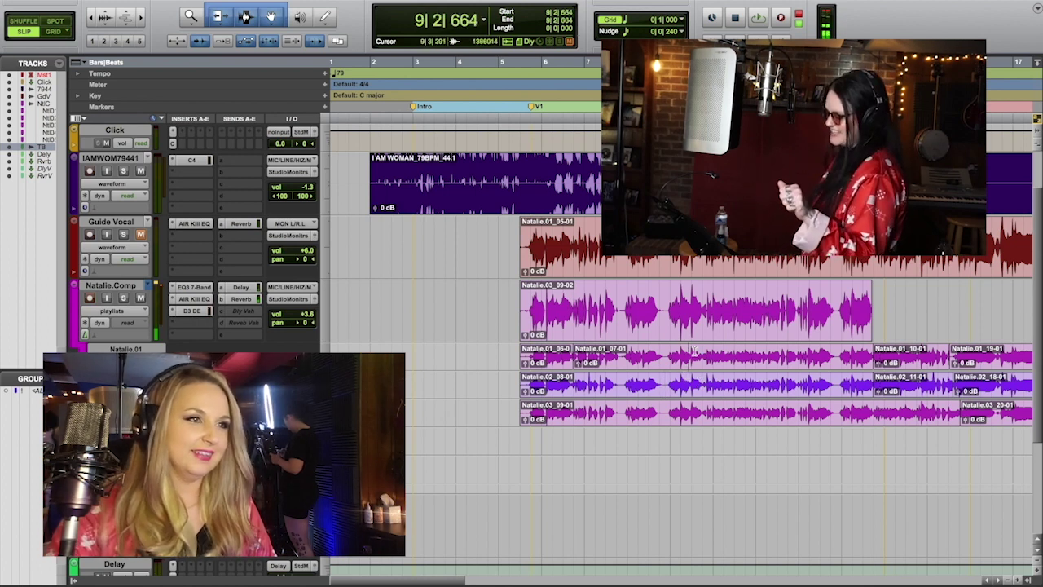
pyautogui.press('space')
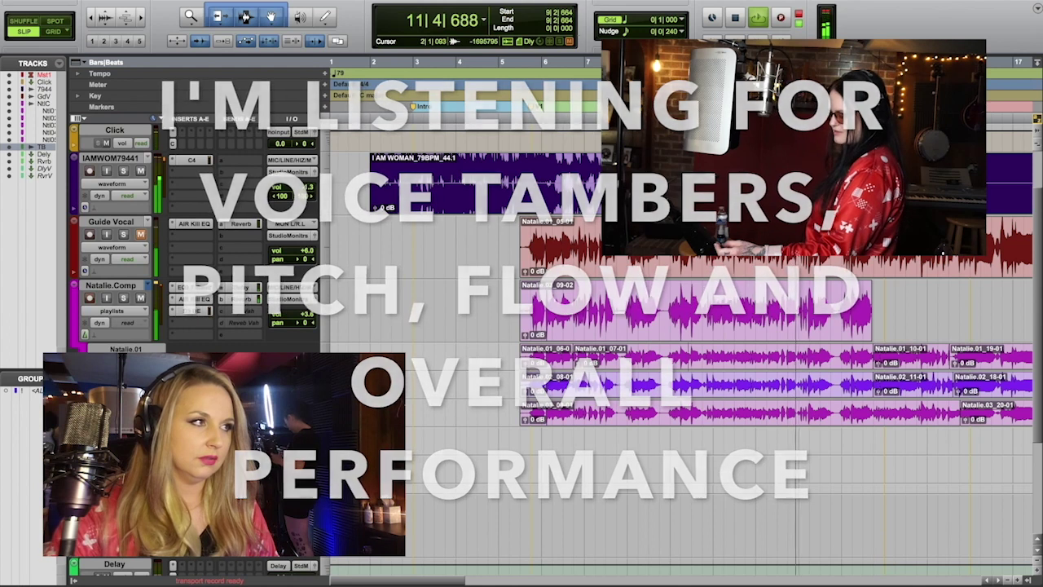
pyautogui.press('space')
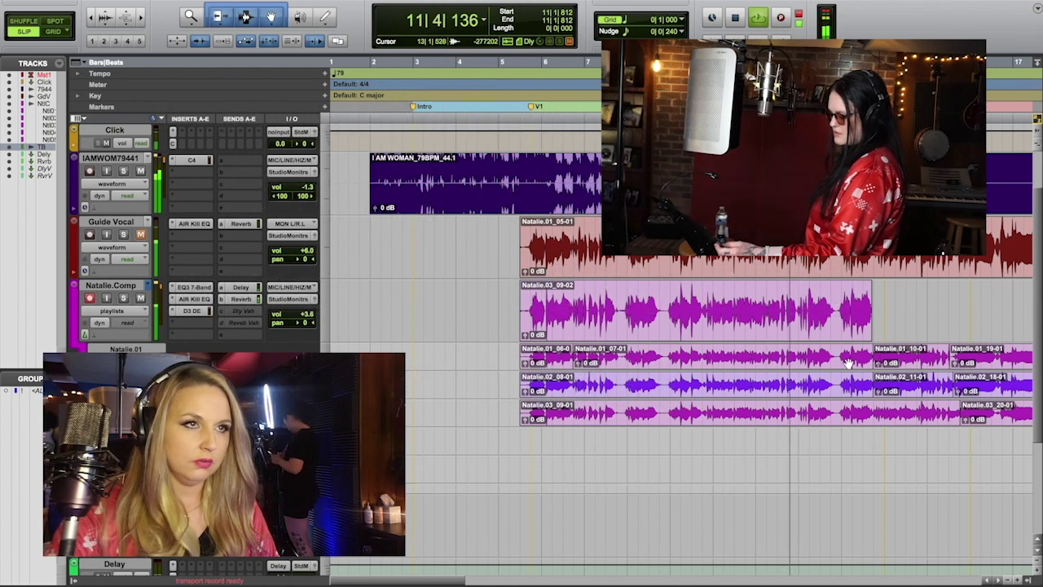
pyautogui.press('space')
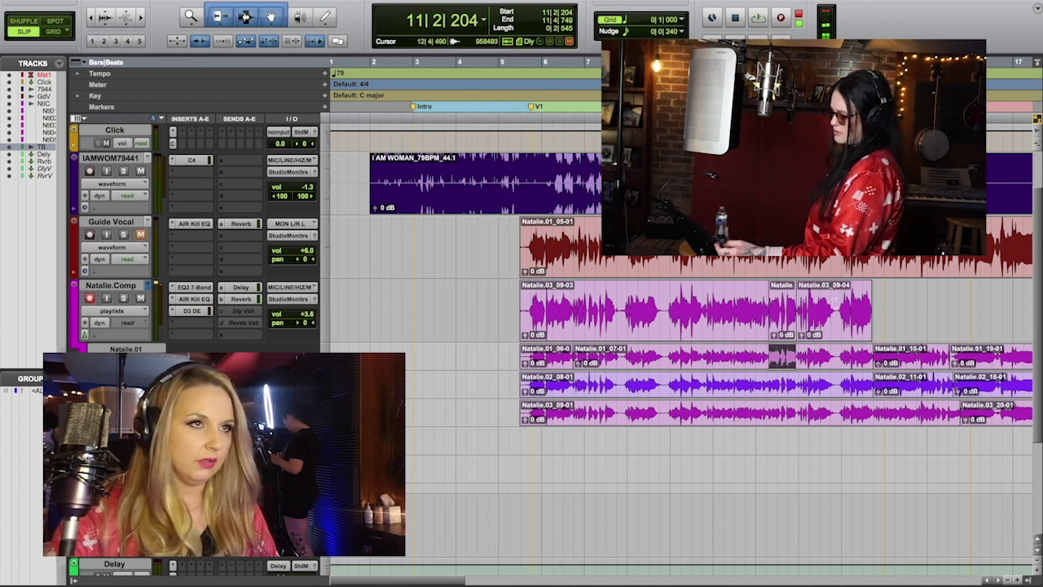
# Step: Audition the PC1 takes from about bar 13 and trim the chorus clip starts in the first and second take lanes
pyautogui.moveTo(437, 576); pyautogui.dragTo(497, 562)
pyautogui.moveTo(609, 306); pyautogui.dragTo(623, 306)
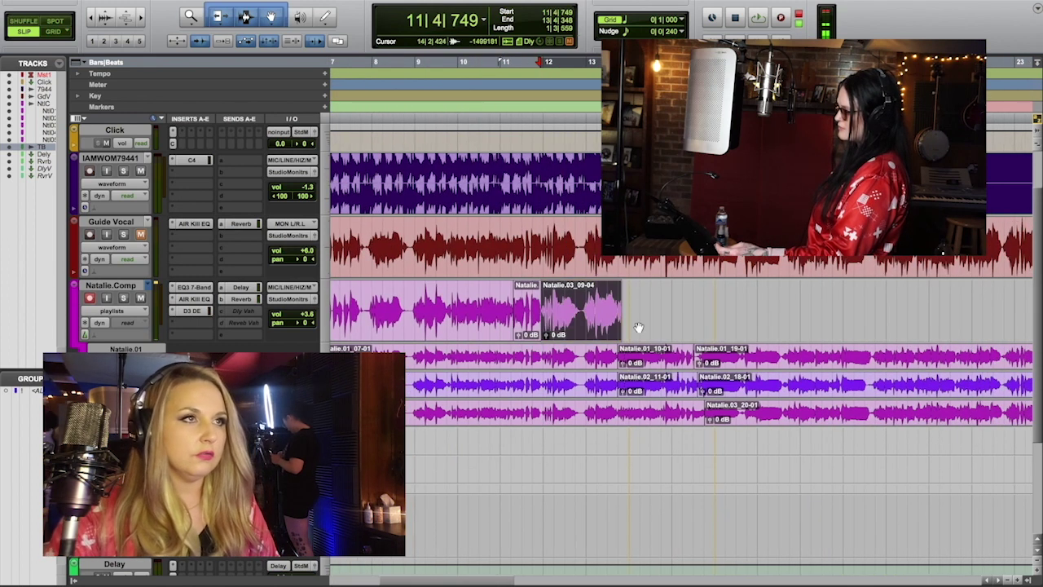
pyautogui.click(612, 300)
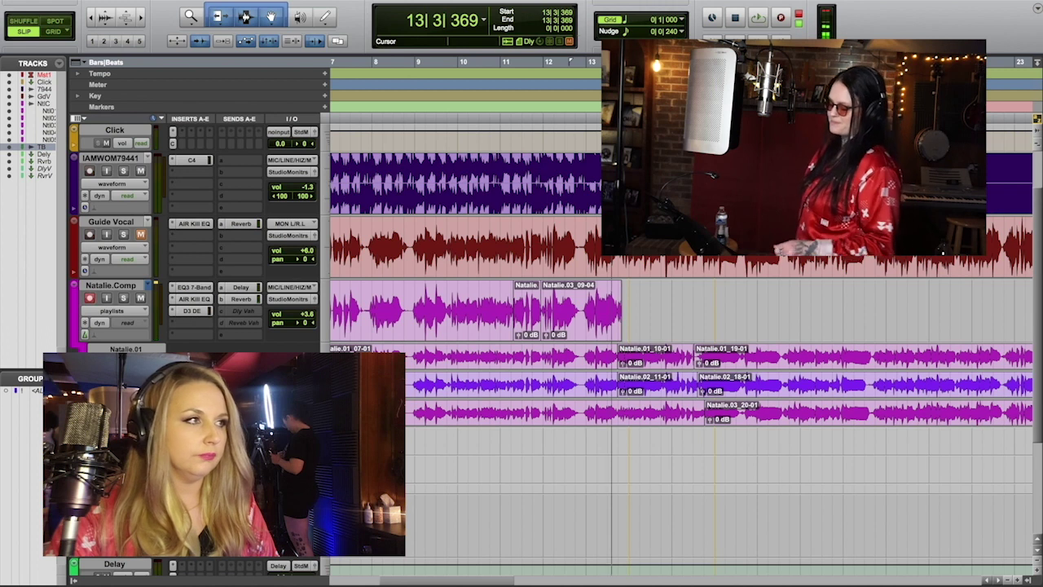
pyautogui.press('space')
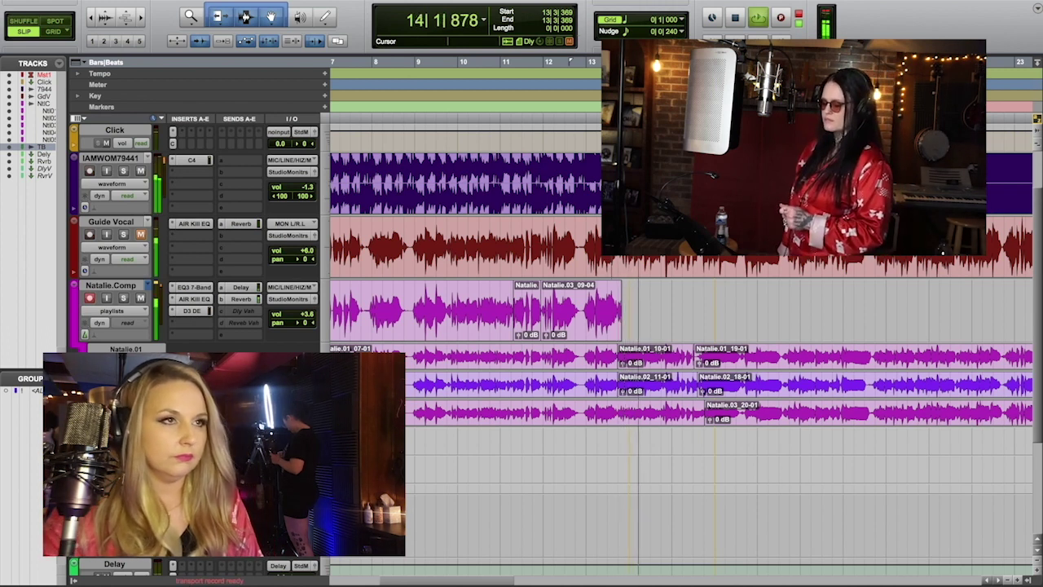
pyautogui.moveTo(689, 355); pyautogui.dragTo(711, 385)
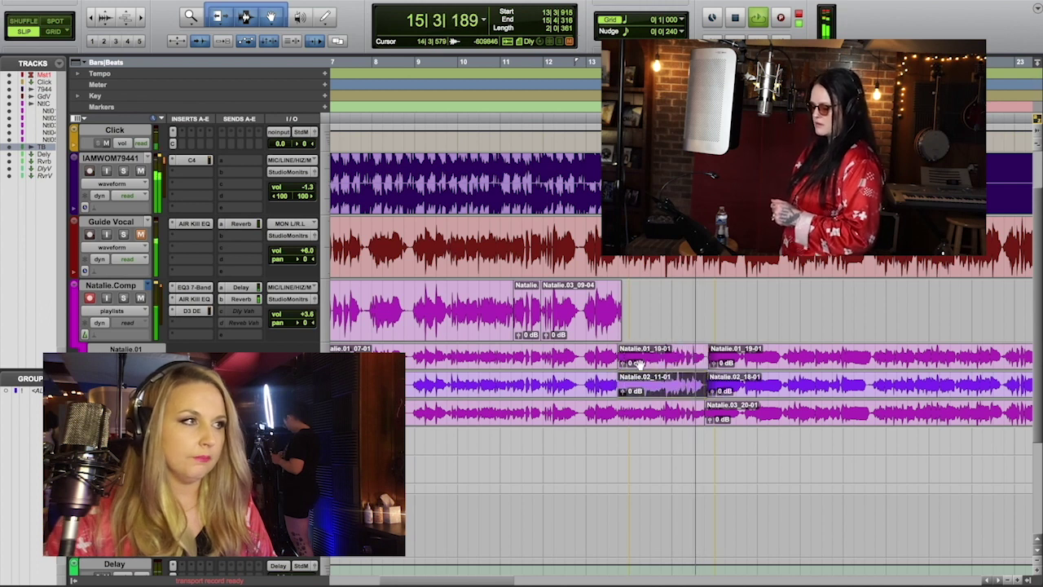
pyautogui.press('space')
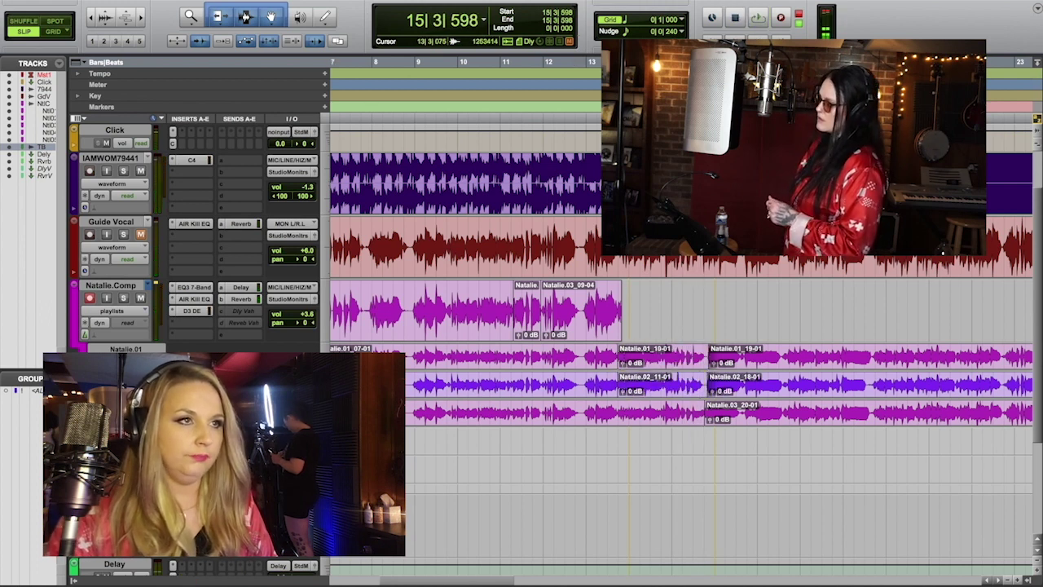
pyautogui.press('space')
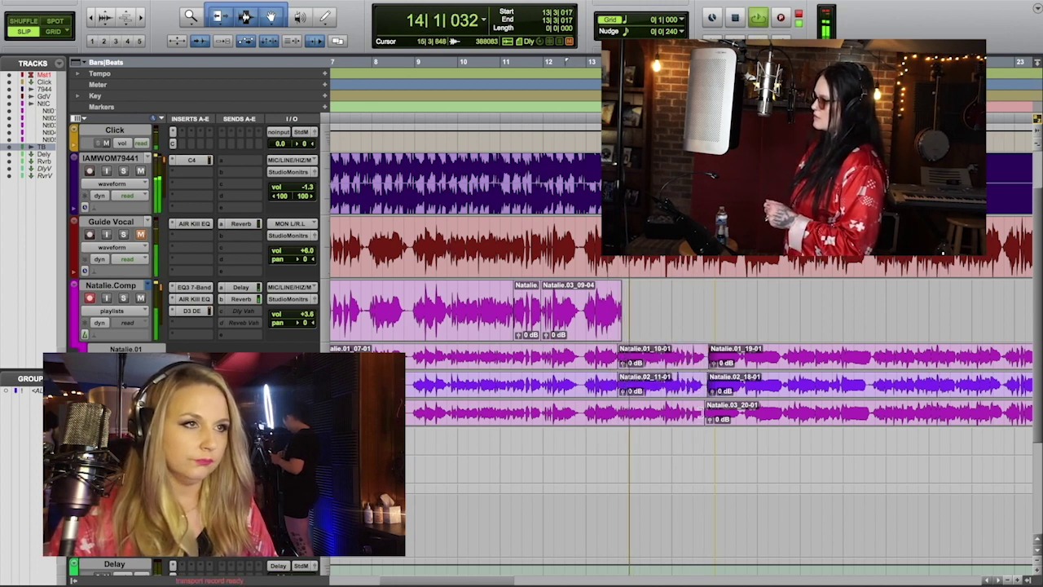
# Step: Extend the chorus clip's start in the second take lane back to the third lane's clip start, and replay PC1 from 13|4|055
pyautogui.click(716, 383)
pyautogui.click(711, 412)
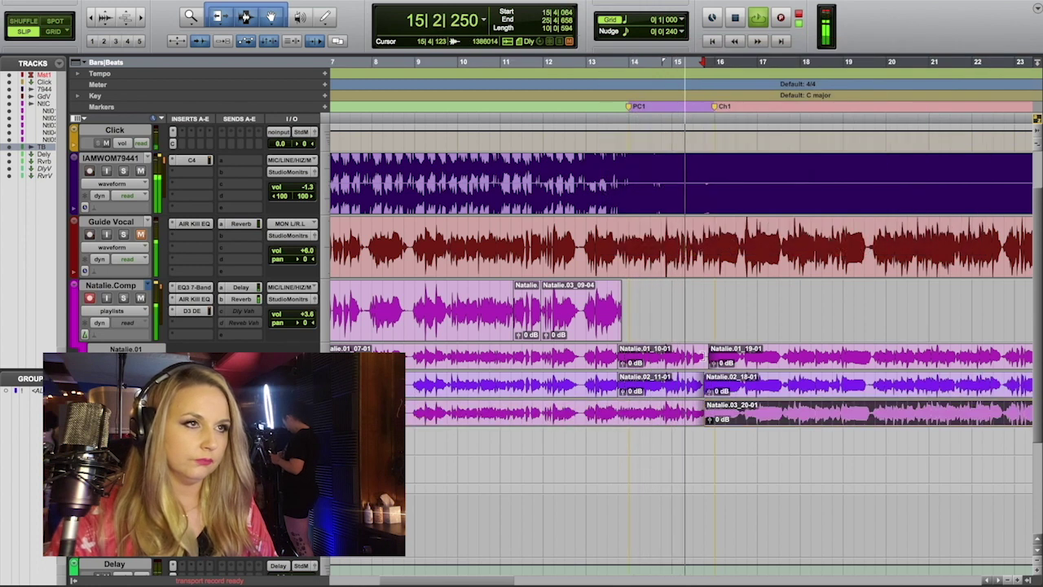
pyautogui.click(712, 357)
pyautogui.click(700, 314)
pyautogui.press('space')
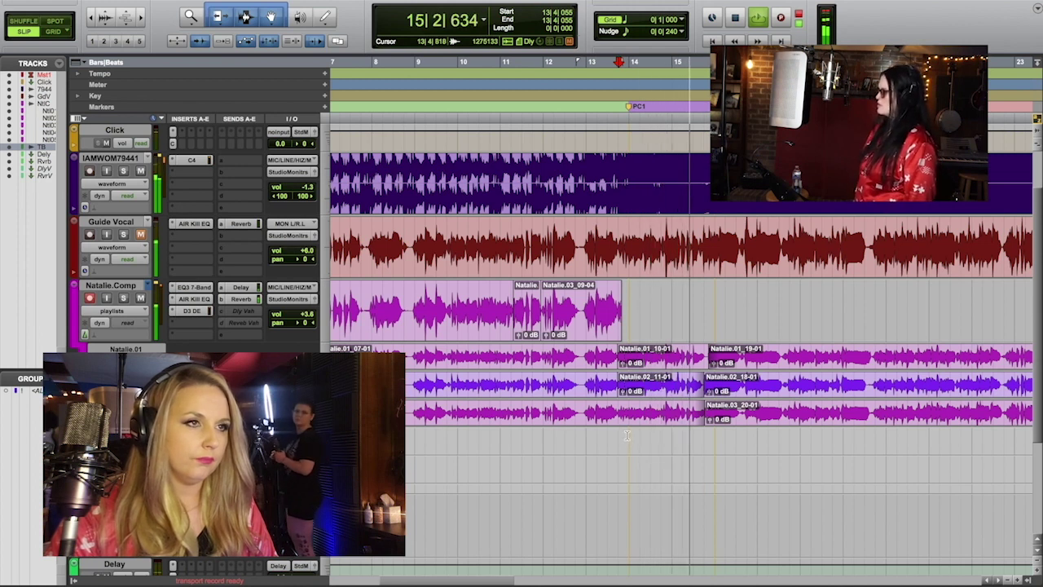
# Step: Stop playback and copy the second take's PC1 section from 13|3|915 to 15|4|006 onto the comp track
pyautogui.press('space')
pyautogui.click(674, 393)
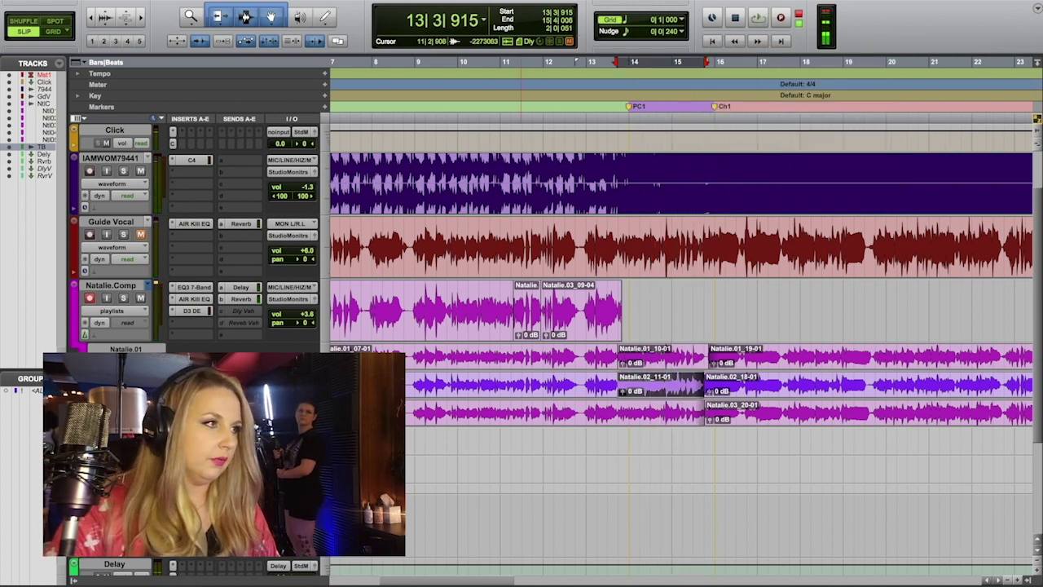
pyautogui.hotkey('ctrl', 'alt', 'v')
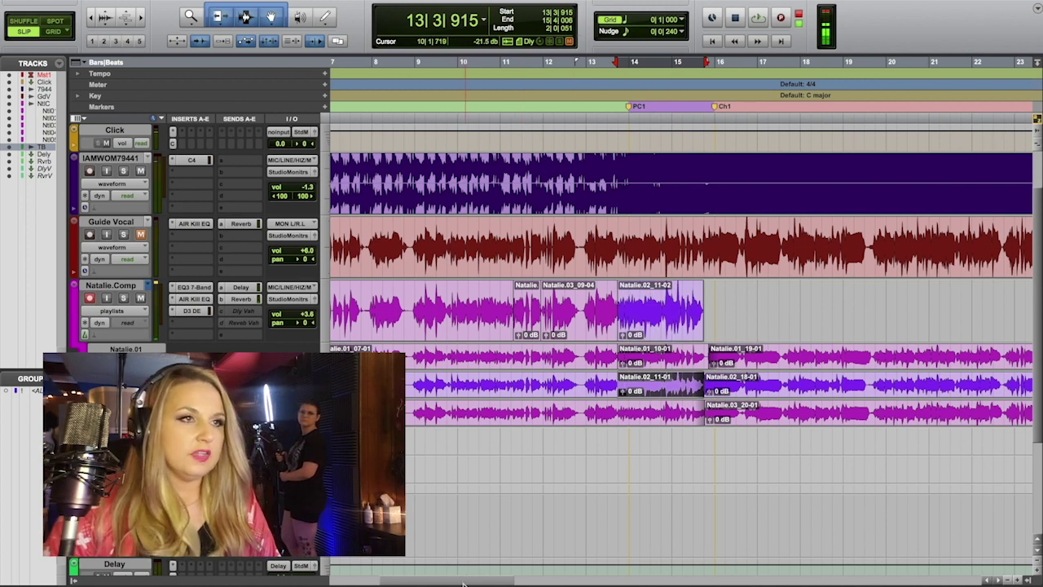
# Step: Audition the V2 takes from 25|2|683 and move the verse-end clip boundaries in the first and second take lanes to 33|4|681
pyautogui.moveTo(496, 582); pyautogui.dragTo(619, 555)
pyautogui.moveTo(455, 411); pyautogui.dragTo(431, 412)
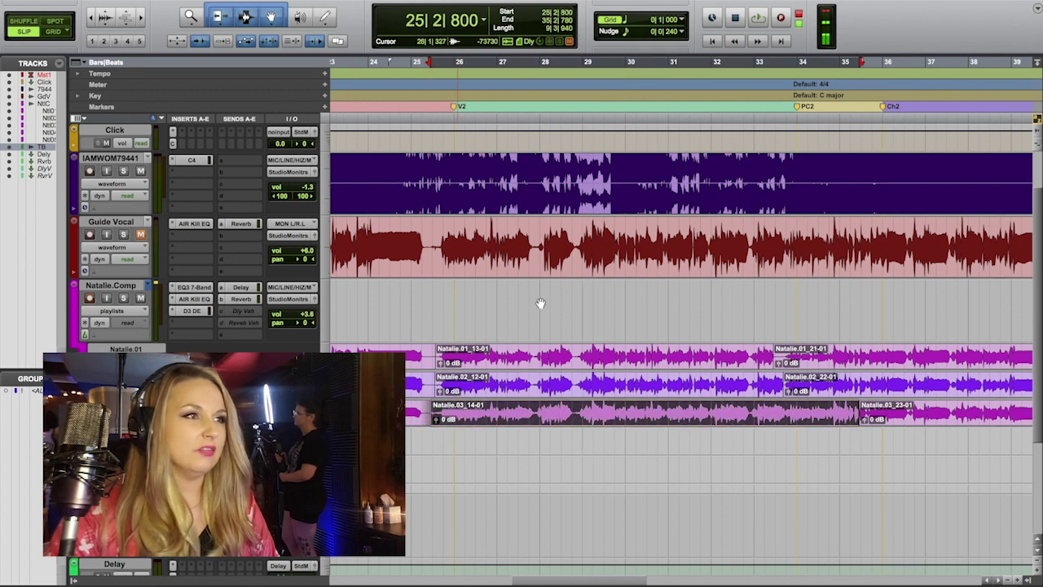
pyautogui.click(430, 296)
pyautogui.press('space')
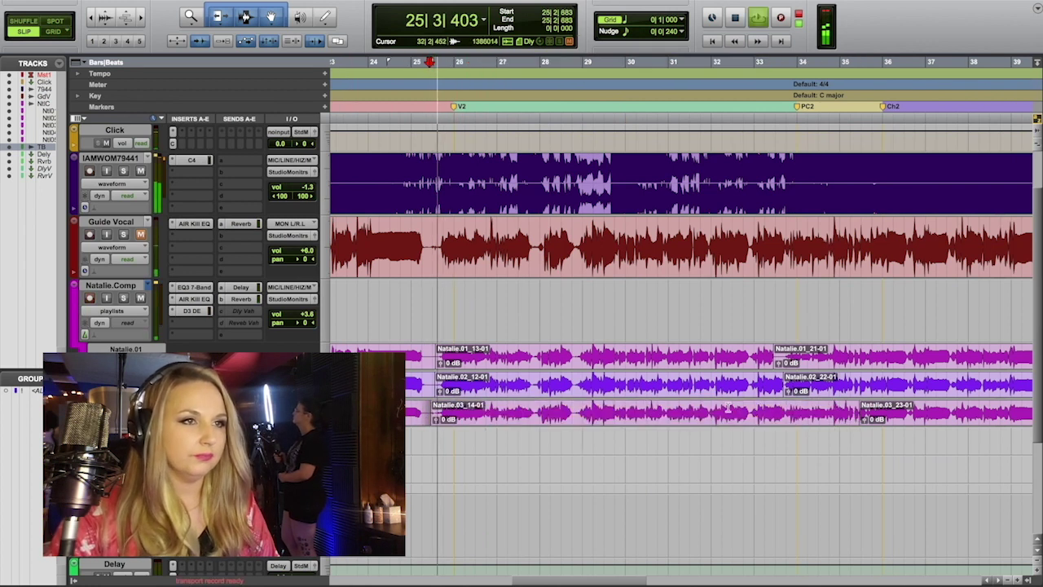
pyautogui.moveTo(776, 351); pyautogui.dragTo(794, 384)
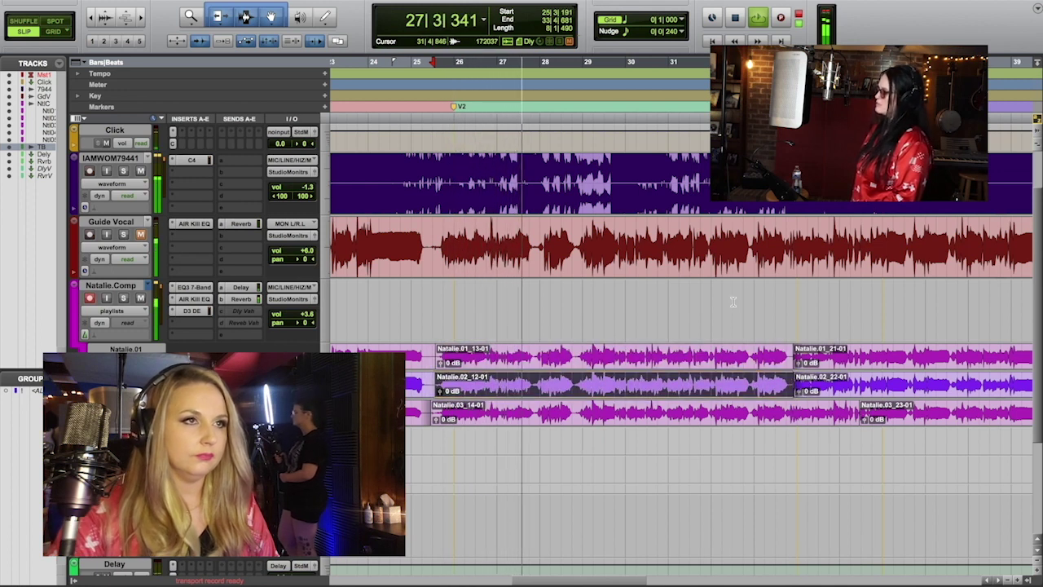
pyautogui.click(759, 297)
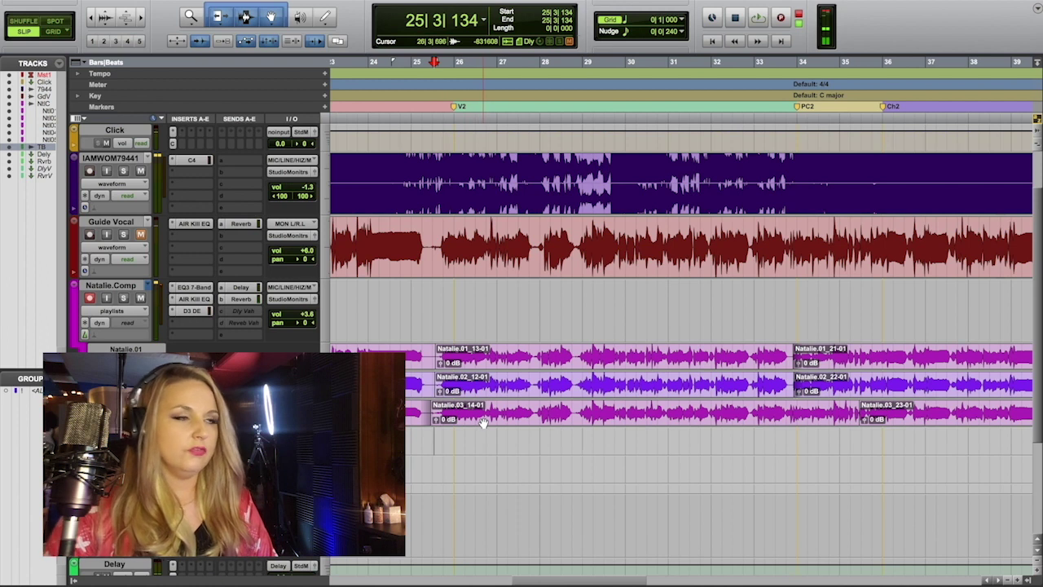
# Step: Play V2 from 25|3|134 and copy the second take's section from 25|3|544 to 30|1|287 onto the comp track
pyautogui.press('space')
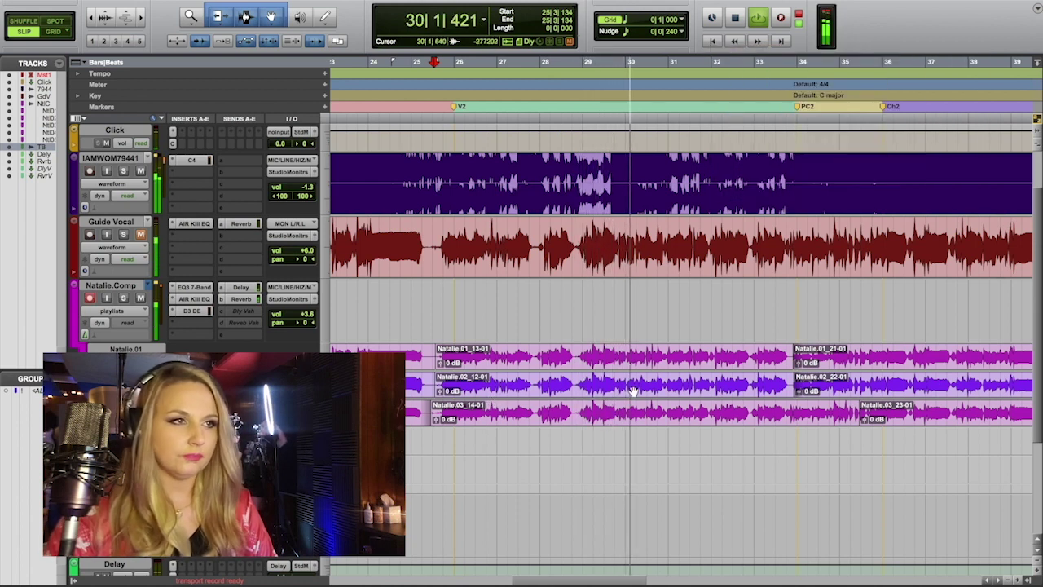
pyautogui.moveTo(627, 385); pyautogui.dragTo(438, 381)
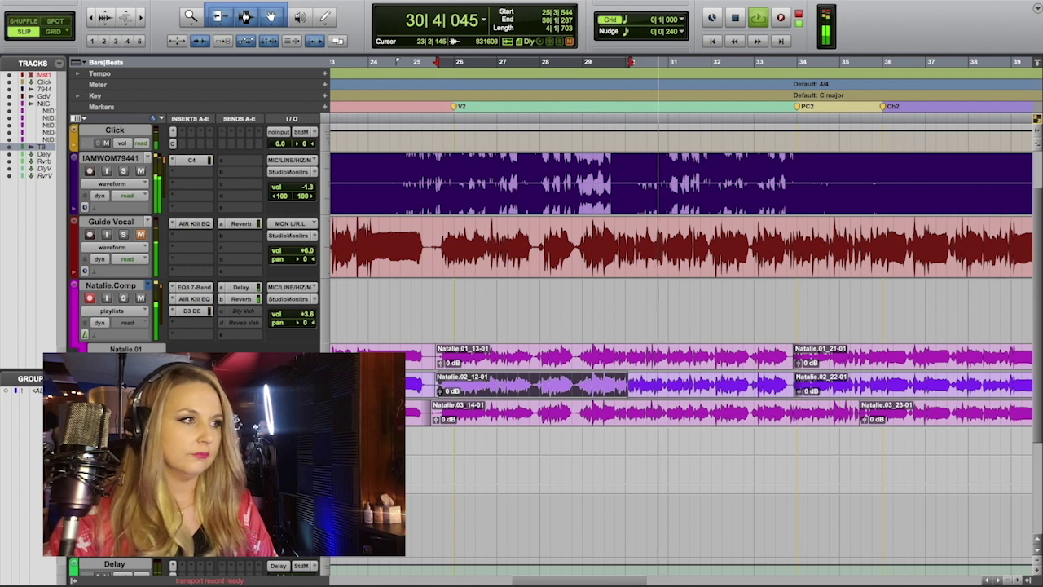
pyautogui.hotkey('alt', 'shift', 'Up')
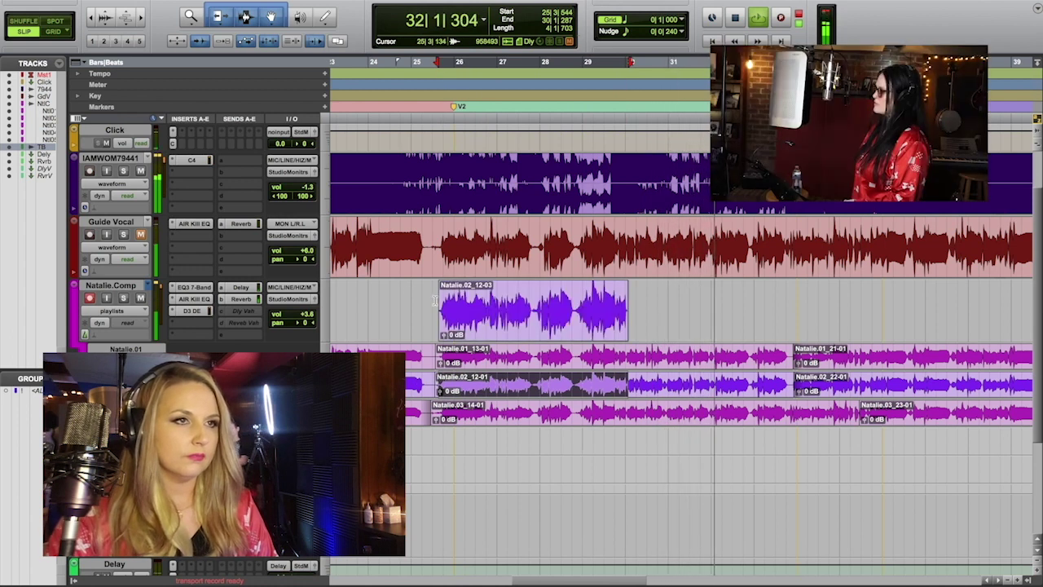
# Step: Listen to the end of V2 from 33|2|193, then replay the verse from 25|3|368 to compare the takes
pyautogui.click(766, 306)
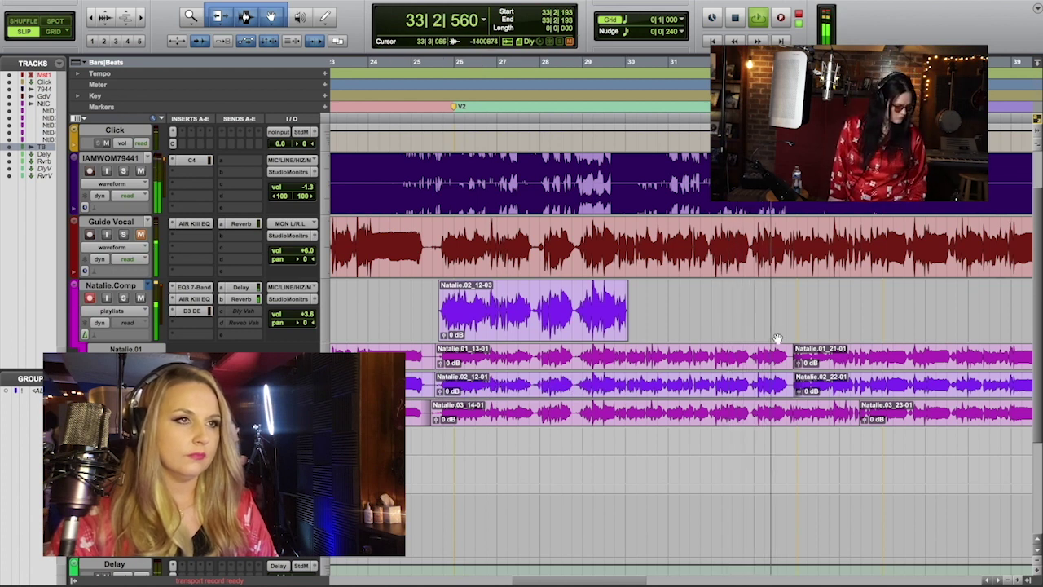
pyautogui.press('space')
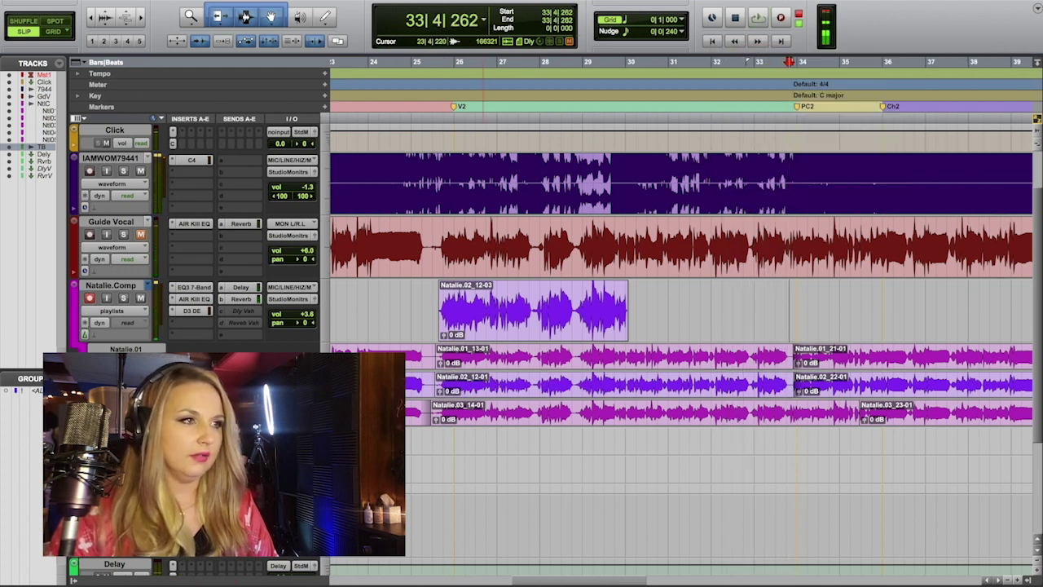
pyautogui.press('space')
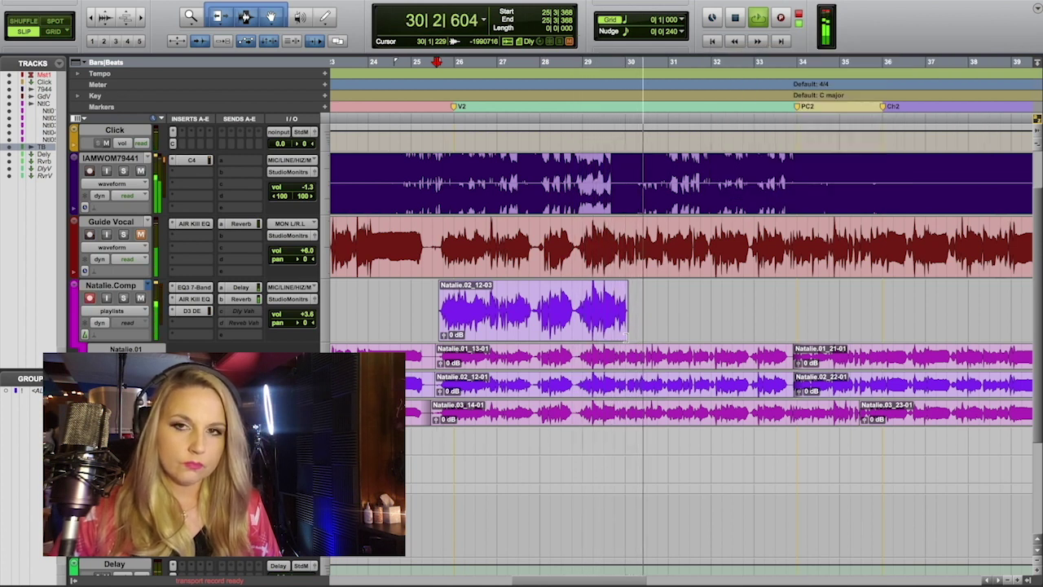
# Step: Audition the second half of V2 from 29|4|660, then extend the comp track's V2 clip to end at 33|4|681
pyautogui.click(622, 440)
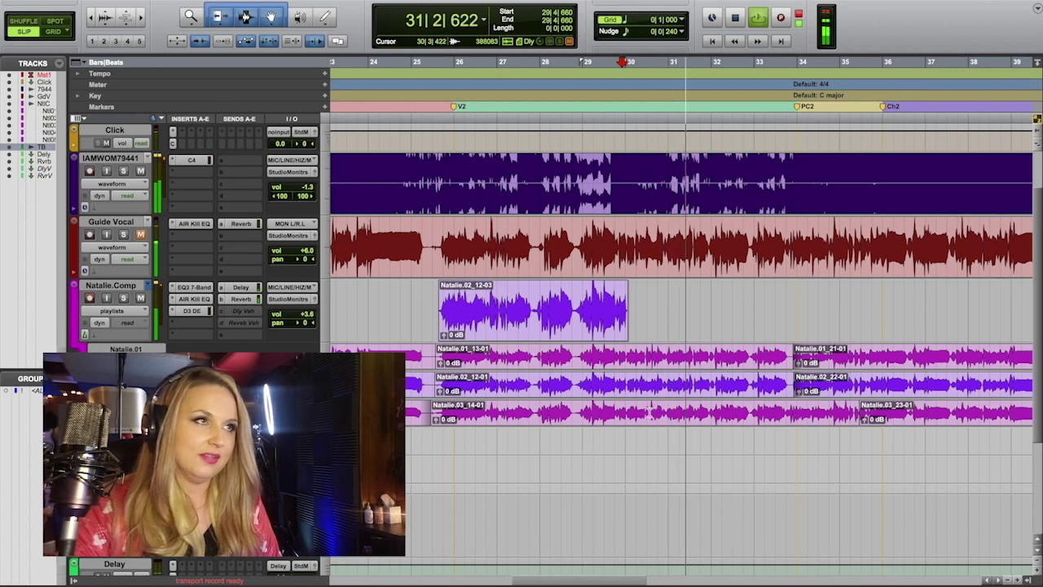
pyautogui.scroll(2, 646, 392)
pyautogui.scroll(-7, 646, 392)
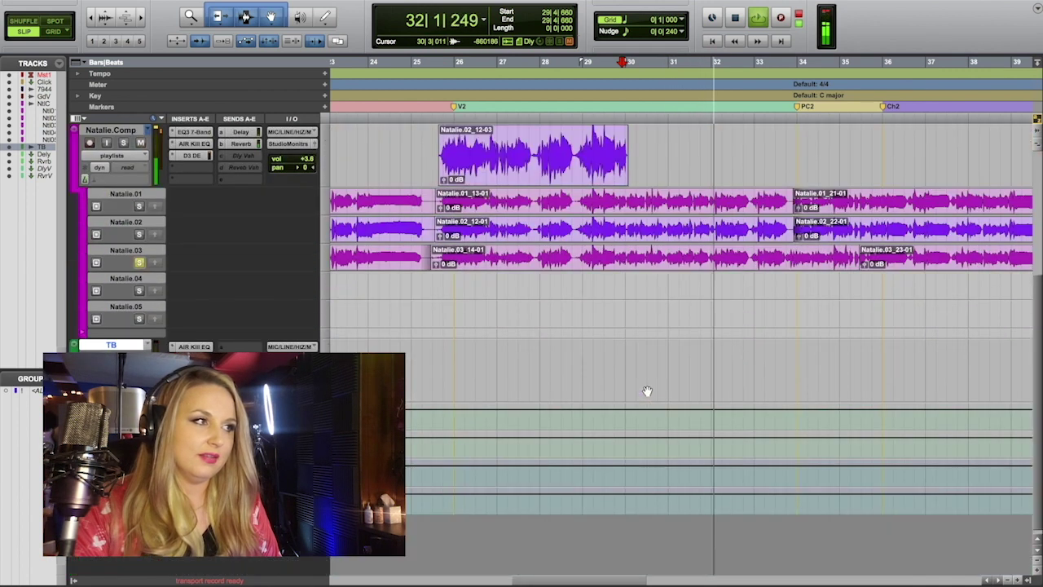
pyautogui.scroll(4, 646, 391)
pyautogui.scroll(3, 646, 391)
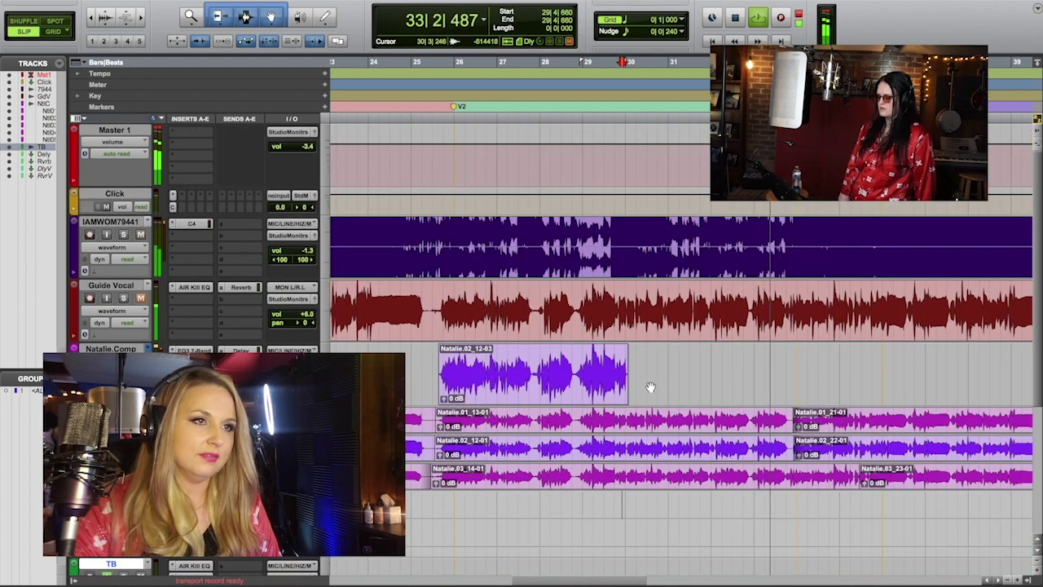
pyautogui.press('space')
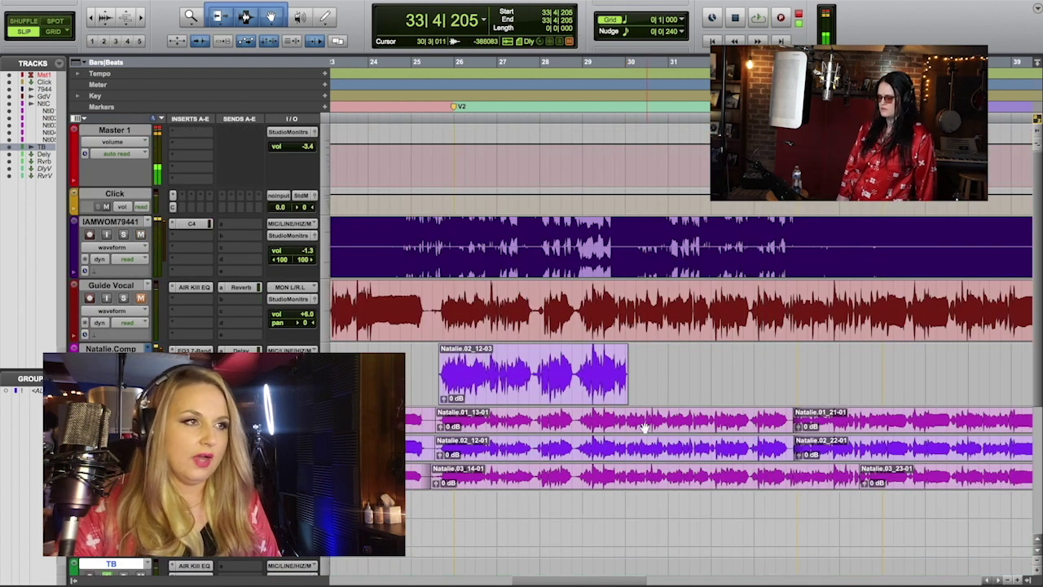
pyautogui.moveTo(622, 367); pyautogui.dragTo(804, 364)
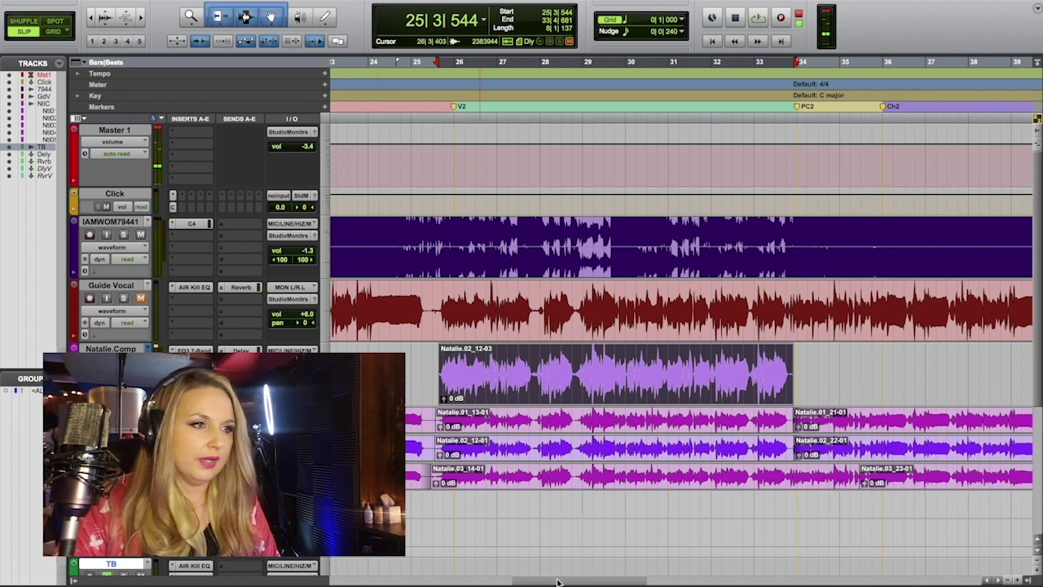
# Step: Extend the PC2 clip starts slightly earlier in the first two take lanes and audition the transition from 33|3|466
pyautogui.moveTo(568, 580); pyautogui.dragTo(631, 580)
pyautogui.click(453, 320)
pyautogui.press('space')
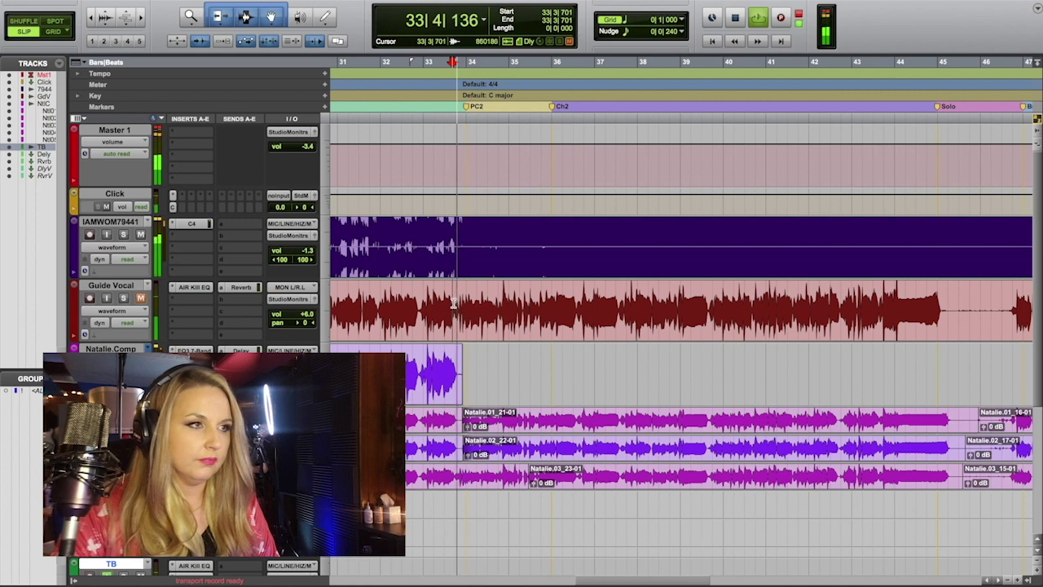
pyautogui.moveTo(464, 420); pyautogui.dragTo(455, 449)
pyautogui.press('space')
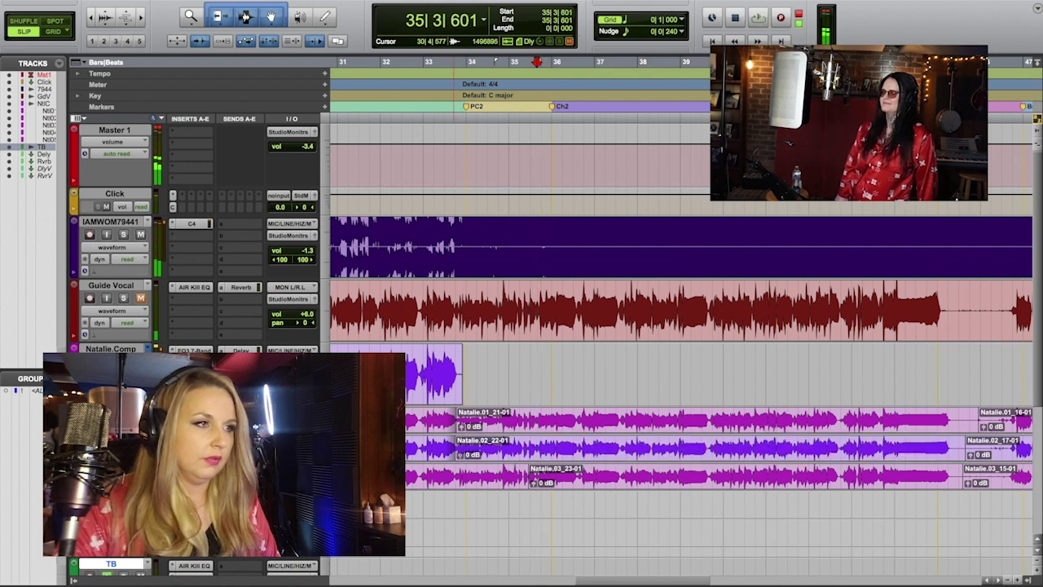
pyautogui.press('space')
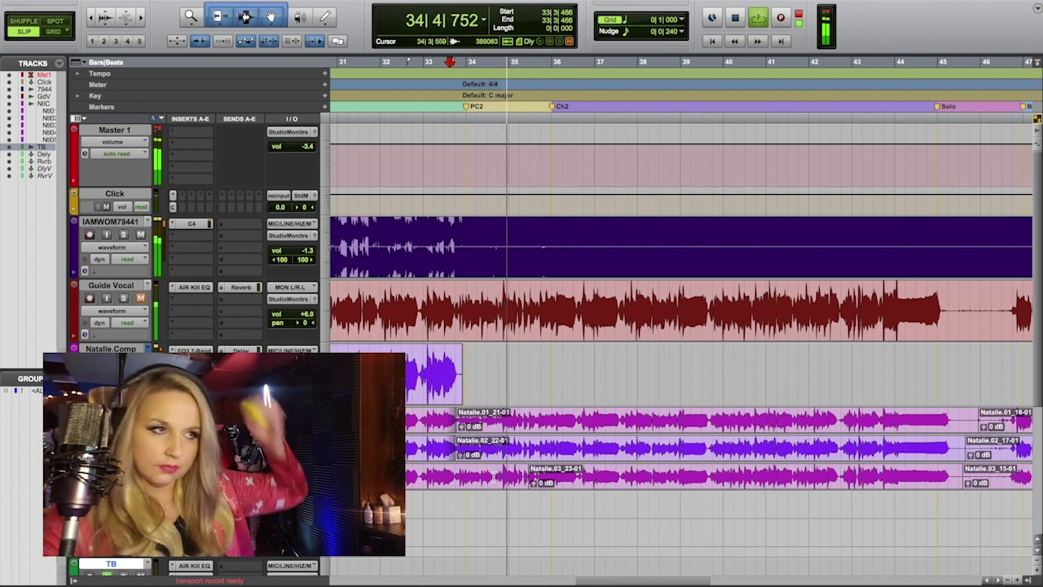
pyautogui.press('space')
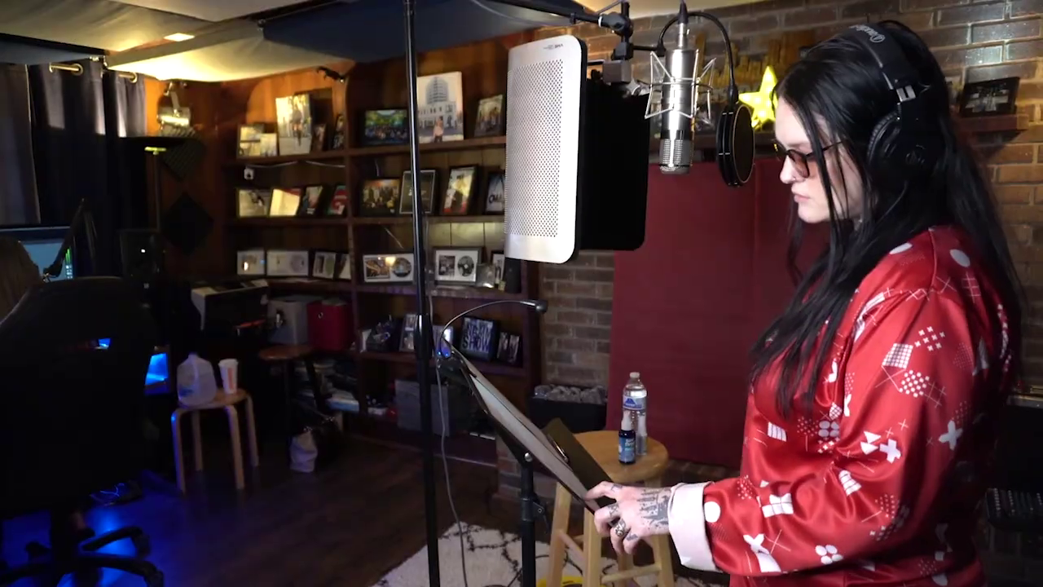
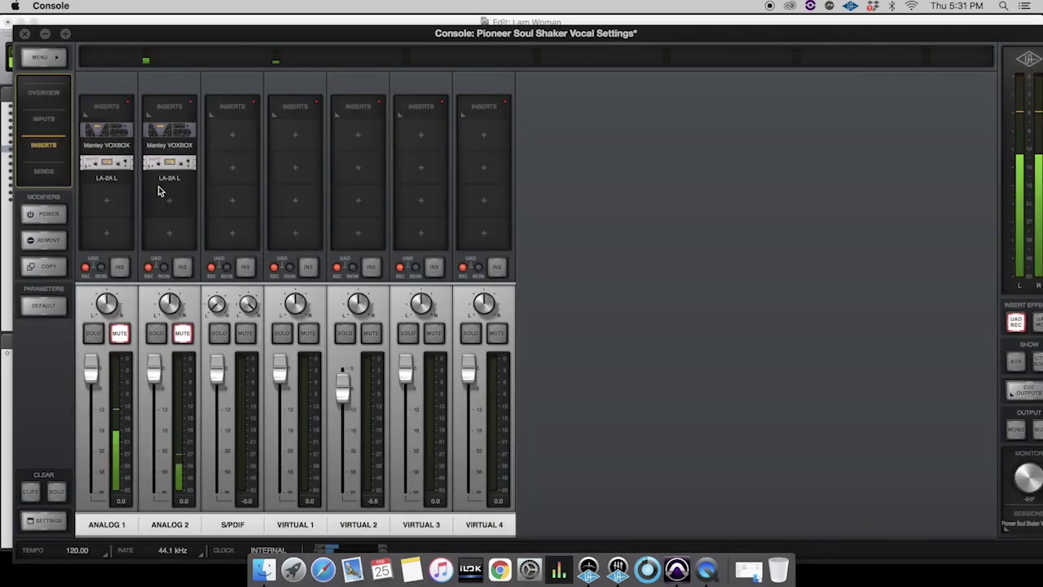
# Step: Add the Auto-Tune RT plug-in to the third insert of the Analog 2 channel
pyautogui.click(171, 202)
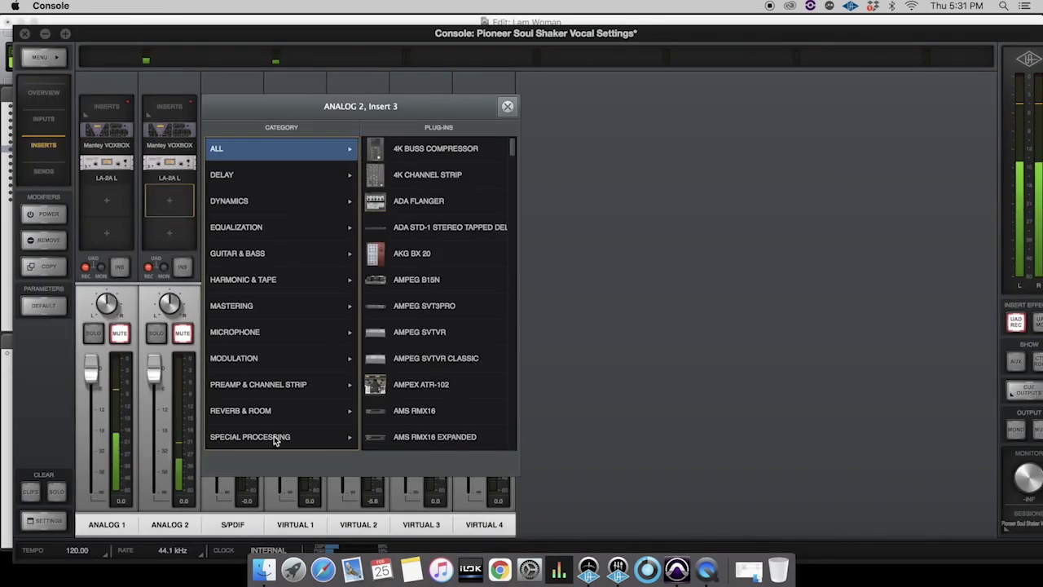
pyautogui.click(274, 437)
pyautogui.click(425, 150)
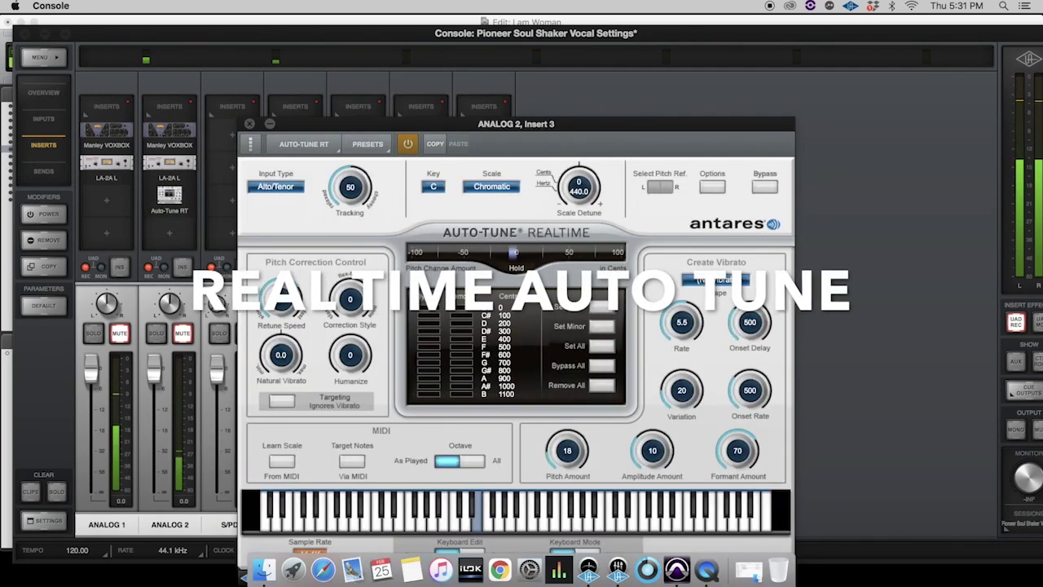
# Step: Set Auto-Tune's key to A, Retune Speed to 113 and Pitch Amount to 29, and close the plug-in and Console windows
pyautogui.moveTo(570, 456); pyautogui.dragTo(574, 440)
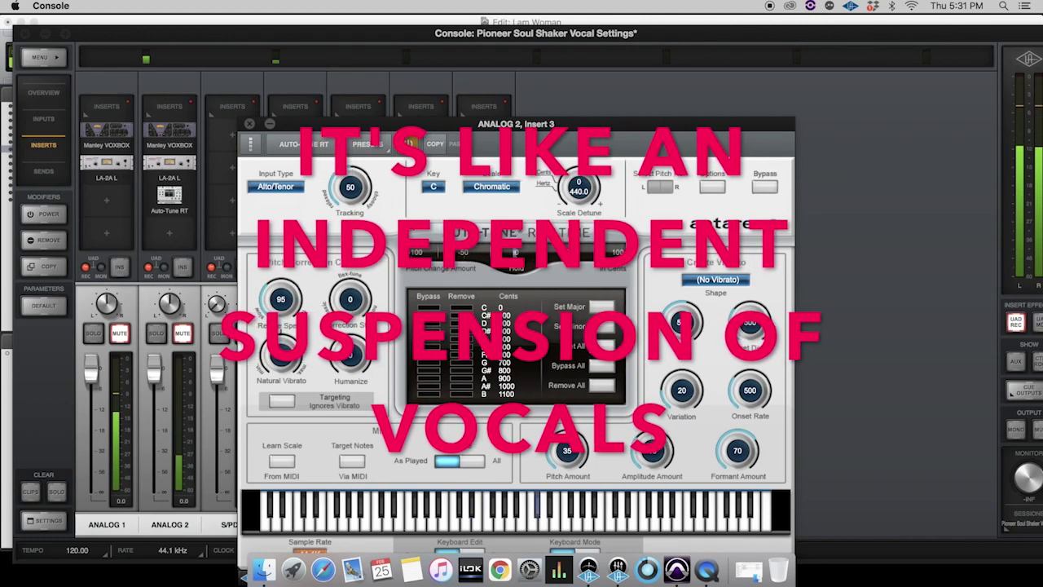
pyautogui.click(433, 186)
pyautogui.click(435, 292)
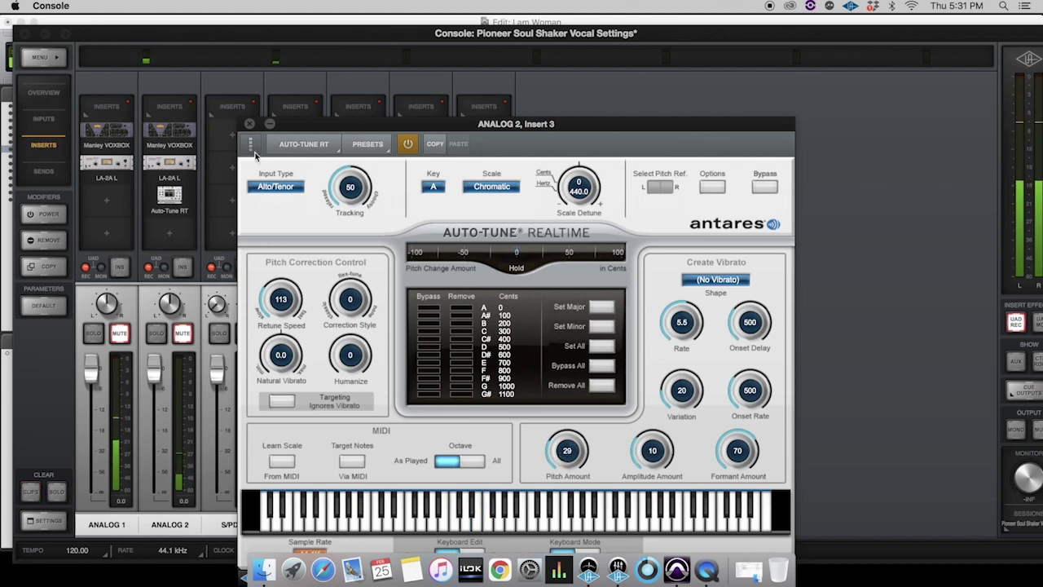
pyautogui.click(250, 125)
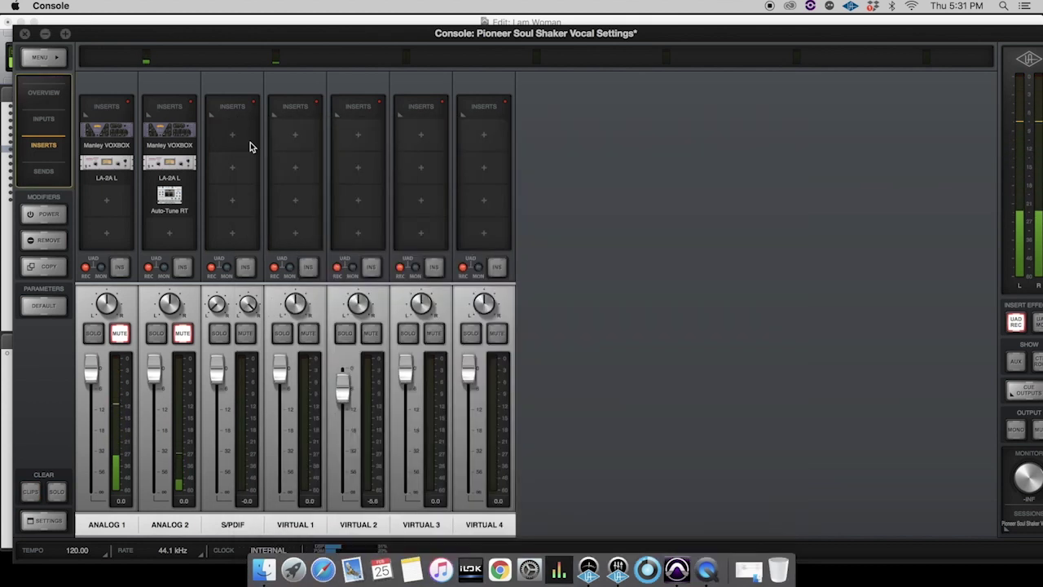
pyautogui.click(25, 34)
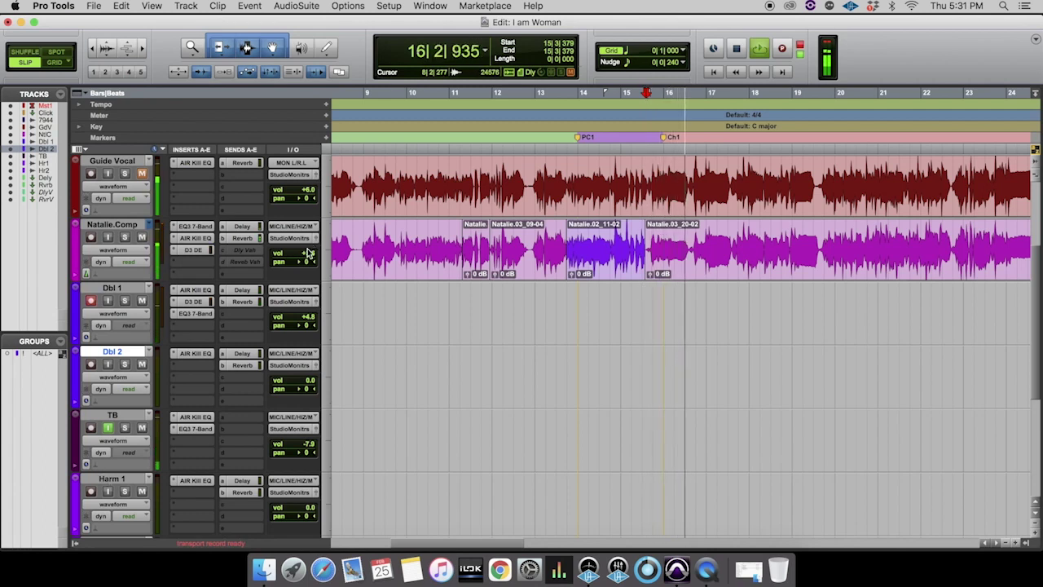
# Step: Set the comp track's volume to +4.8 and raise the chorus's first phrase to +2.6 dB, split at 16|3|471 with a crossfade
pyautogui.moveTo(307, 255); pyautogui.dragTo(309, 256)
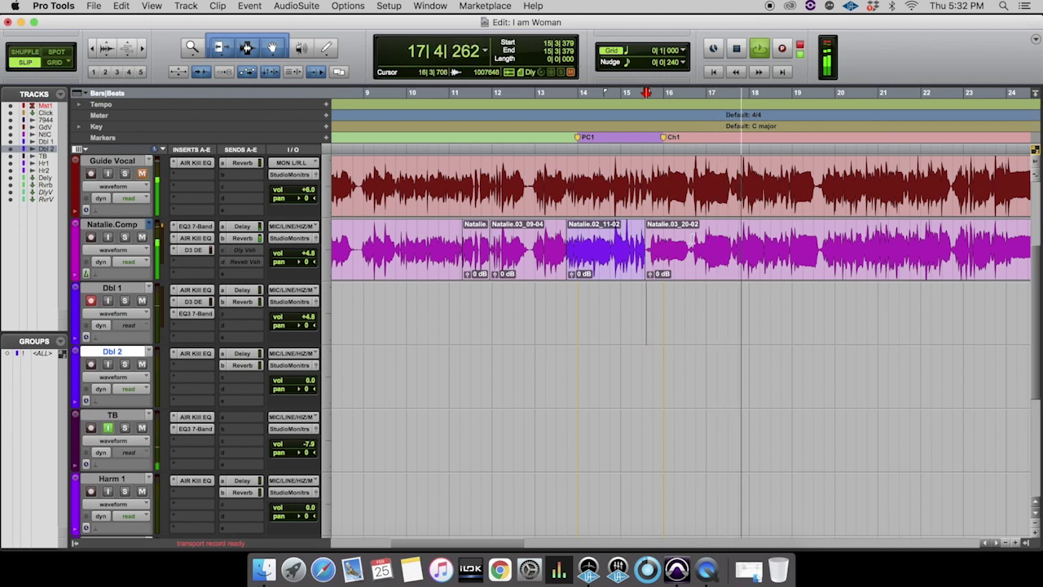
pyautogui.press('b')
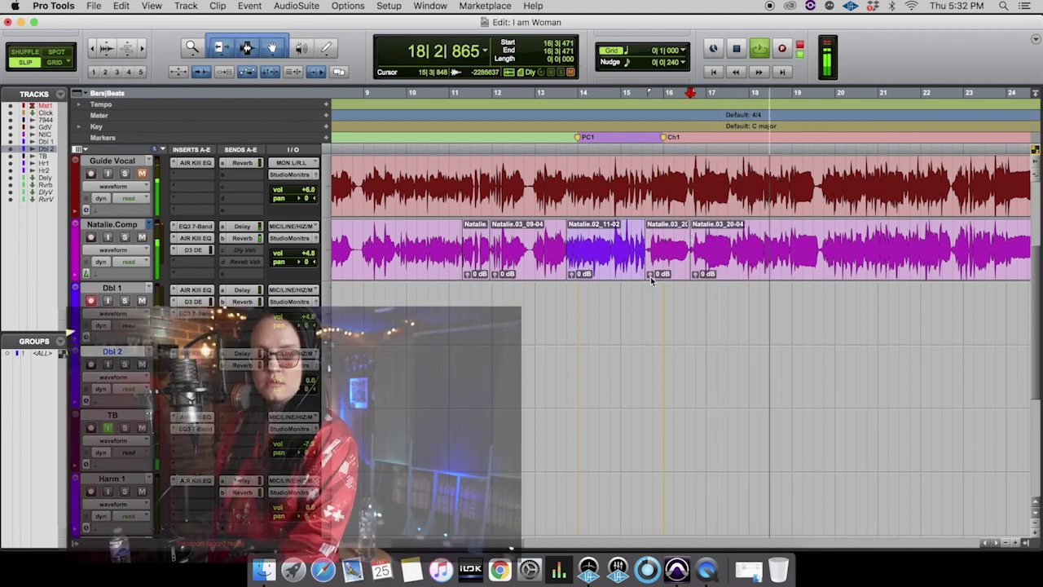
pyautogui.moveTo(651, 278); pyautogui.dragTo(695, 275)
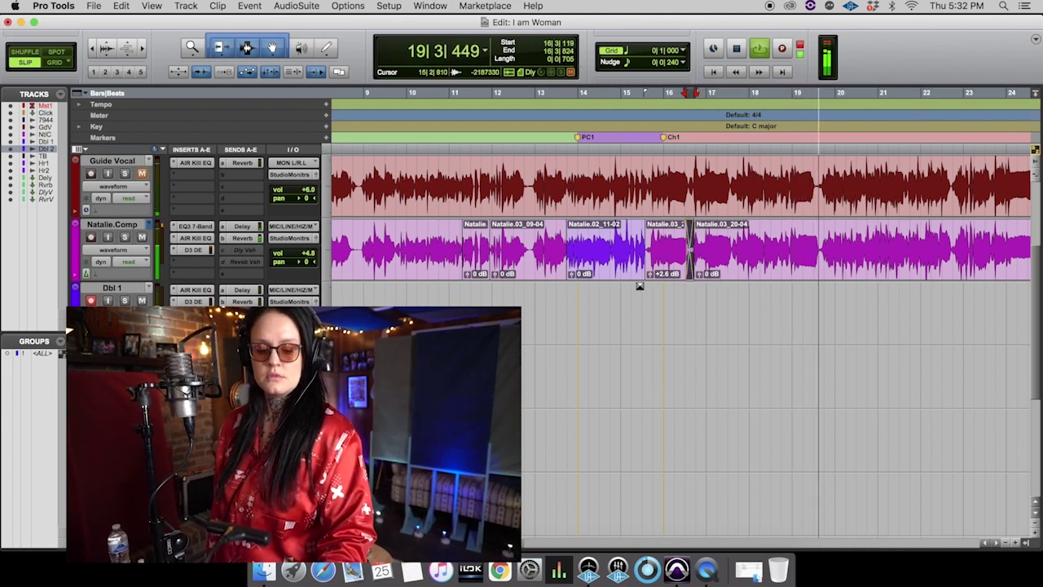
# Step: Play the comp from 15|2|223, then start recording the vocal double on Dbl 1 from 13|3|780
pyautogui.click(634, 297)
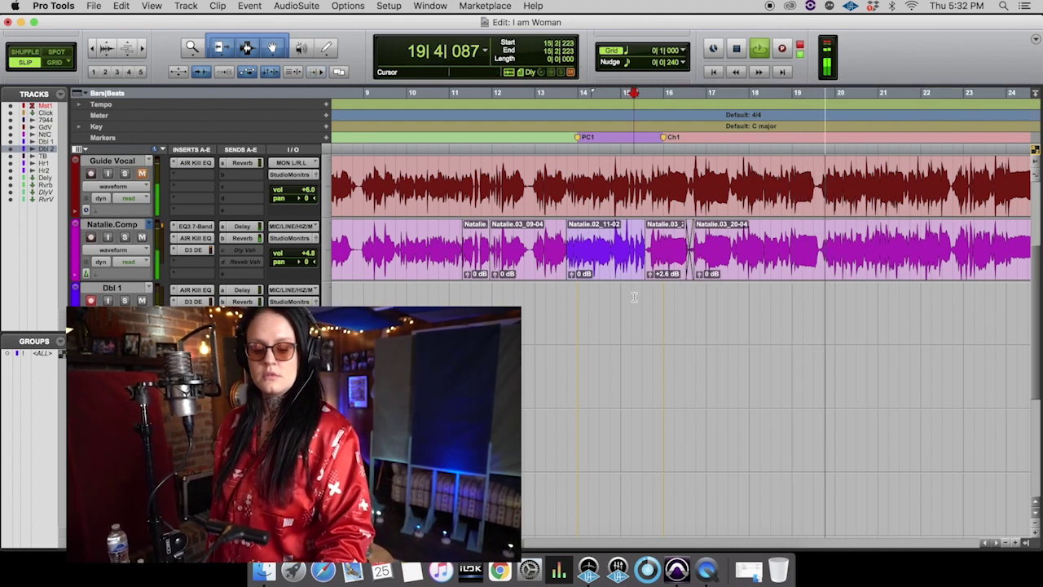
pyautogui.moveTo(526, 545); pyautogui.dragTo(544, 533)
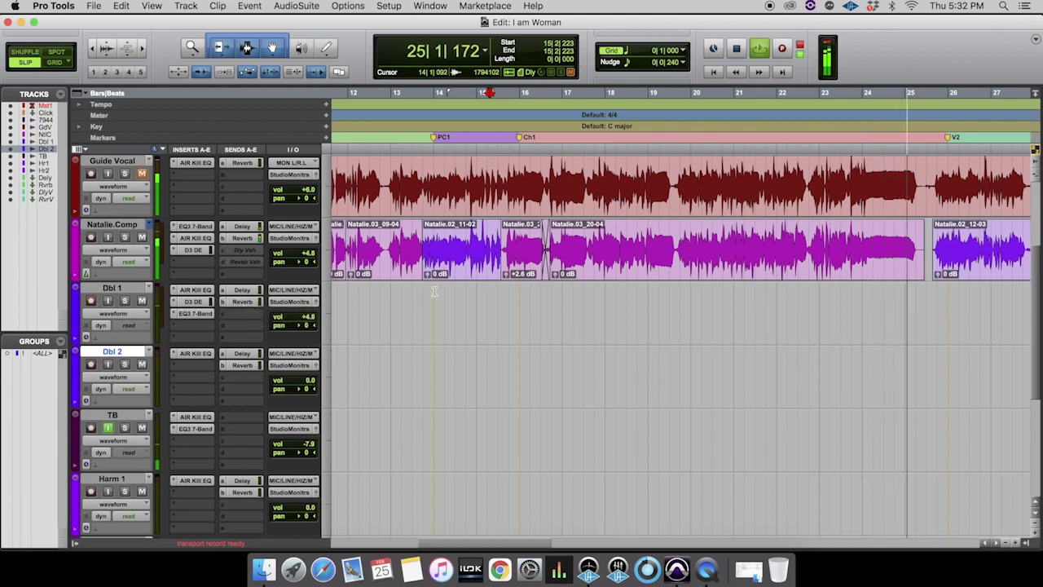
pyautogui.press('space')
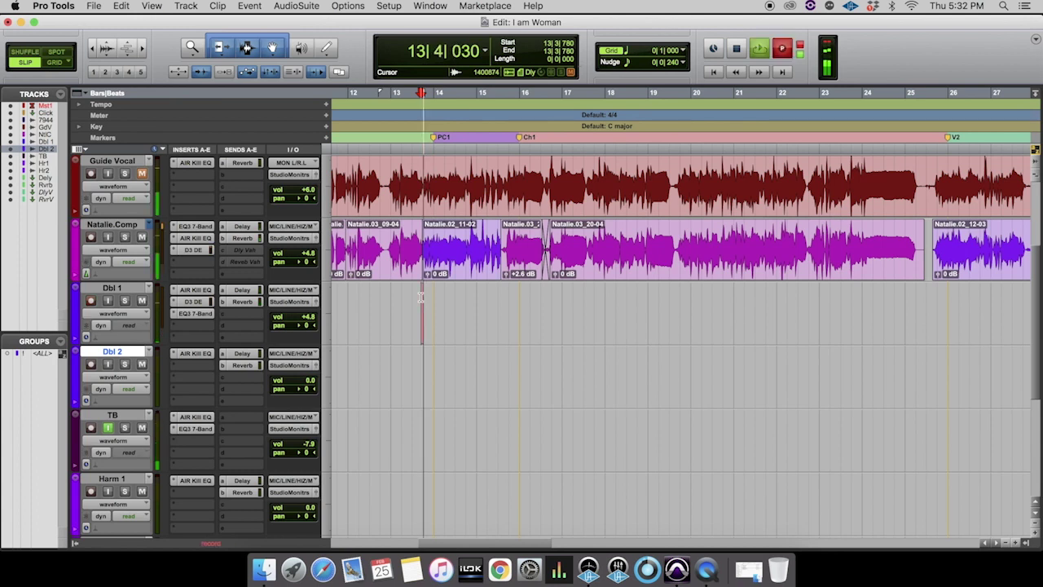
# Step: Check the LA-2A on Analog 2 in Console during recording, then close it and the Dbl 1 delay send window
pyautogui.click(618, 568)
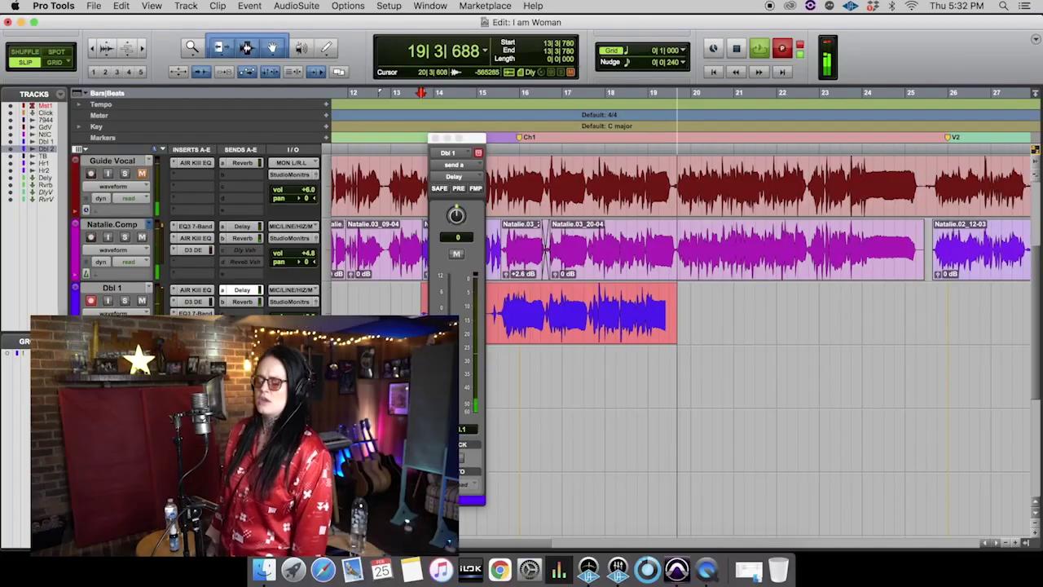
pyautogui.press('super+Tab')
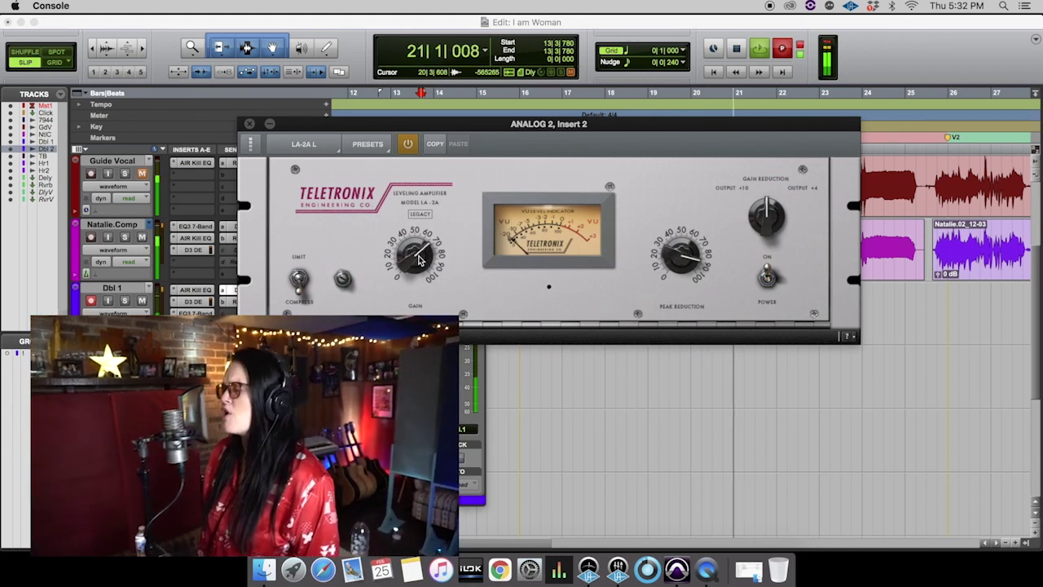
pyautogui.click(250, 124)
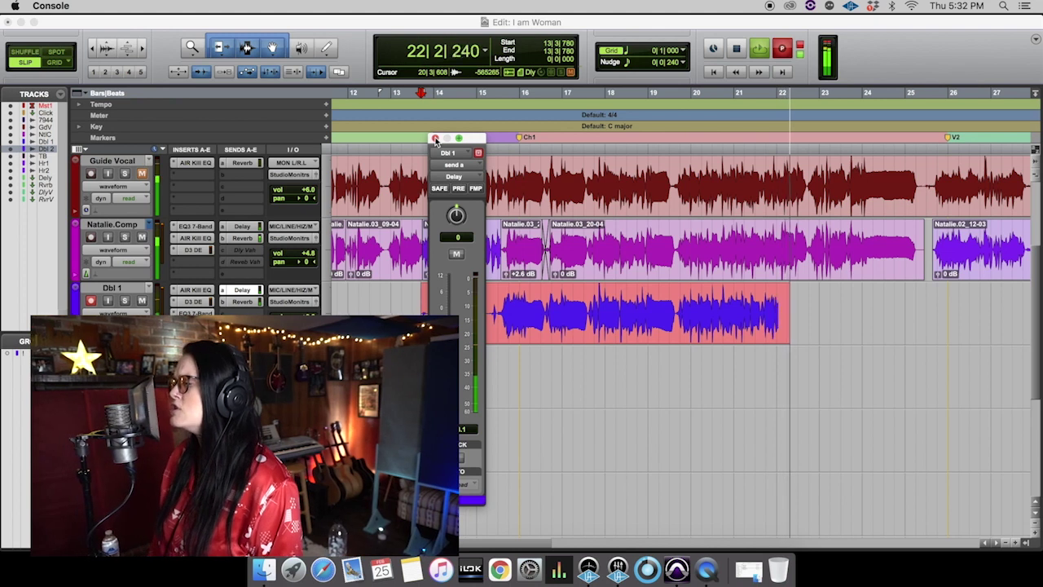
pyautogui.click(435, 139)
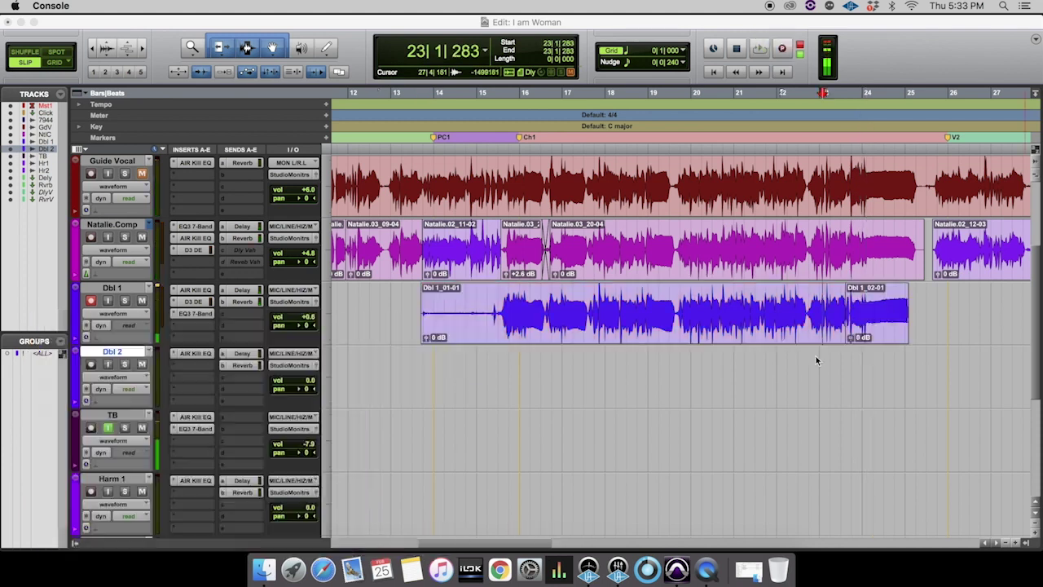
# Step: Punch-record the chorus ending on Dbl 1 again, rolling in from 22|4|773
pyautogui.click(814, 357)
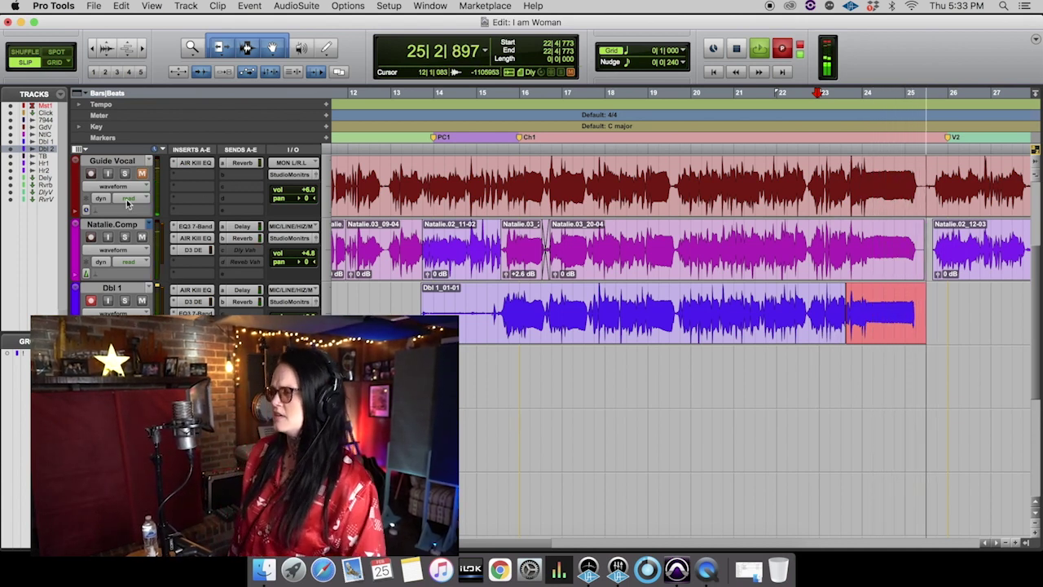
pyautogui.press('space')
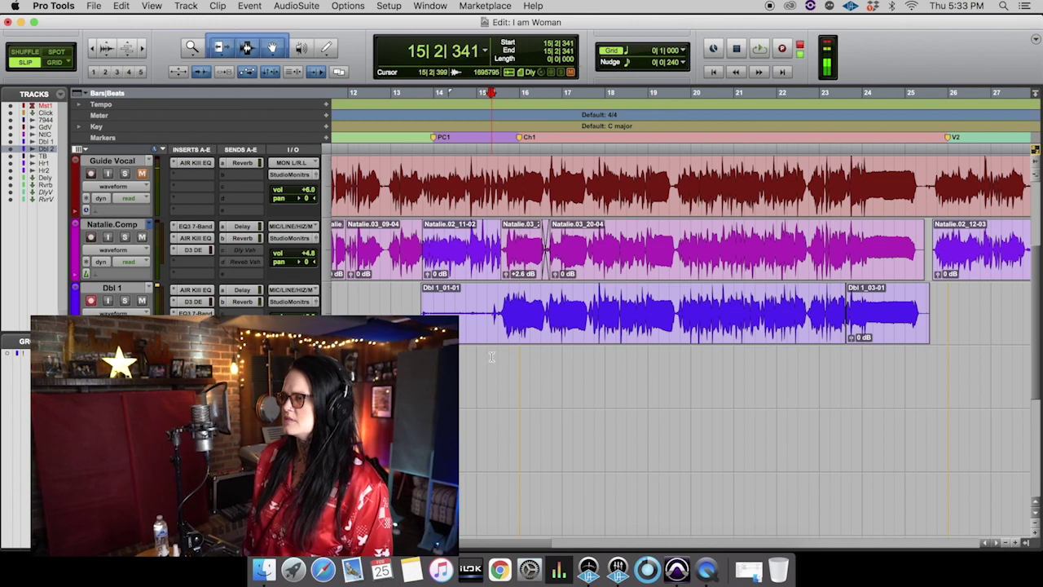
# Step: Freeze the IAMWOM79441 instrumental track
pyautogui.scroll(5, 377, 301)
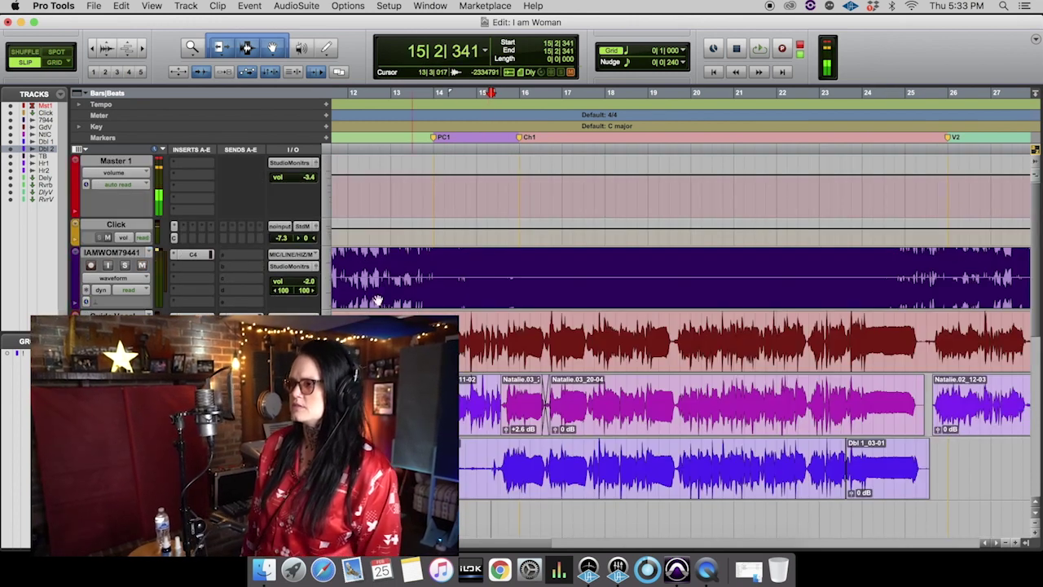
pyautogui.rightClick(124, 254)
pyautogui.press('Escape')
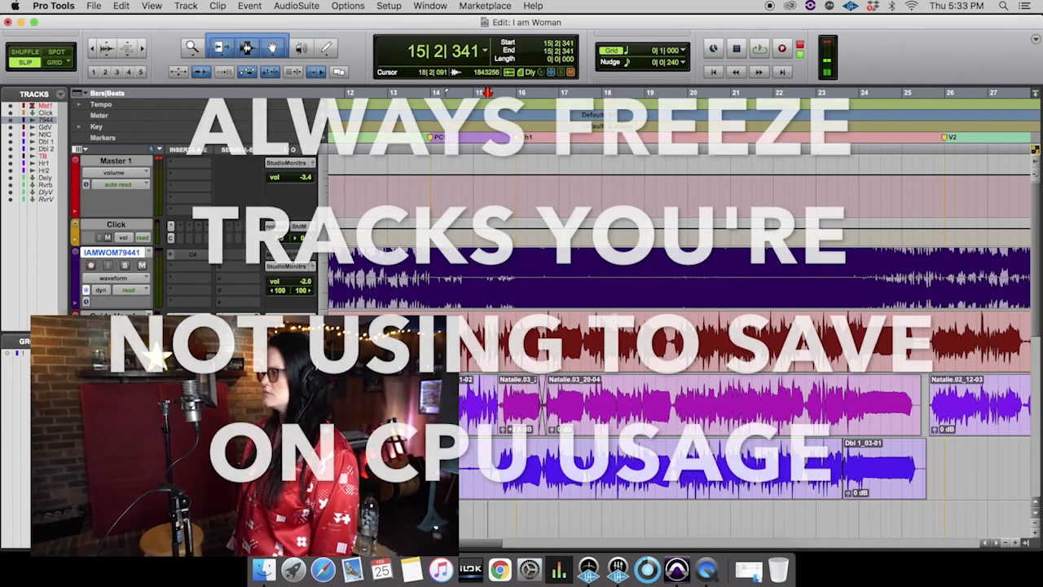
# Step: Punch in a replacement phrase on Dbl 1 near bar 21 and adjust its clip boundaries, with the following clip starting at 21|3|877
pyautogui.scroll(-3, 724, 383)
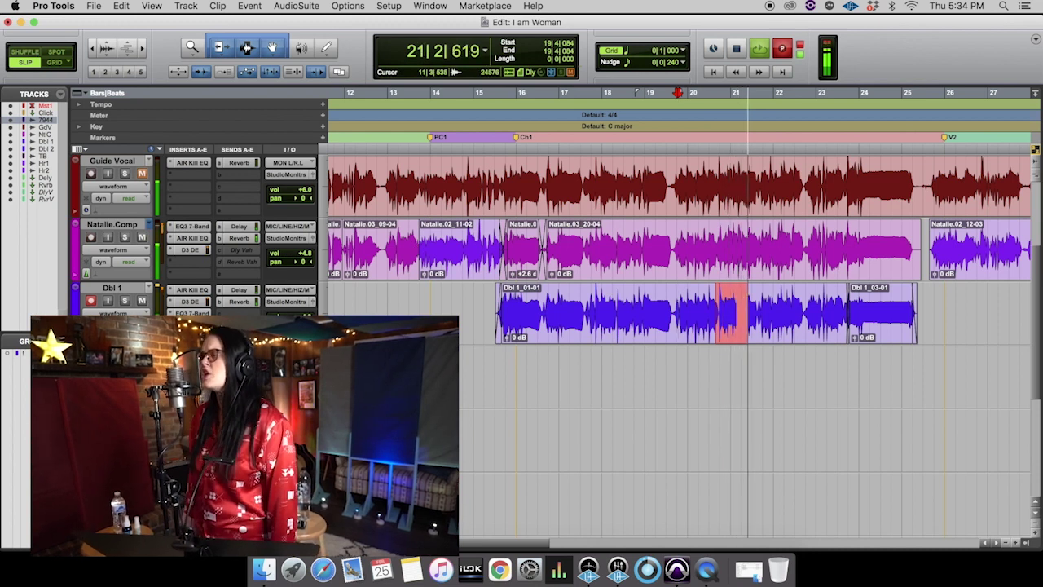
pyautogui.press('space')
pyautogui.moveTo(780, 302); pyautogui.dragTo(774, 300)
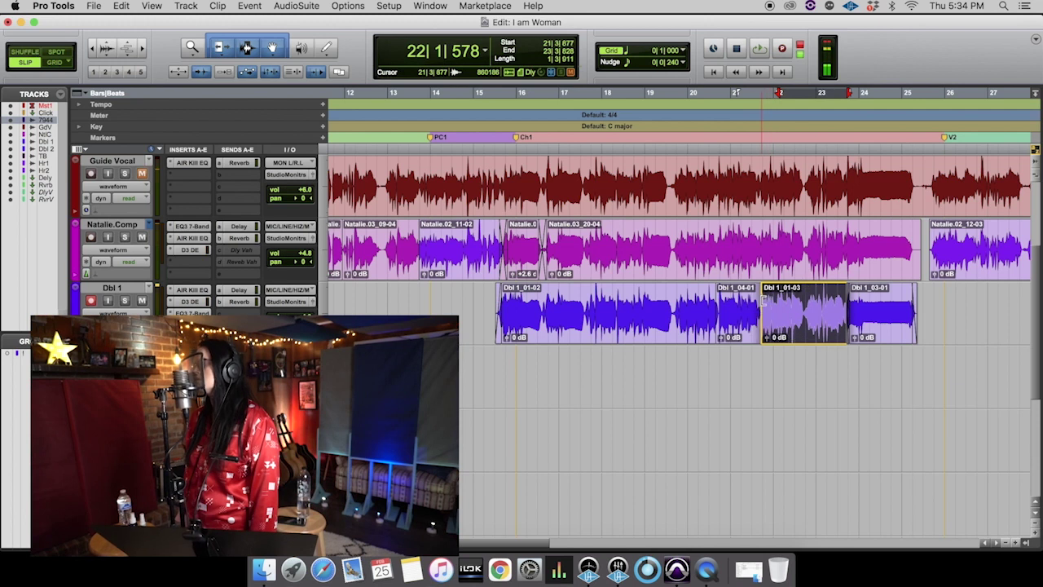
pyautogui.click(684, 301)
pyautogui.press('space')
pyautogui.moveTo(715, 343); pyautogui.dragTo(721, 342)
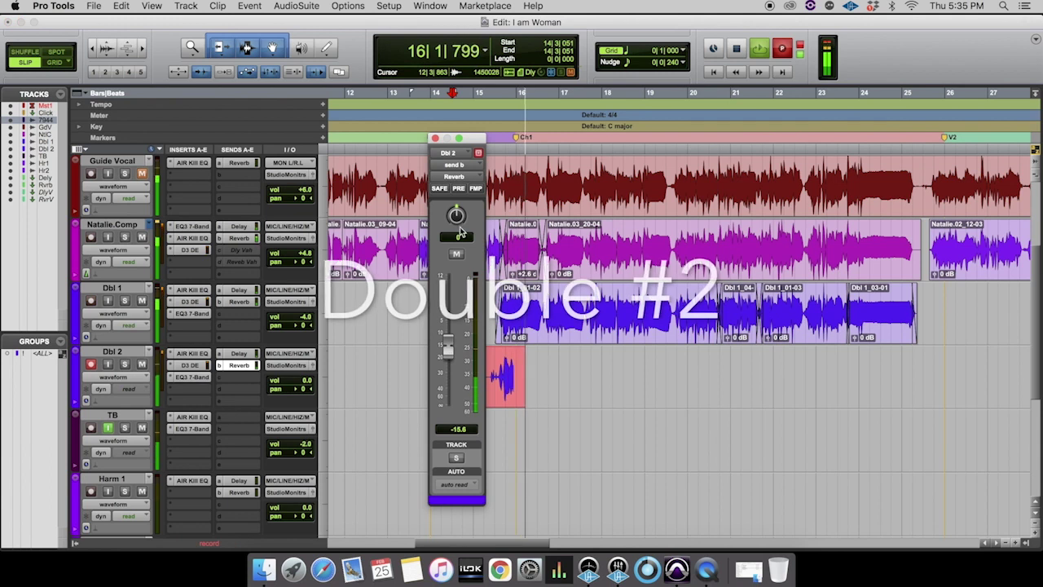
# Step: Close the Dbl 2 reverb send controls and open the reverb send controls for Harm 1 while recording
pyautogui.click(435, 138)
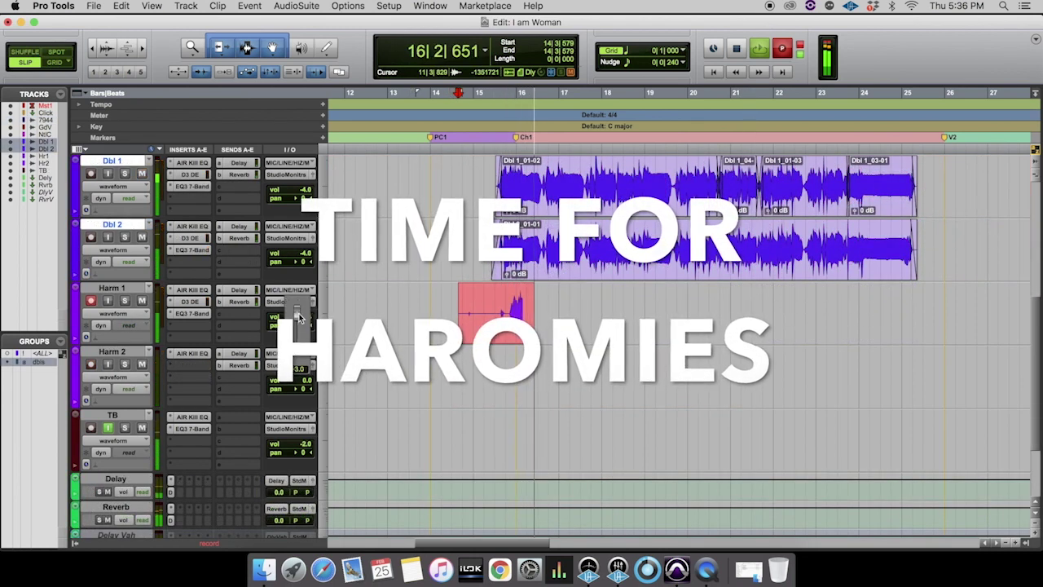
pyautogui.click(239, 302)
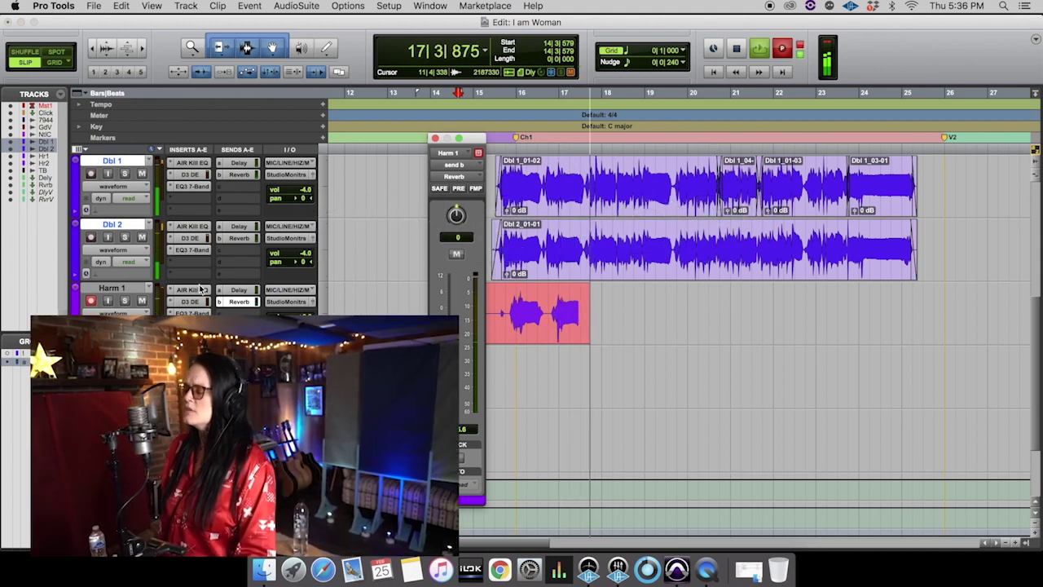
# Step: Raise the AIR Kill EQ output on Harm 1, review its de-esser, and close the plug-in and reverb send windows
pyautogui.click(192, 289)
pyautogui.moveTo(503, 259); pyautogui.dragTo(517, 259)
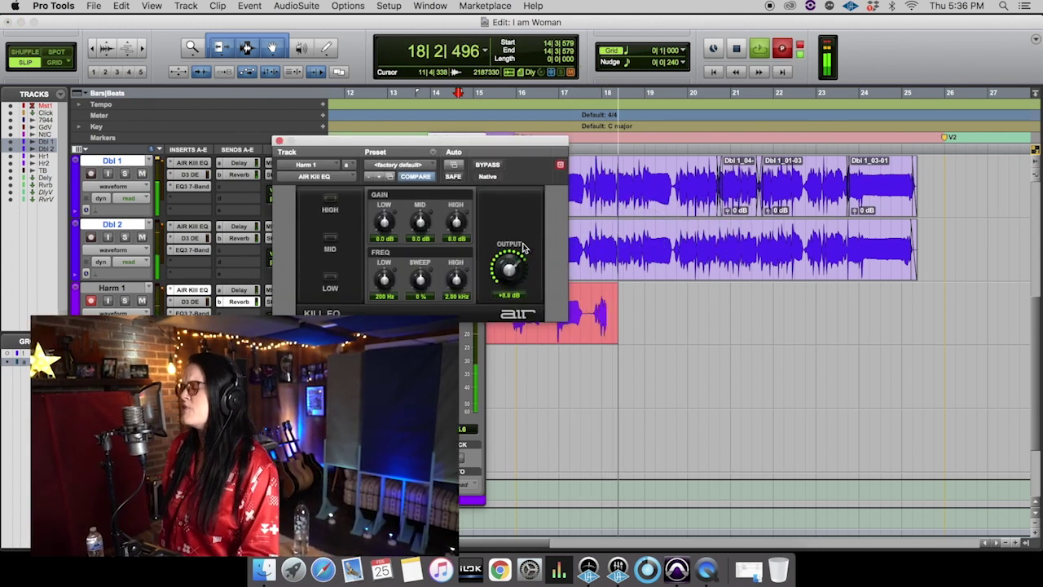
pyautogui.click(192, 302)
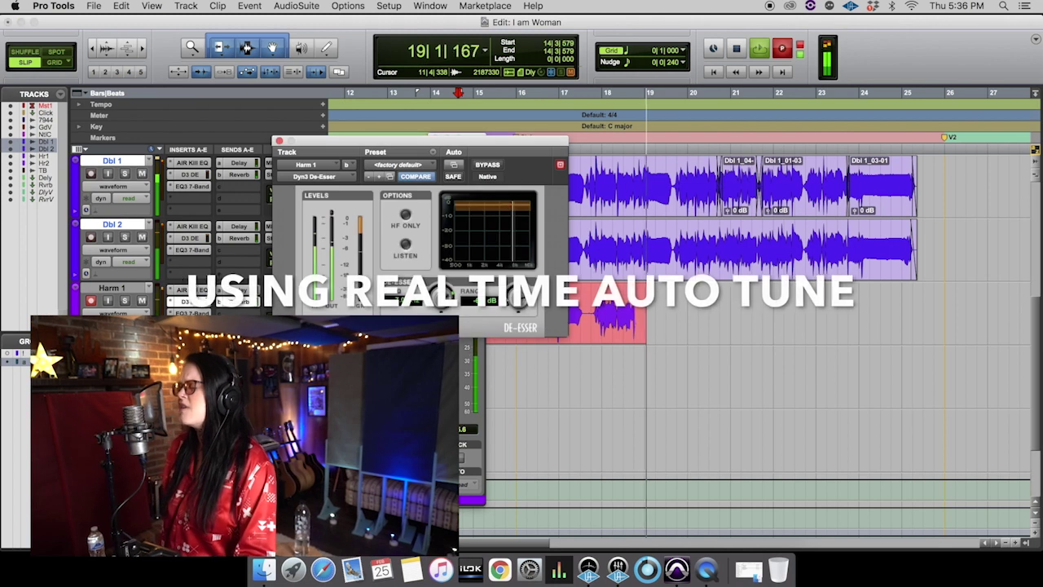
pyautogui.click(280, 141)
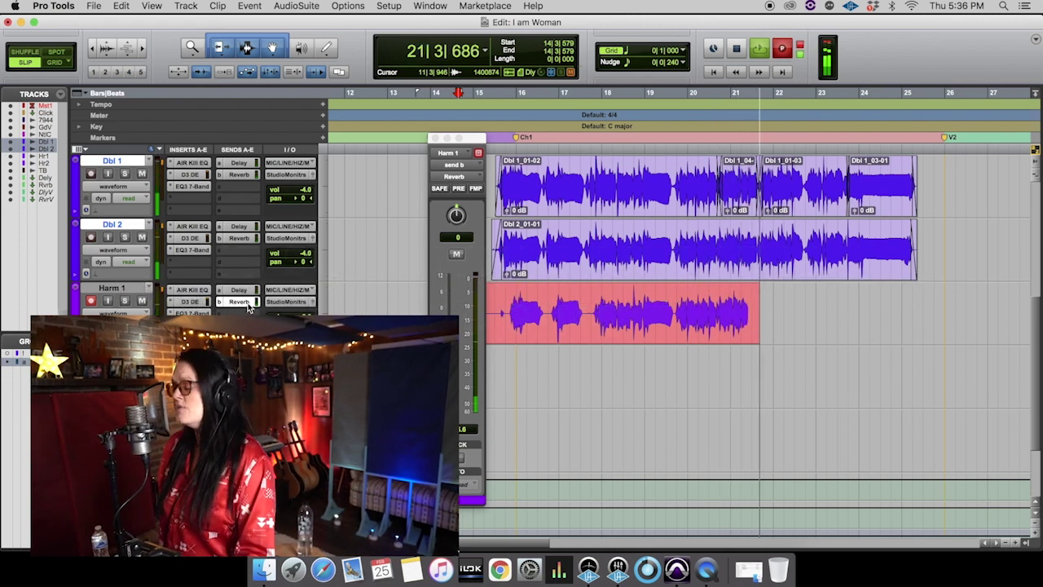
pyautogui.click(436, 138)
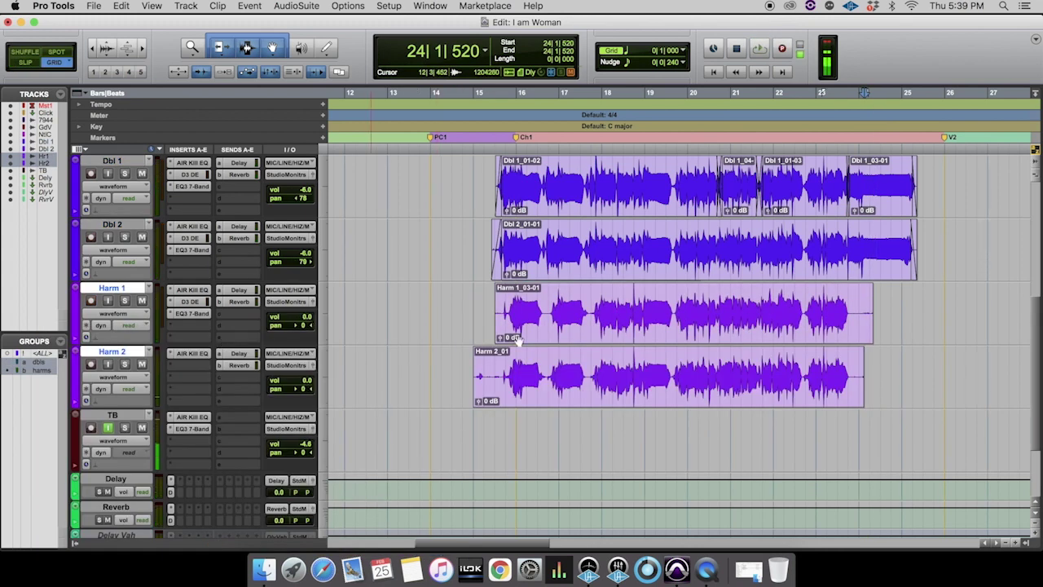
# Step: Delete the unneeded audio before and after the chorus vocals on Harm 1 and Harm 2
pyautogui.moveTo(458, 359); pyautogui.dragTo(501, 365)
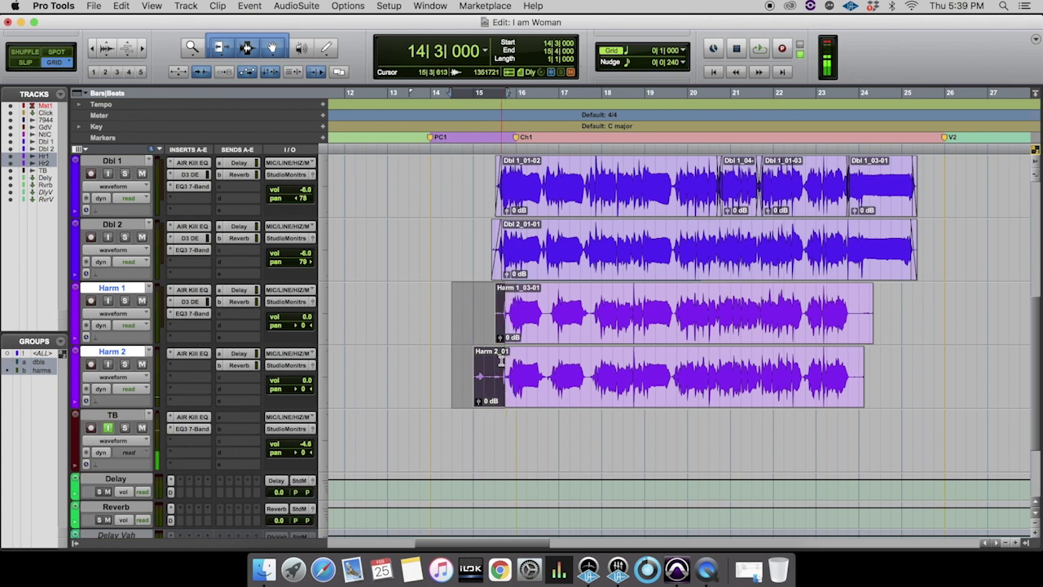
pyautogui.press('Delete')
pyautogui.moveTo(857, 326); pyautogui.dragTo(891, 375)
pyautogui.press('Delete')
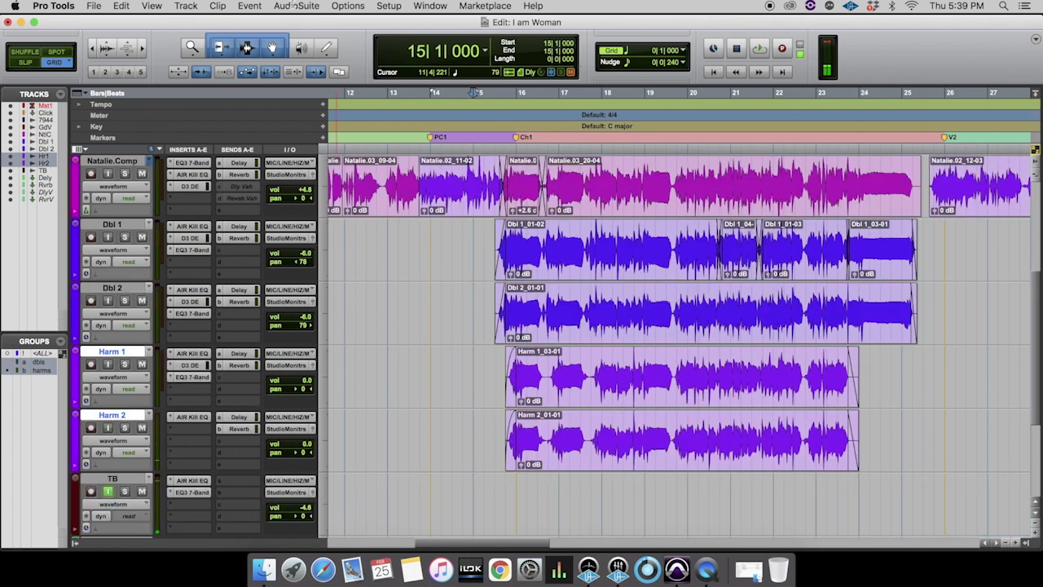
# Step: Open the VocALign Project AudioSuite processor for aligning the doubles and harmonies
pyautogui.click(295, 6)
pyautogui.moveTo(342, 158)
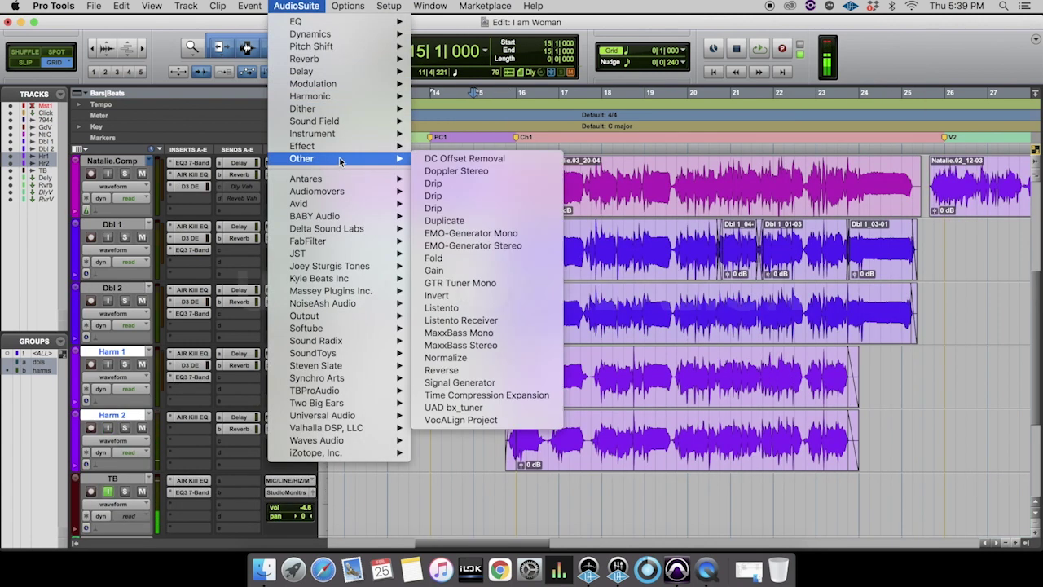
pyautogui.click(460, 420)
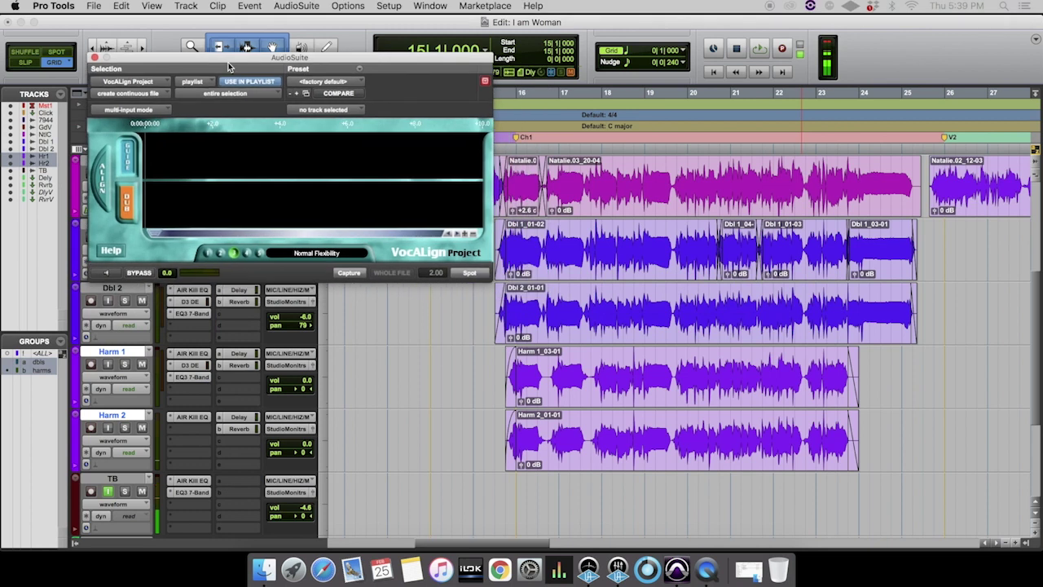
# Step: Deactivate the dbls and harms edit groups and consolidate the chorus clips on Dbl 1, Dbl 2, Harm 1 and Harm 2
pyautogui.scroll(3, 162, 407)
pyautogui.click(44, 369)
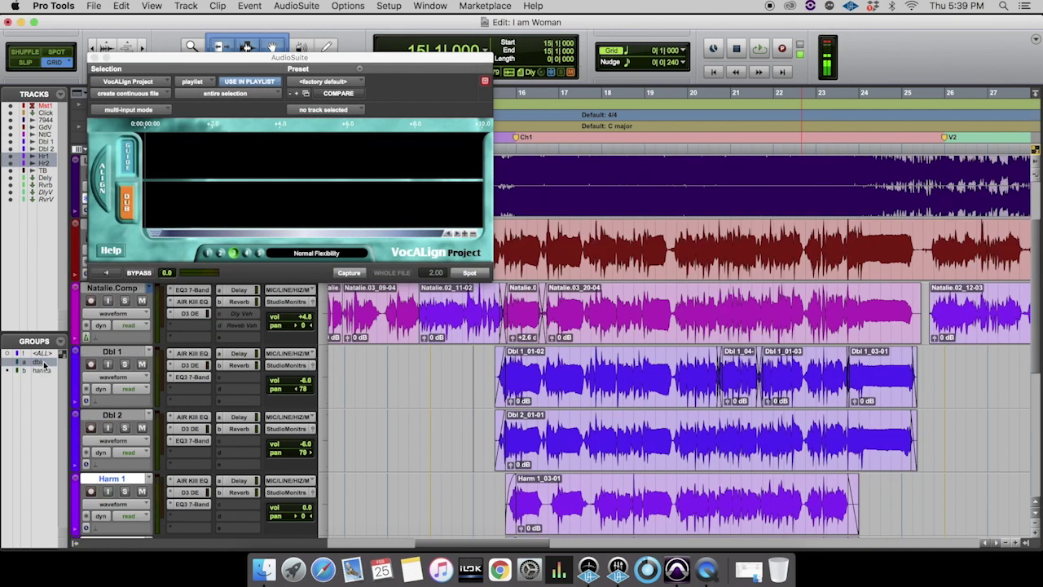
pyautogui.scroll(-1, 923, 373)
pyautogui.moveTo(914, 307); pyautogui.dragTo(487, 505)
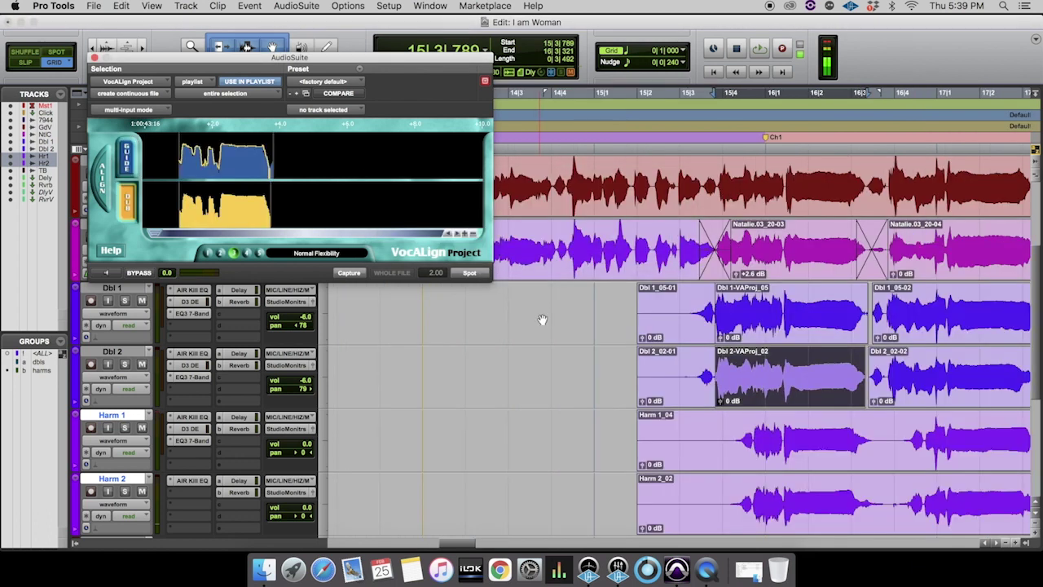
# Step: Select the first chorus phrase from 15|4|460 to 16|3|618 and capture the lead comp's audio there as the VocALign guide
pyautogui.scroll(-1, 542, 319)
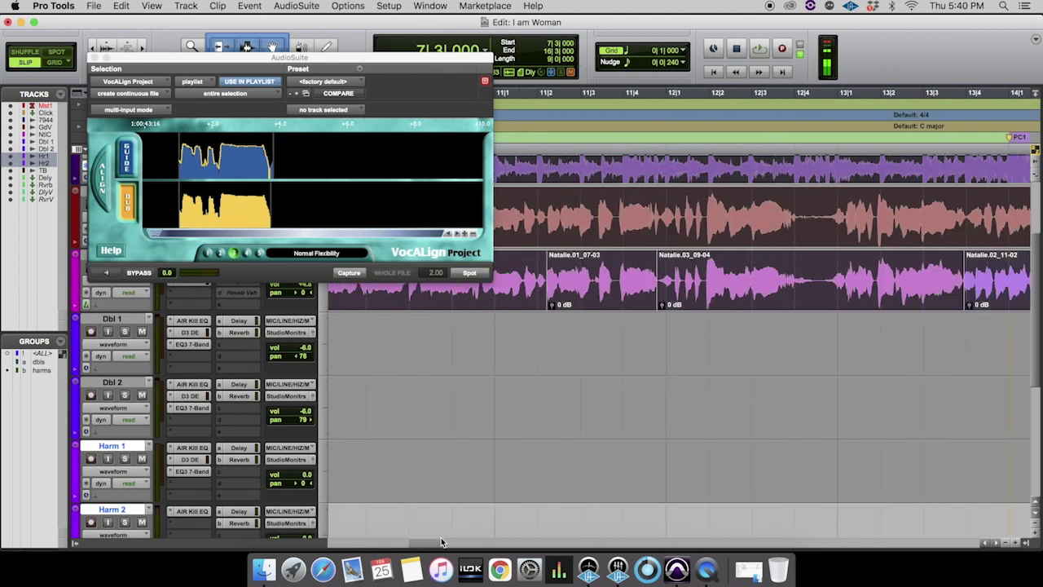
pyautogui.moveTo(441, 538); pyautogui.dragTo(472, 537)
pyautogui.click(881, 315)
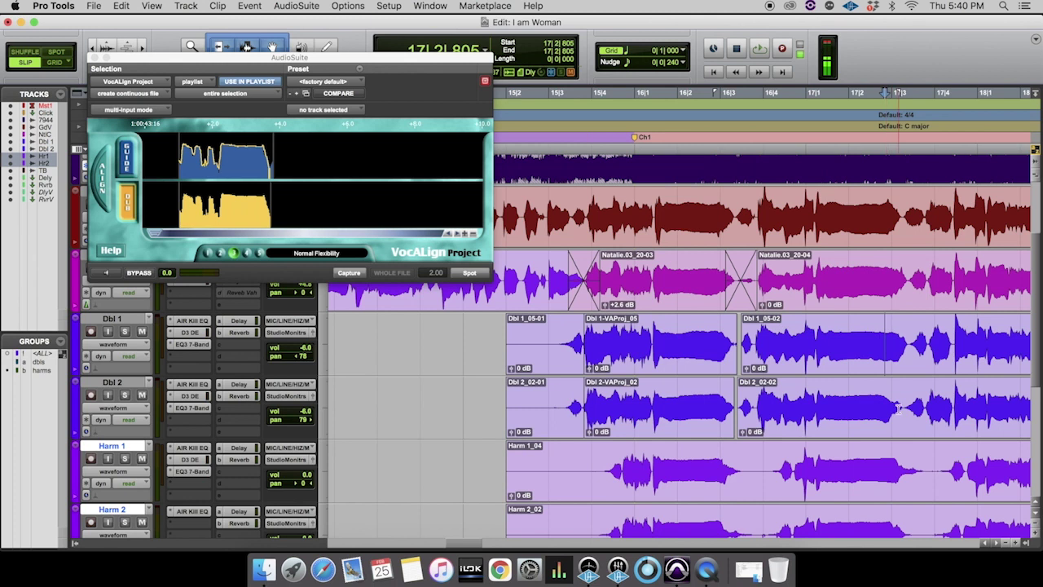
pyautogui.scroll(-3, 636, 288)
pyautogui.keyDown('shift'); pyautogui.click(612, 361); pyautogui.keyUp('shift')
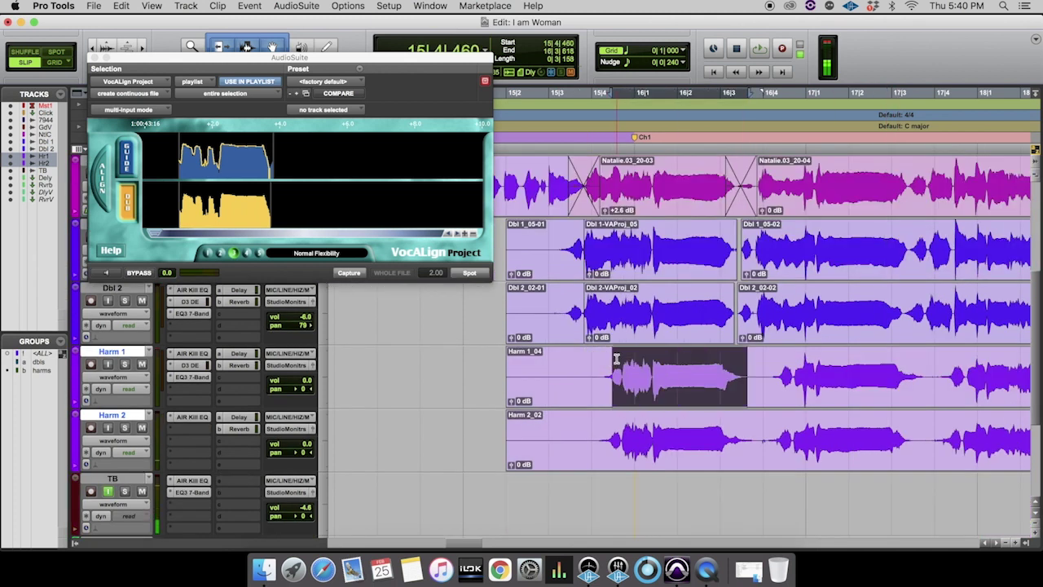
pyautogui.press('p')
pyautogui.press('p')
pyautogui.press('p')
pyautogui.click(124, 160)
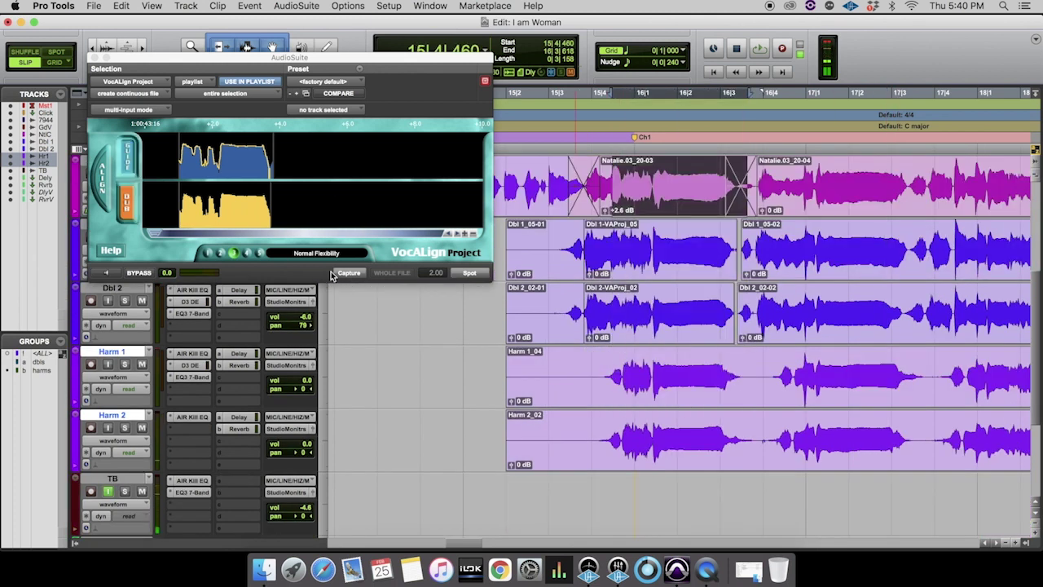
# Step: Capture the matching first phrase on Harm 1 and Harm 2 as VocALign dubs and render them aligned to the lead
pyautogui.press(';')
pyautogui.press(';')
pyautogui.press(';')
pyautogui.click(125, 195)
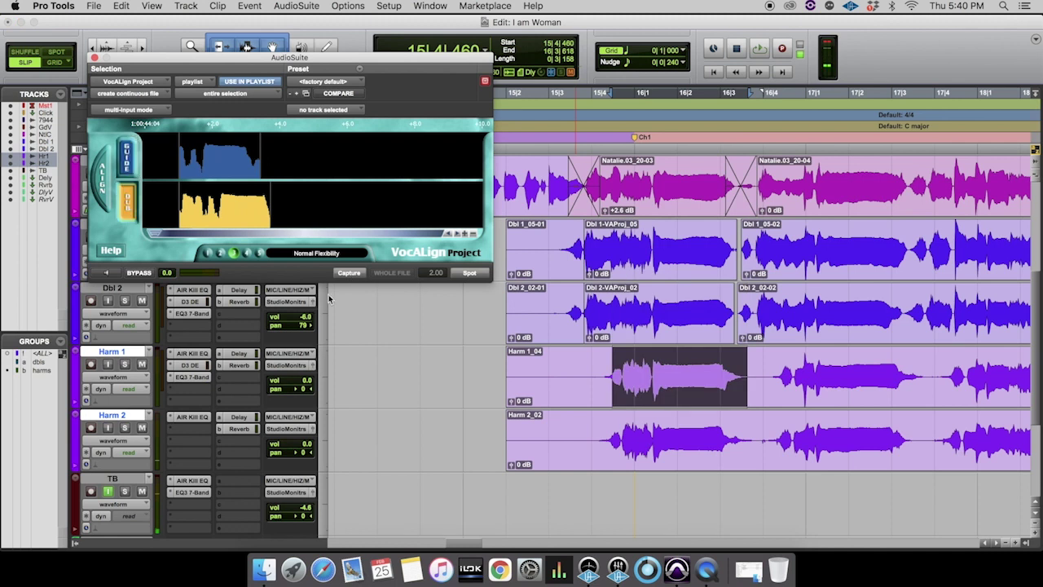
pyautogui.click(351, 275)
pyautogui.click(461, 275)
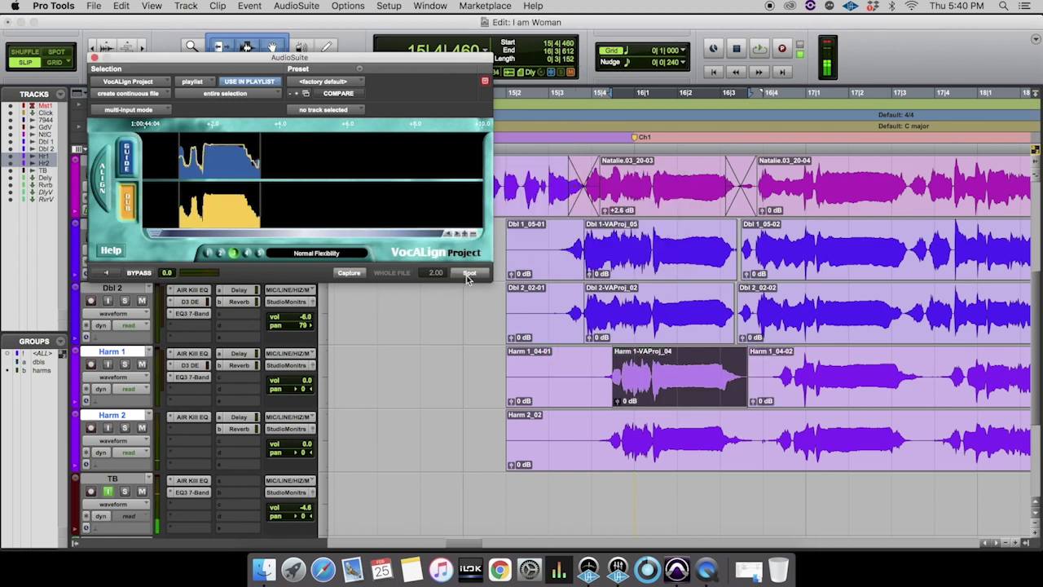
pyautogui.press(';')
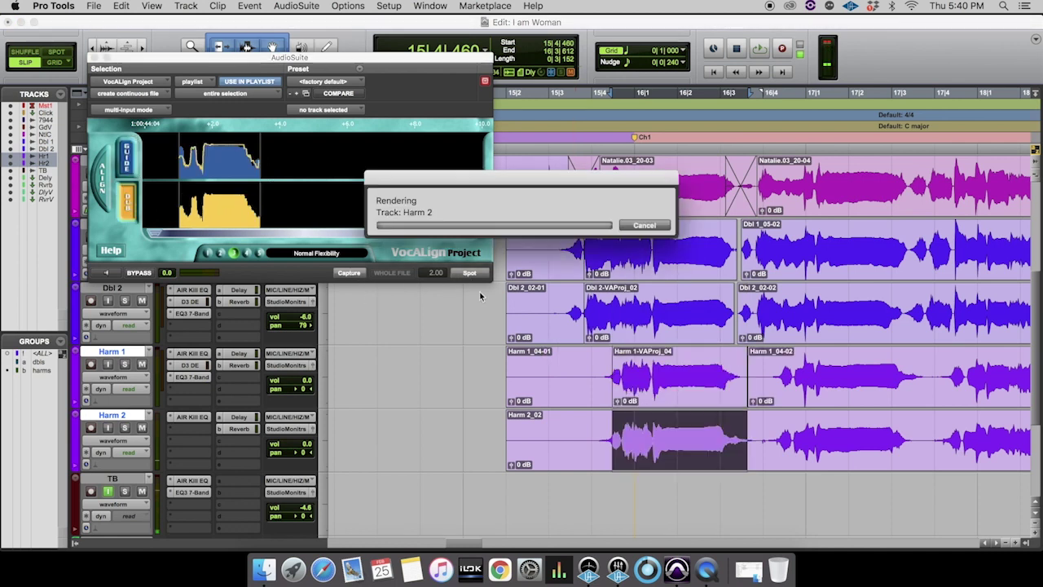
# Step: Play back the aligned phrase and delete the leftover clips before it on both doubles and both harmonies
pyautogui.click(494, 360)
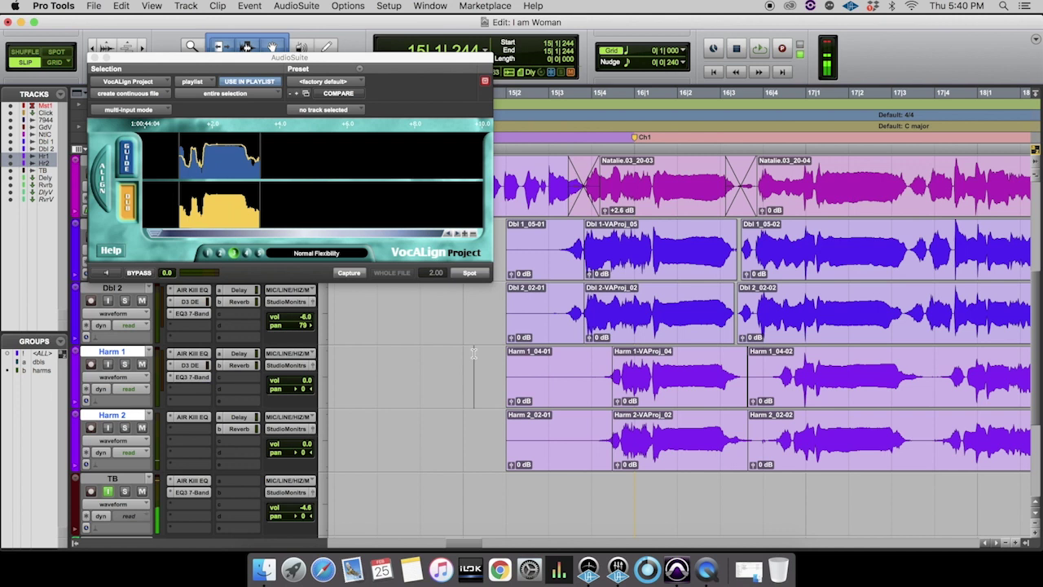
pyautogui.press('space')
pyautogui.click(575, 391)
pyautogui.press('Delete')
pyautogui.click(572, 314)
pyautogui.press('Delete')
pyautogui.click(570, 256)
pyautogui.press('Delete')
pyautogui.click(577, 453)
pyautogui.press('Delete')
# Step: Add short fade-ins to the first aligned phrase on Harm 1, Harm 2, Dbl 2 and Dbl 1
pyautogui.moveTo(613, 363); pyautogui.dragTo(622, 362)
pyautogui.press('space')
pyautogui.moveTo(616, 426); pyautogui.dragTo(623, 426)
pyautogui.moveTo(585, 294); pyautogui.dragTo(592, 294)
pyautogui.moveTo(586, 229); pyautogui.dragTo(594, 228)
# Step: Select the lead comp's second chorus phrase from 16|3|677 to 17|3|418 and capture it as the VocALign guide
pyautogui.scroll(2, 292, 365)
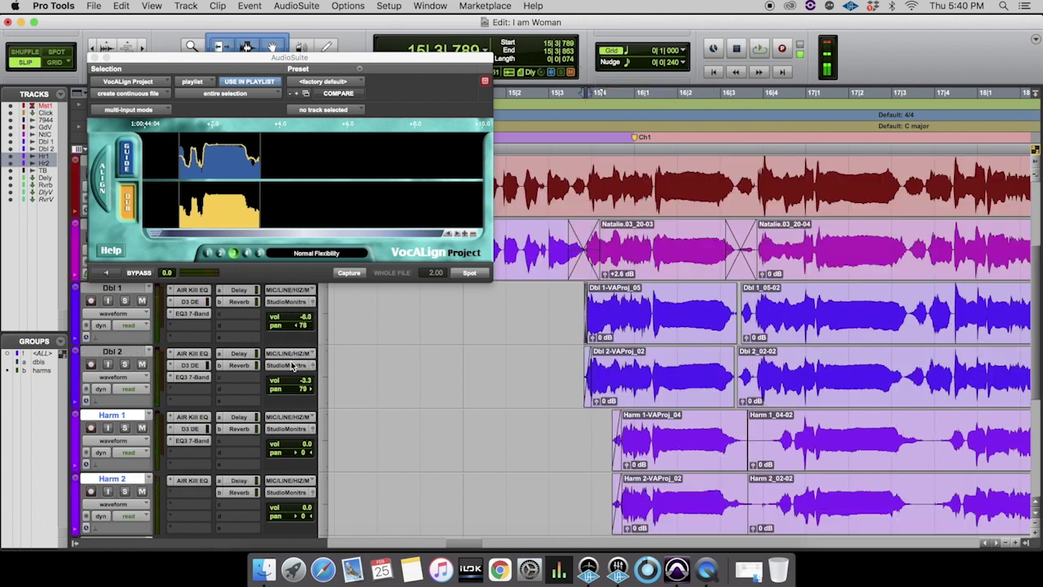
pyautogui.moveTo(468, 542); pyautogui.dragTo(481, 545)
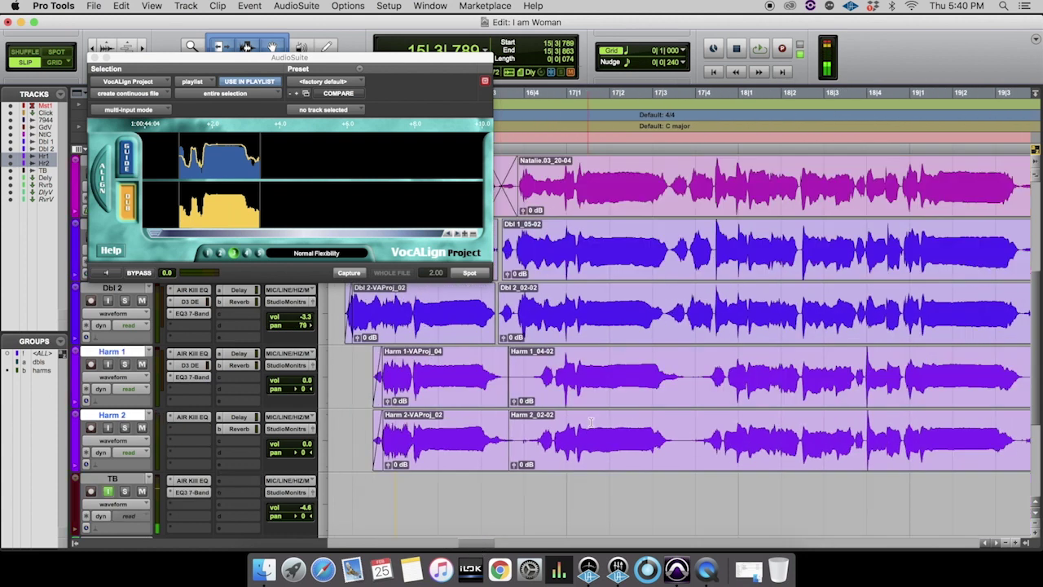
pyautogui.scroll(-2, 615, 228)
pyautogui.scroll(3, 617, 235)
pyautogui.moveTo(668, 308); pyautogui.dragTo(513, 310)
pyautogui.click(124, 157)
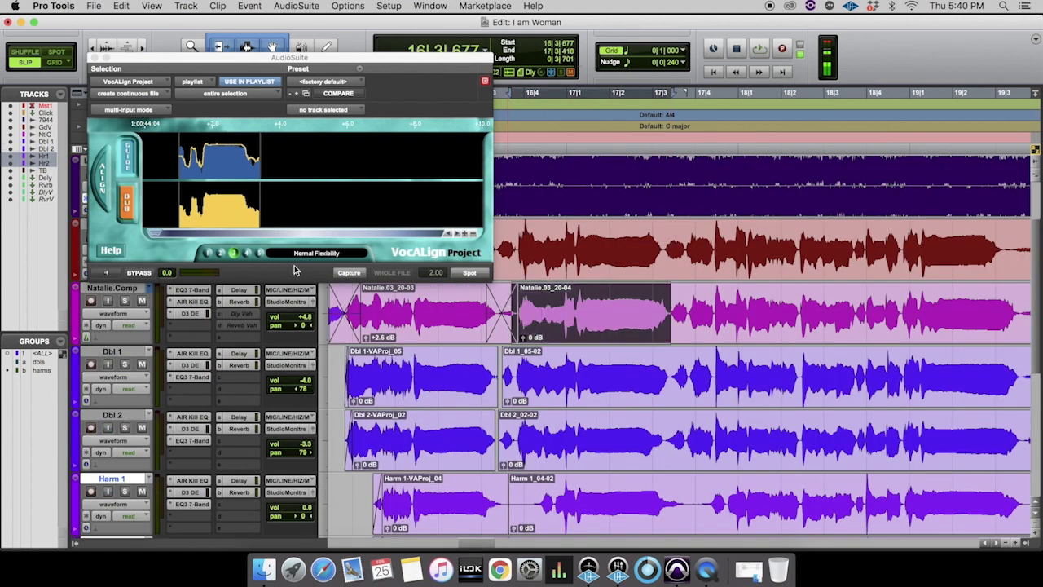
pyautogui.click(349, 274)
# Step: Capture the second phrase on Dbl 1 and Dbl 2 as VocALign dubs and render both aligned to the lead
pyautogui.press(';')
pyautogui.click(124, 181)
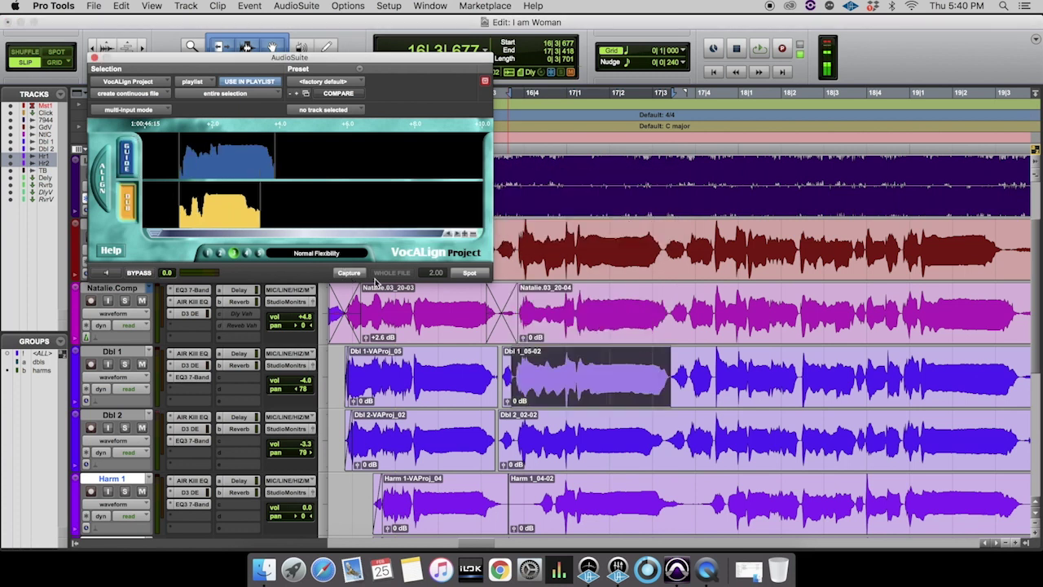
pyautogui.click(349, 276)
pyautogui.click(475, 275)
pyautogui.scroll(-1, 540, 316)
pyautogui.press(';')
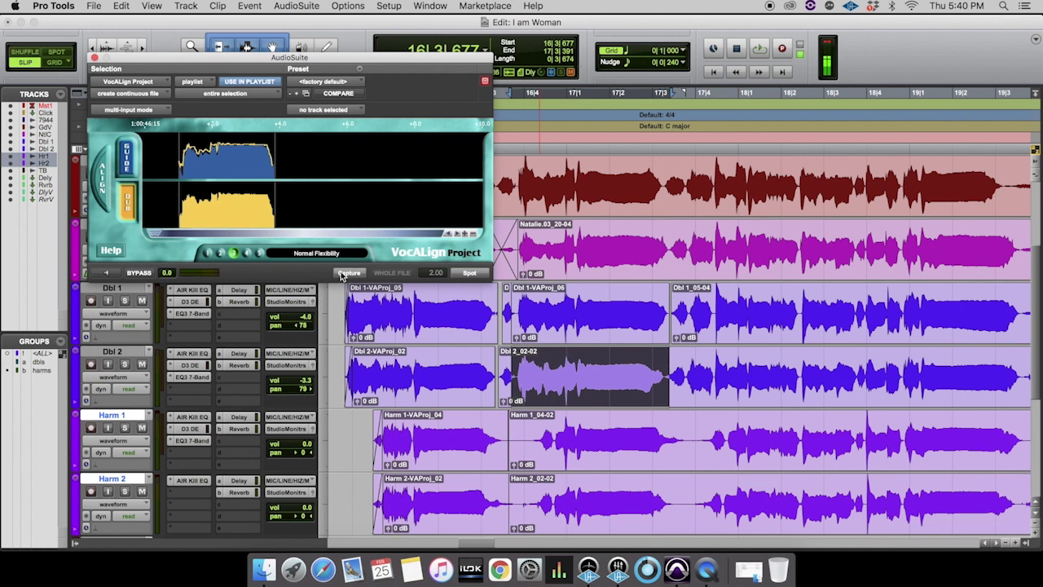
pyautogui.click(471, 273)
# Step: Align the second chorus phrase on Harm 1 and Harm 2 to the captured lead guide with VocALign
pyautogui.press(';')
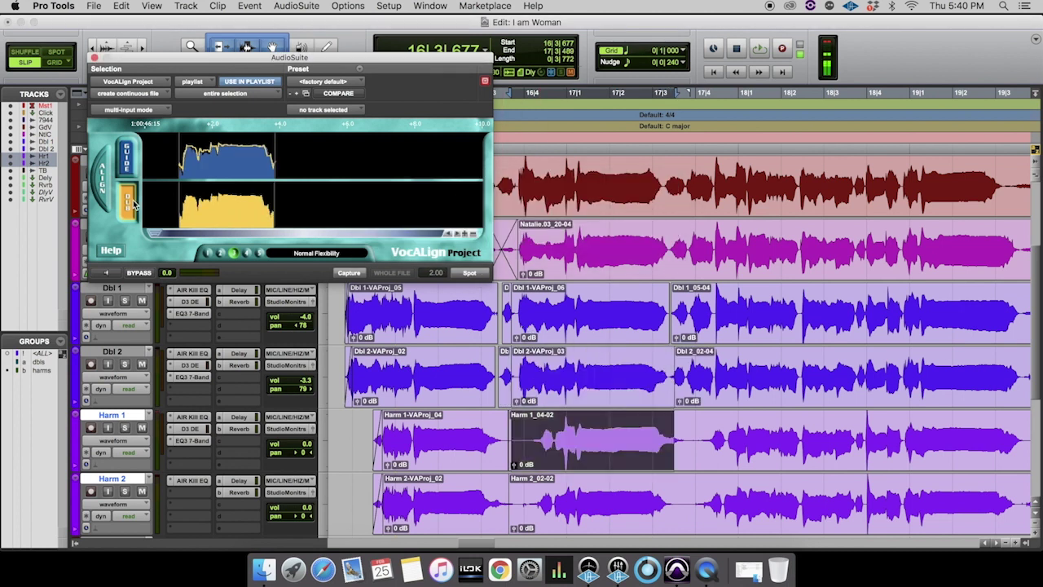
pyautogui.click(468, 273)
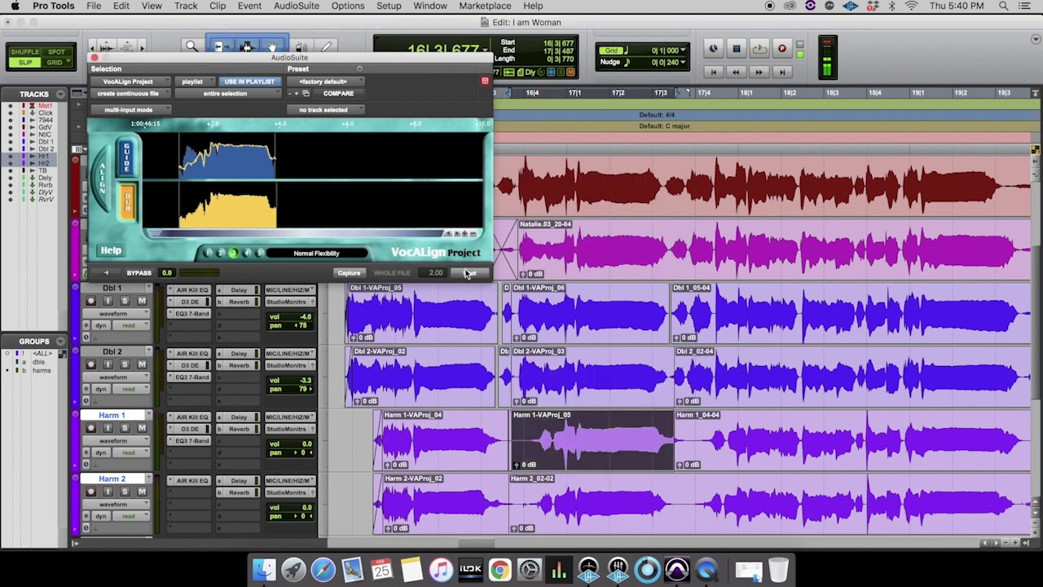
pyautogui.press(';')
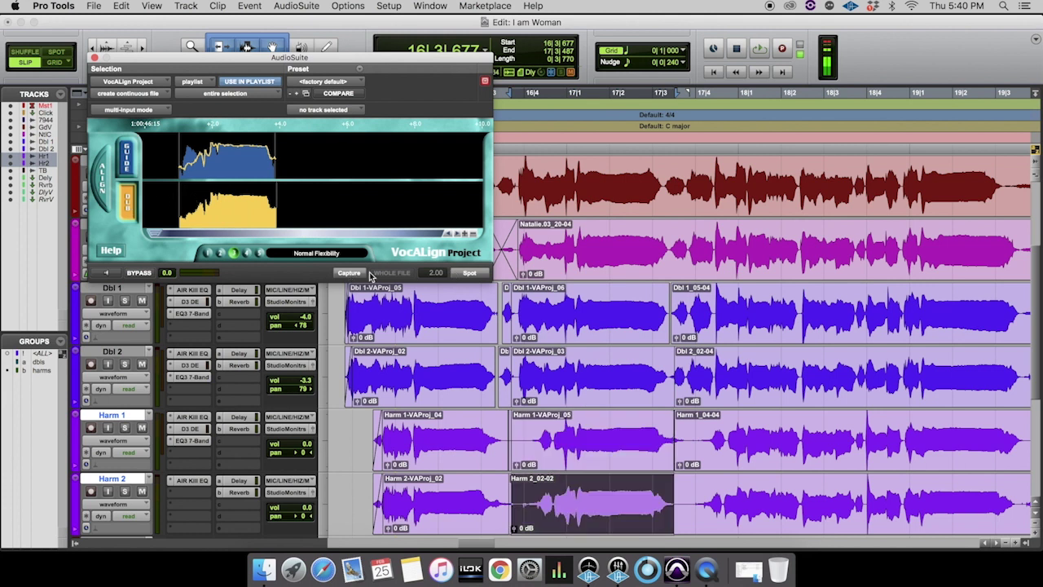
pyautogui.click(485, 276)
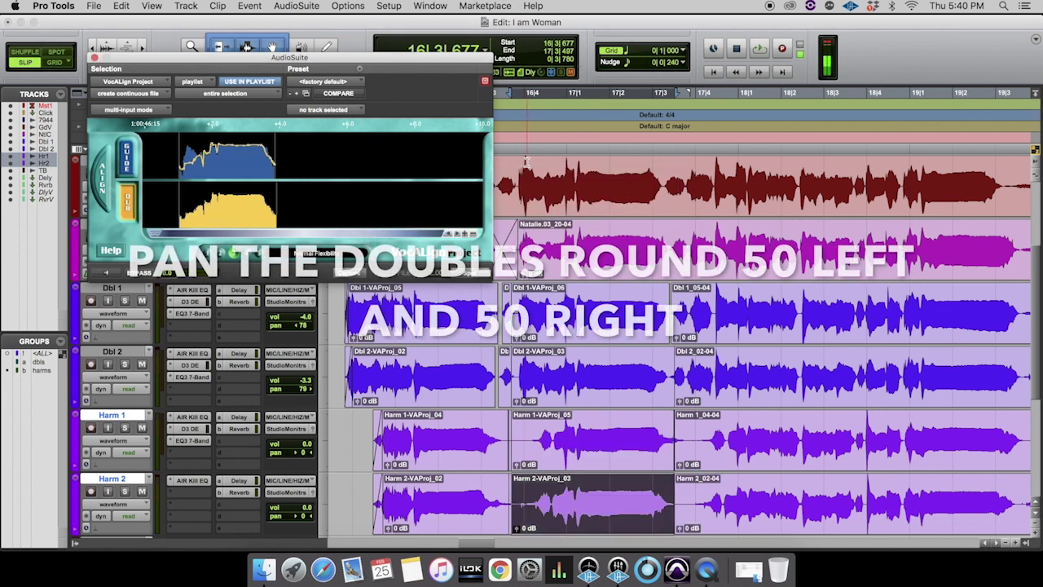
# Step: Delete the leftover audio between the first and second aligned phrases on the doubles and harmonies
pyautogui.click(499, 171)
pyautogui.click(506, 334)
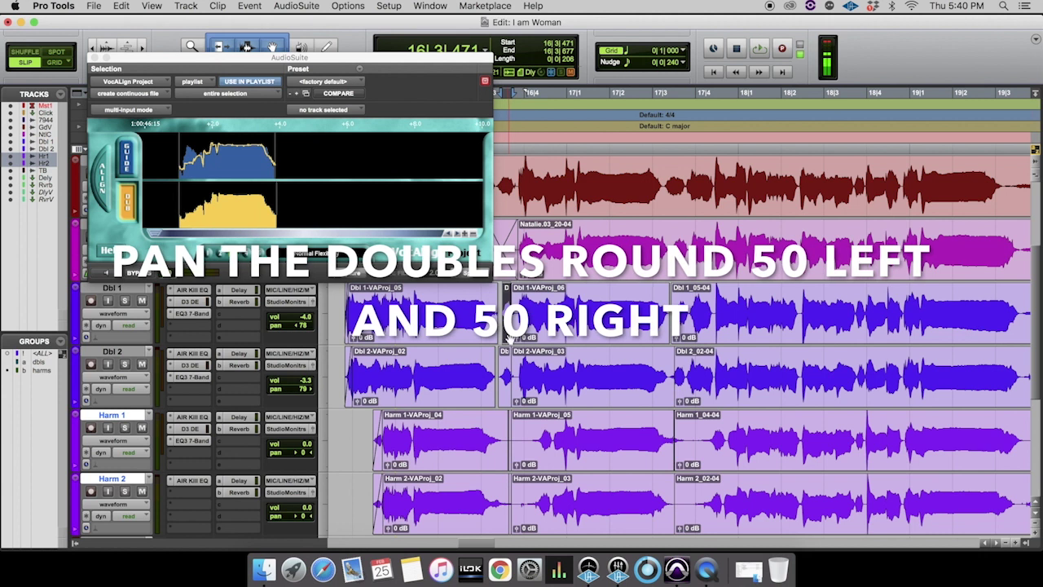
pyautogui.moveTo(533, 424); pyautogui.dragTo(501, 493)
pyautogui.press('Delete')
# Step: Fade out the first phrase on both harmonies and fade in the second phrase on both harmonies and both doubles
pyautogui.moveTo(498, 416); pyautogui.dragTo(487, 420)
pyautogui.moveTo(494, 481); pyautogui.dragTo(488, 478)
pyautogui.moveTo(535, 419); pyautogui.dragTo(546, 421)
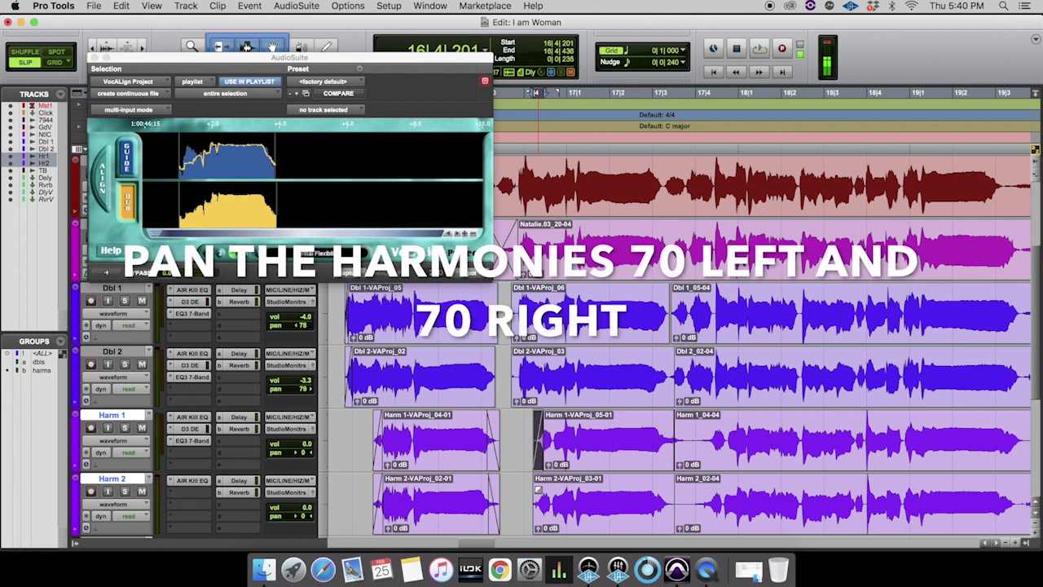
pyautogui.moveTo(536, 482); pyautogui.dragTo(546, 484)
pyautogui.moveTo(515, 359); pyautogui.dragTo(522, 359)
pyautogui.moveTo(516, 292); pyautogui.dragTo(521, 291)
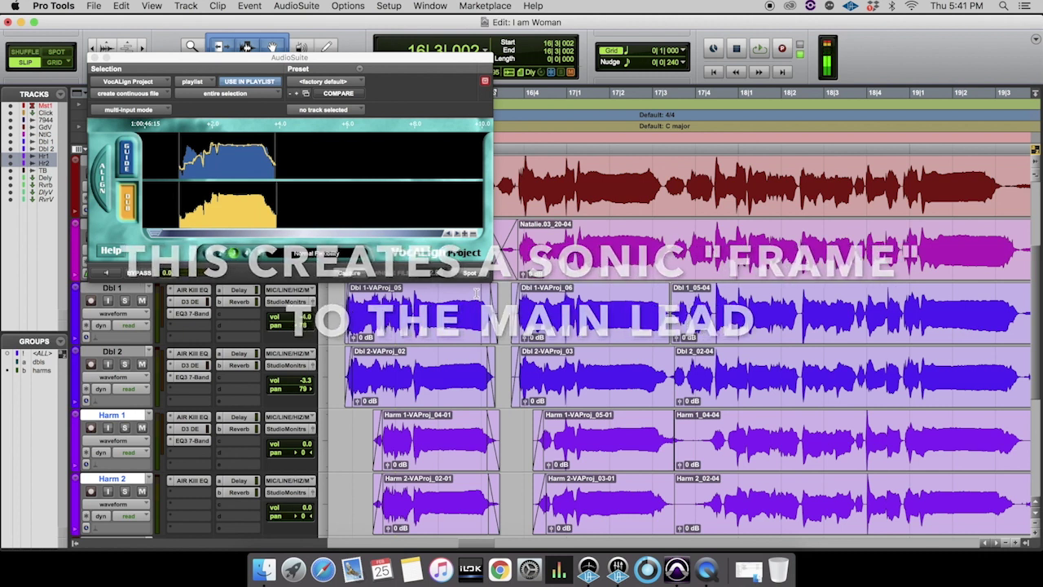
# Step: Play the aligned vocals and fade out the end of the second phrase on Dbl 1, Dbl 2 and Harm 1
pyautogui.press('space')
pyautogui.moveTo(670, 295); pyautogui.dragTo(662, 295)
pyautogui.moveTo(676, 359); pyautogui.dragTo(661, 362)
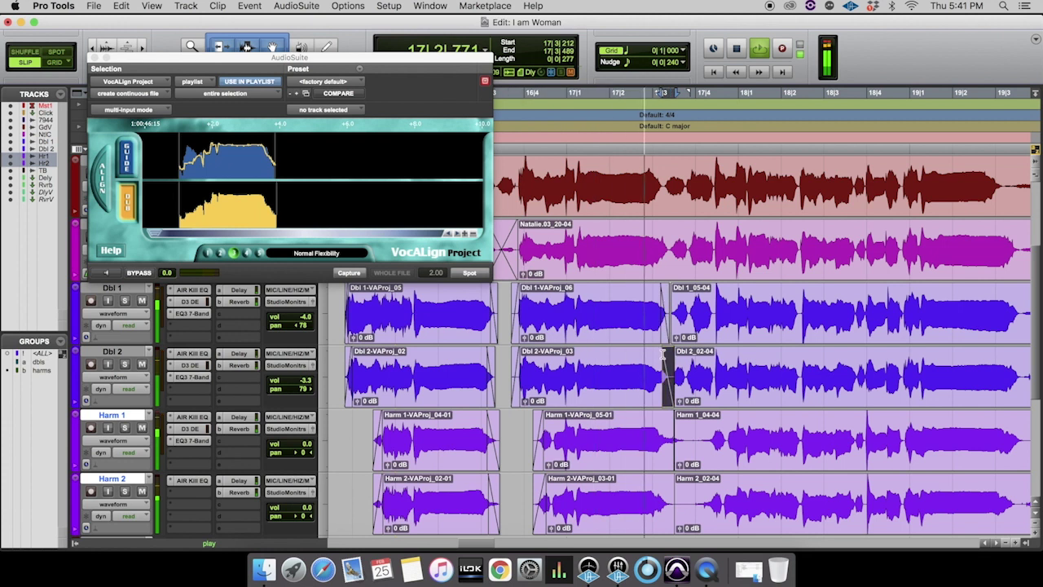
pyautogui.press('space')
pyautogui.moveTo(667, 419); pyautogui.dragTo(657, 440)
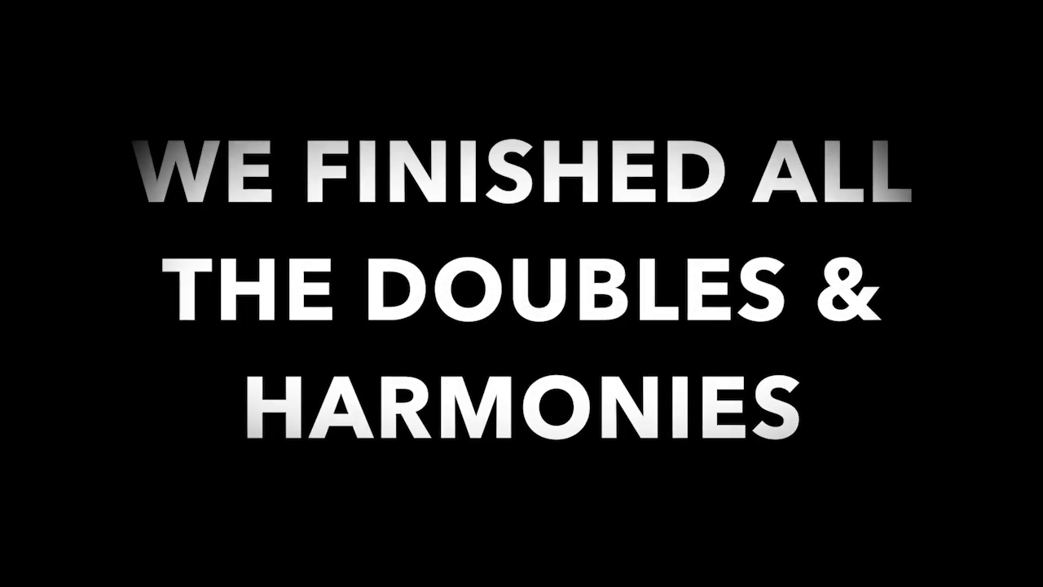
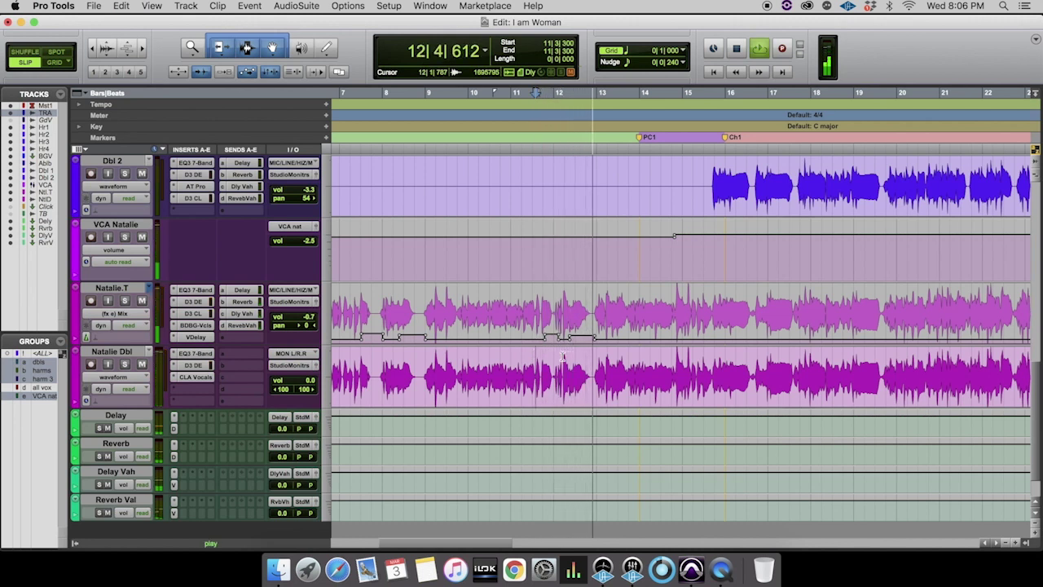
# Step: Audition the pre-chorus and raise the lead vocal VCA's volume automation to +6.8 dB between 15|1|743 and 15|4|563
pyautogui.press('space')
pyautogui.click(693, 310)
pyautogui.press('space')
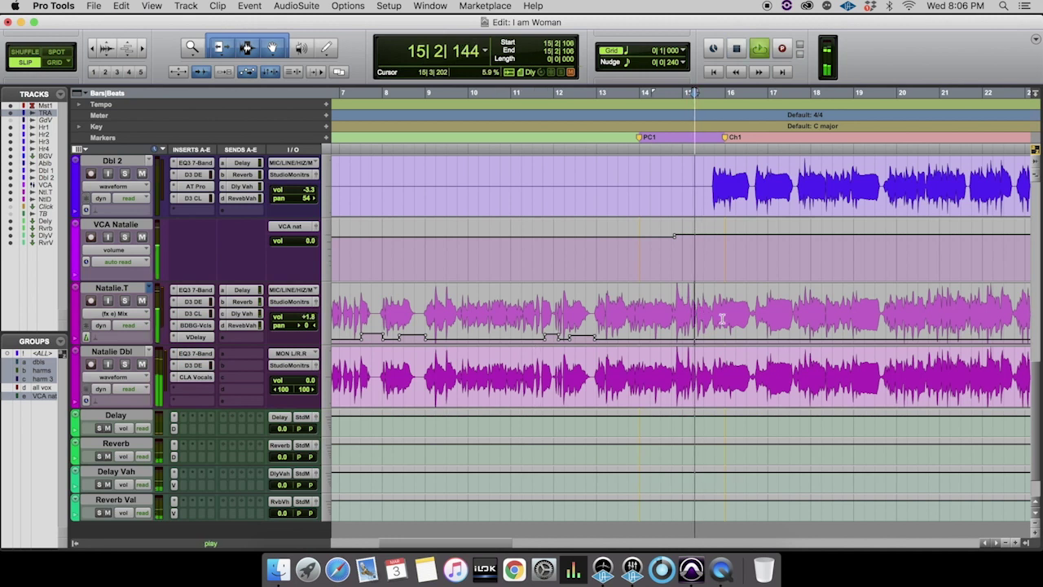
pyautogui.press('t')
pyautogui.moveTo(751, 310); pyautogui.dragTo(796, 314)
pyautogui.click(705, 259)
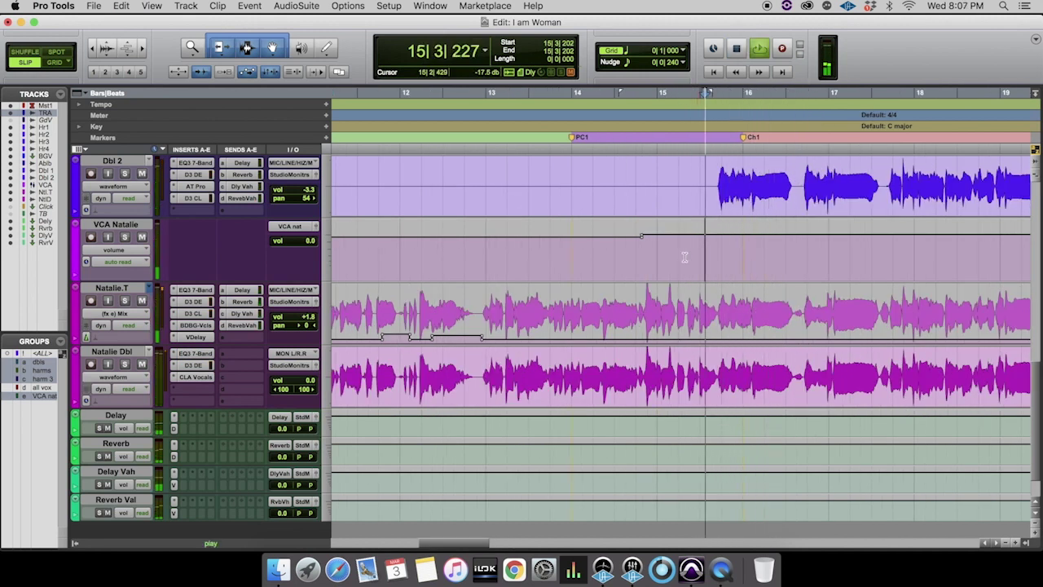
pyautogui.moveTo(732, 258); pyautogui.dragTo(663, 262)
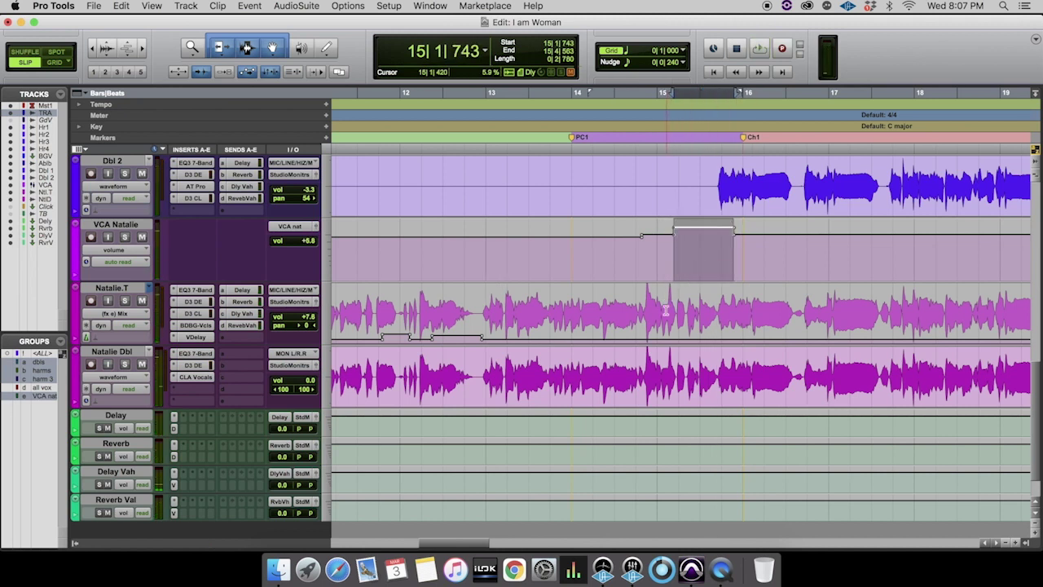
# Step: Lower the first breakpoint of the raised VCA volume section to form a gradual ramp into the chorus, and audition it
pyautogui.click(668, 303)
pyautogui.press('space')
pyautogui.moveTo(674, 227); pyautogui.dragTo(674, 233)
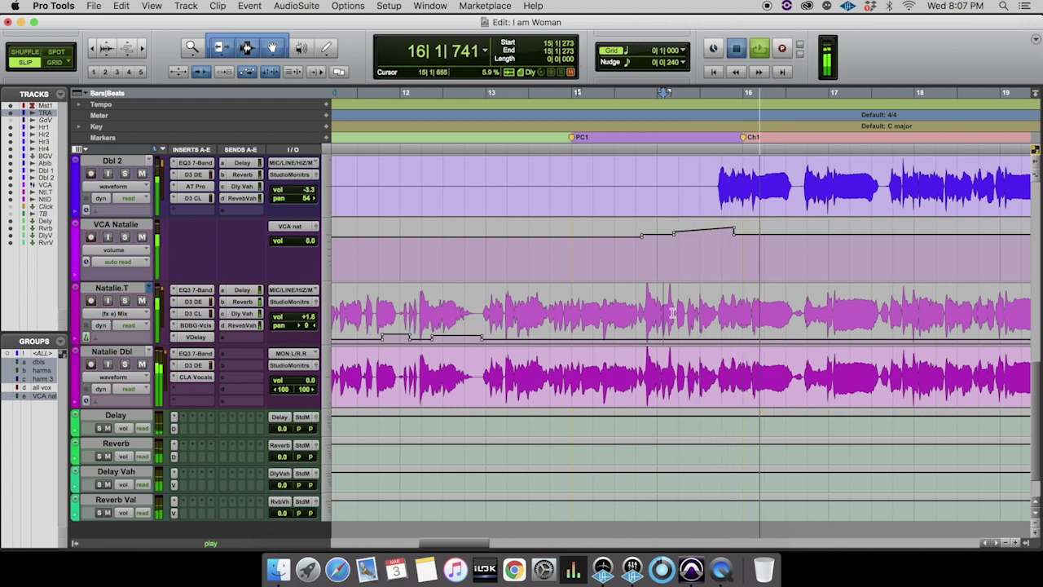
pyautogui.click(672, 313)
pyautogui.press('space')
# Step: Open the Playback Engine settings, accept them, and play the passage leading into the chorus
pyautogui.click(393, 8)
pyautogui.click(423, 31)
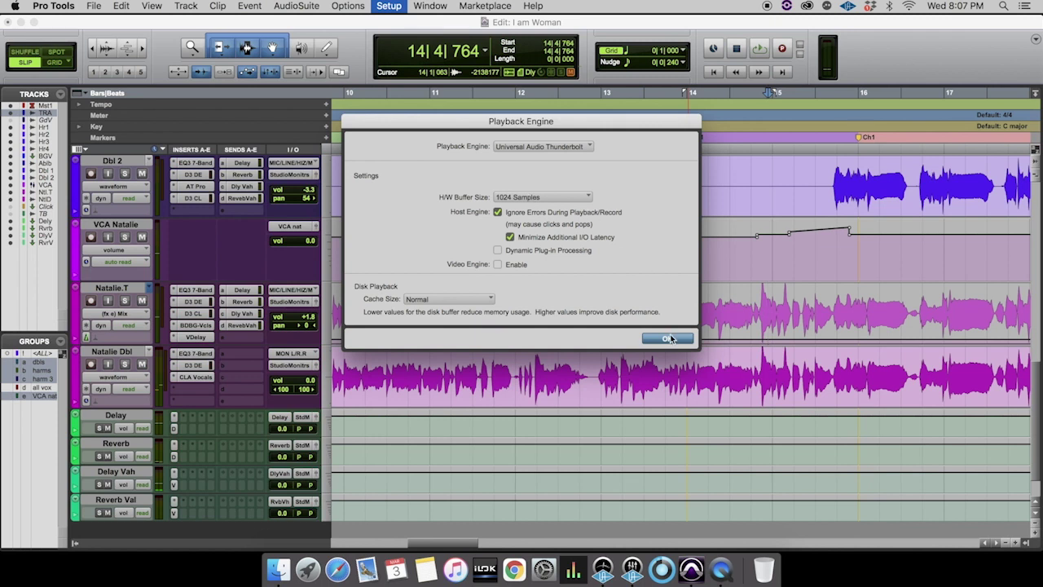
pyautogui.click(668, 338)
pyautogui.press('space')
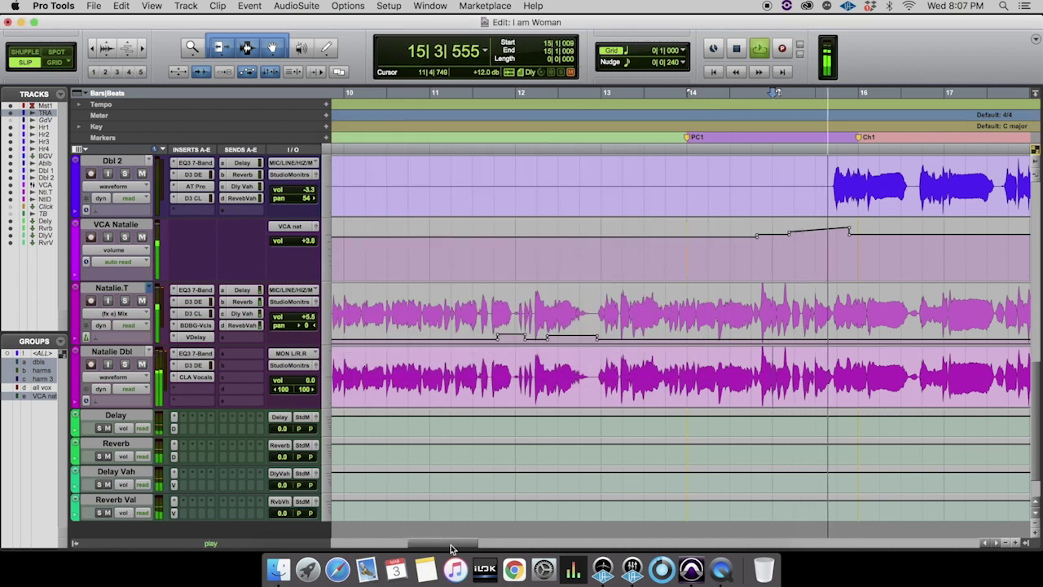
# Step: Raise the lead vocal's VDelay mix automation on the chorus phrase endings at 16|2|434–16|3|882 and 19|1|322–19|3|956
pyautogui.moveTo(530, 313); pyautogui.dragTo(551, 282)
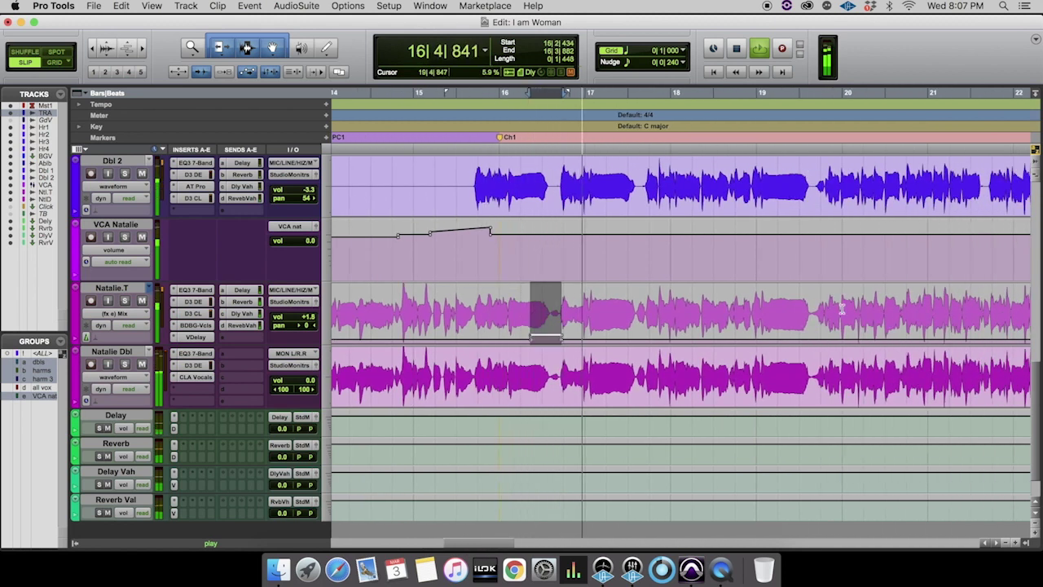
pyautogui.moveTo(820, 310); pyautogui.dragTo(764, 311)
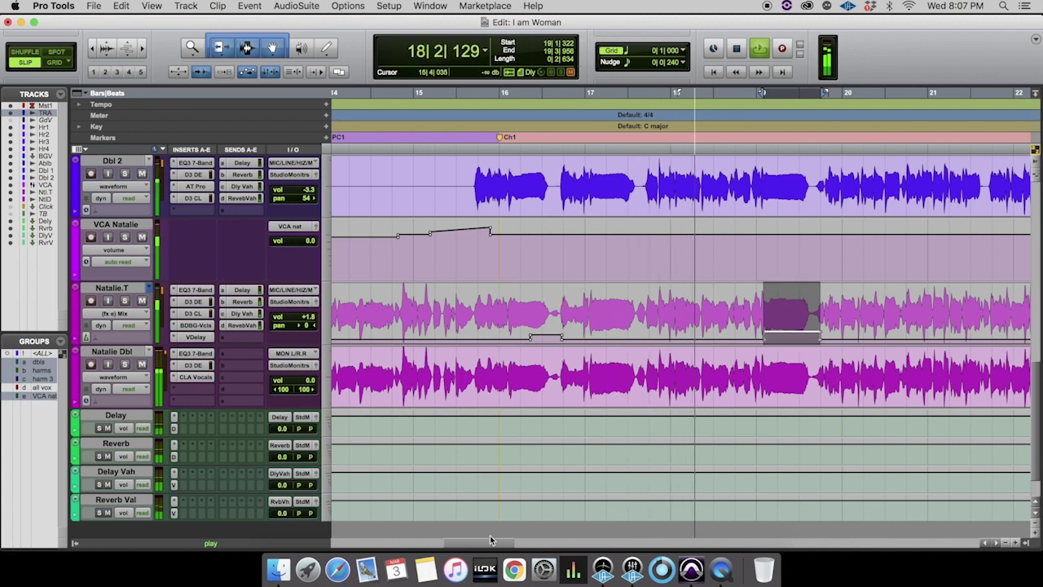
pyautogui.click(652, 346)
pyautogui.press('space')
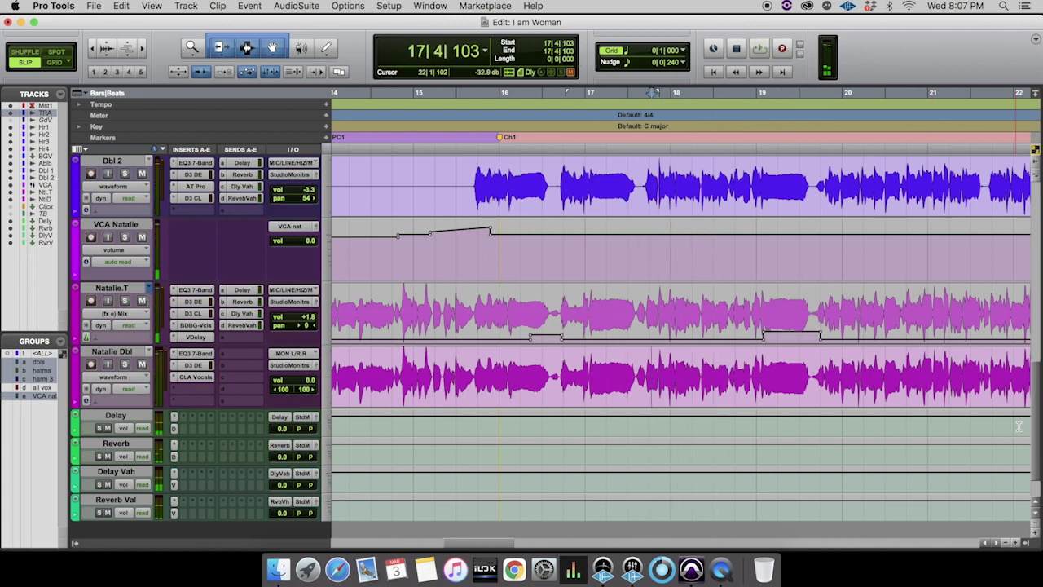
# Step: Review the tracks above the lead vocal, play the chorus from 18|4|901, and adjust the raised VDelay mix section in bar 19
pyautogui.moveTo(1036, 417); pyautogui.dragTo(984, 181)
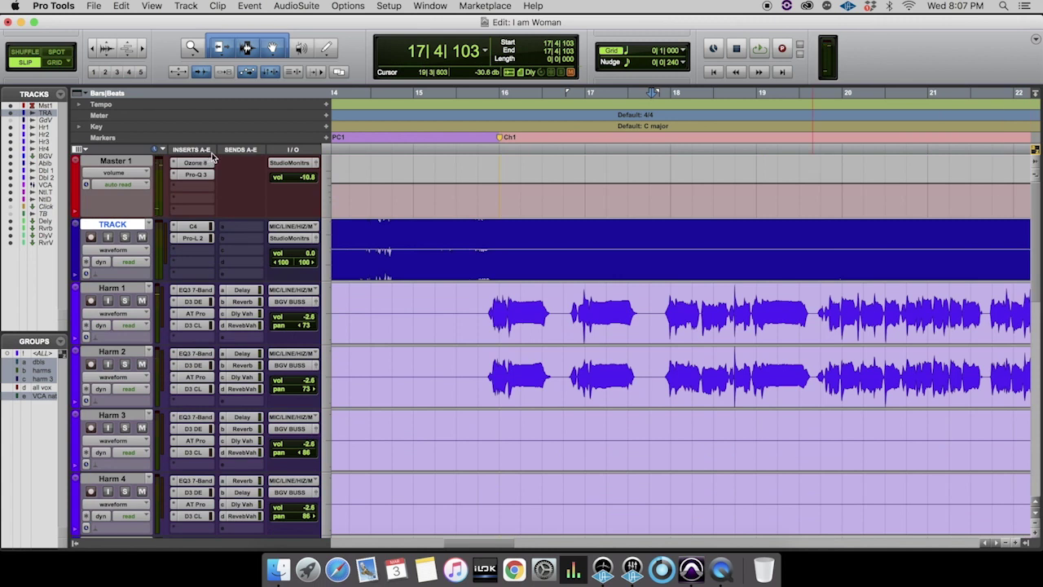
pyautogui.moveTo(200, 176); pyautogui.dragTo(204, 165)
pyautogui.scroll(-10, 768, 423)
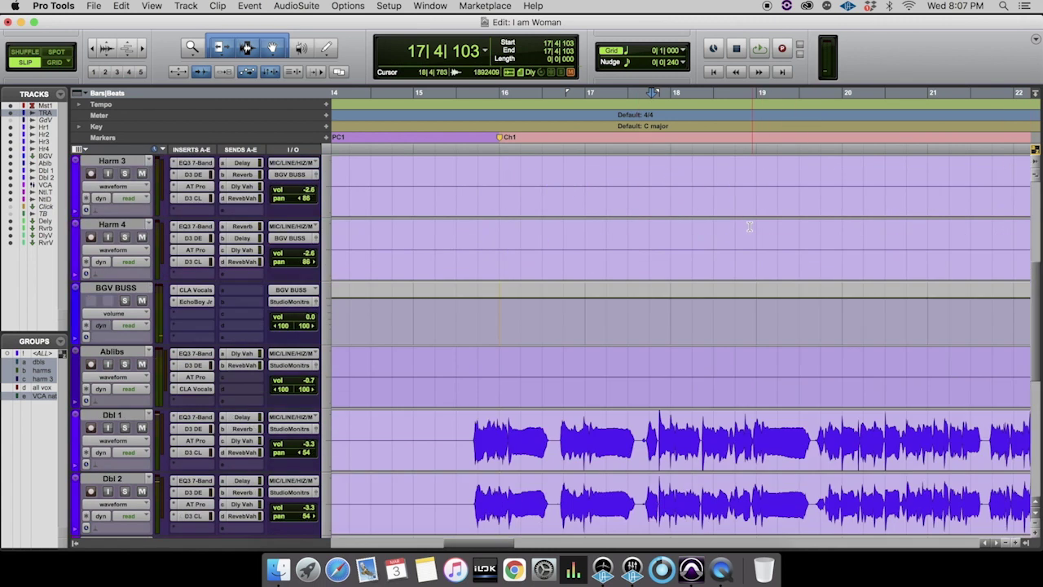
pyautogui.press('space')
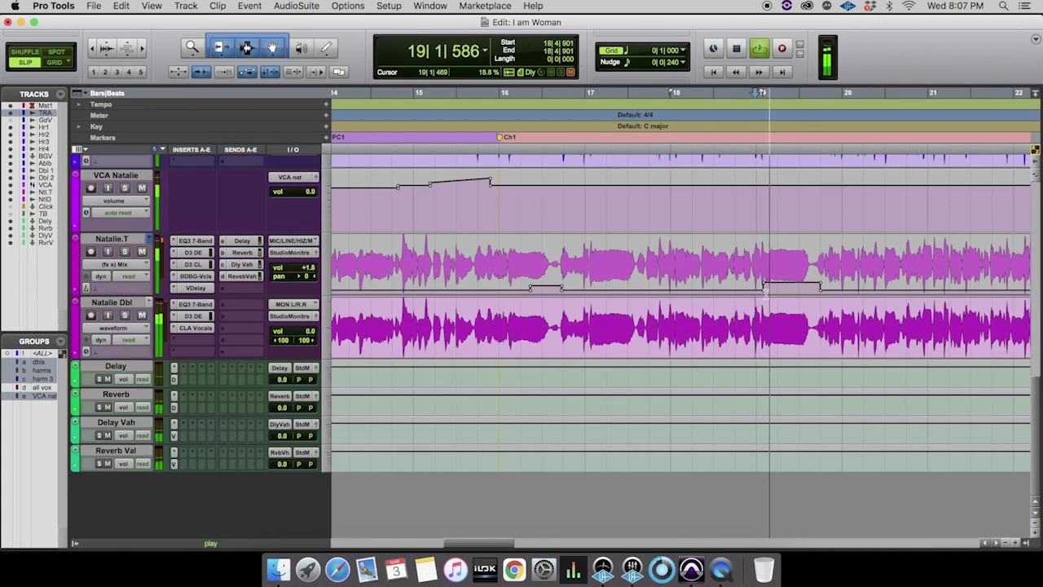
pyautogui.moveTo(819, 283); pyautogui.dragTo(763, 276)
# Step: Raise the lead vocal's VDelay mix automation at 22|2|727–22|4|274, 23|4|074–25|3|926 and 27|2|546–27|4|680
pyautogui.moveTo(485, 544); pyautogui.dragTo(540, 545)
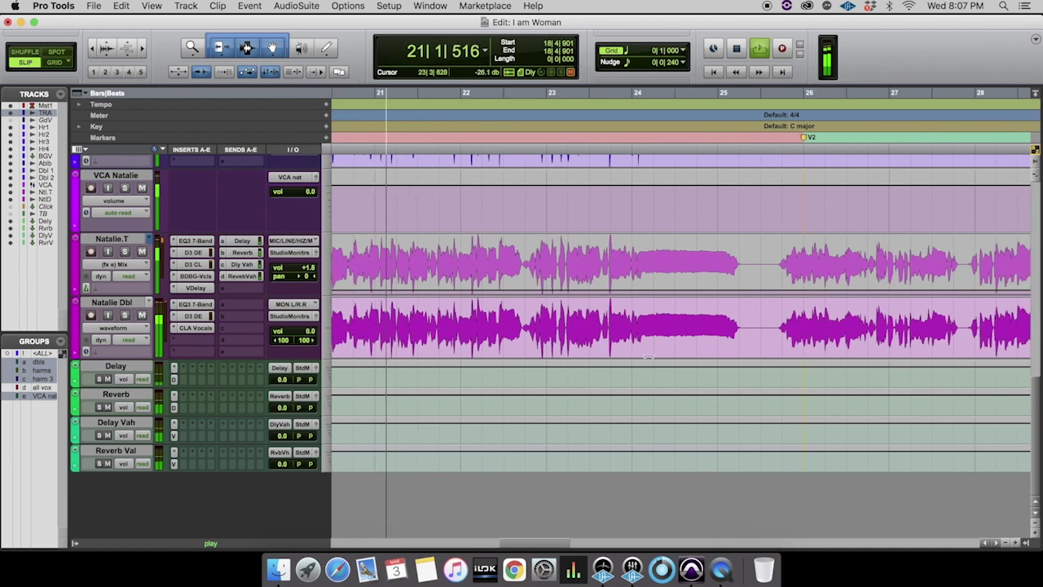
pyautogui.moveTo(498, 257); pyautogui.dragTo(531, 263)
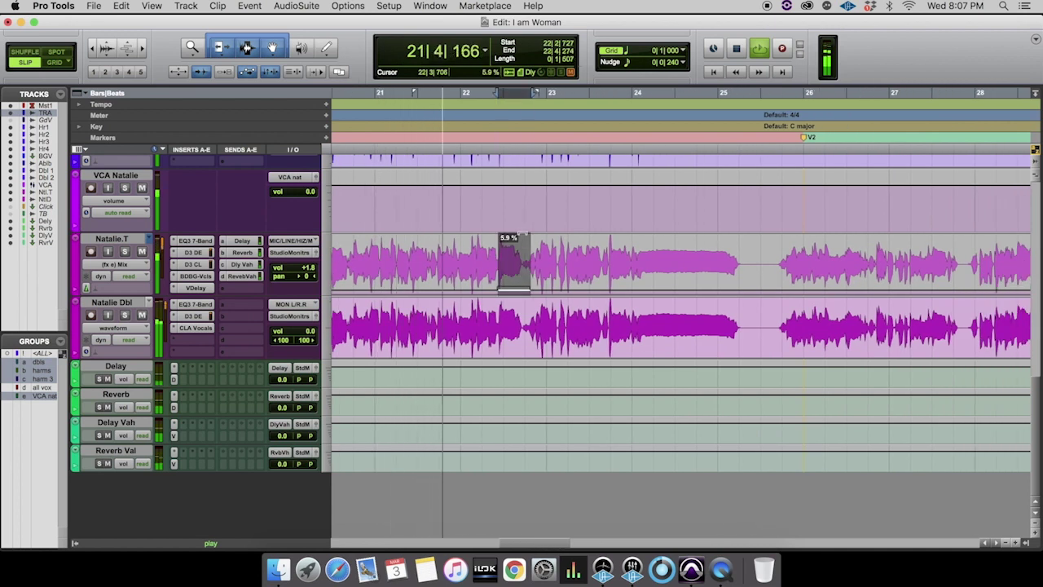
pyautogui.moveTo(616, 274); pyautogui.dragTo(781, 268)
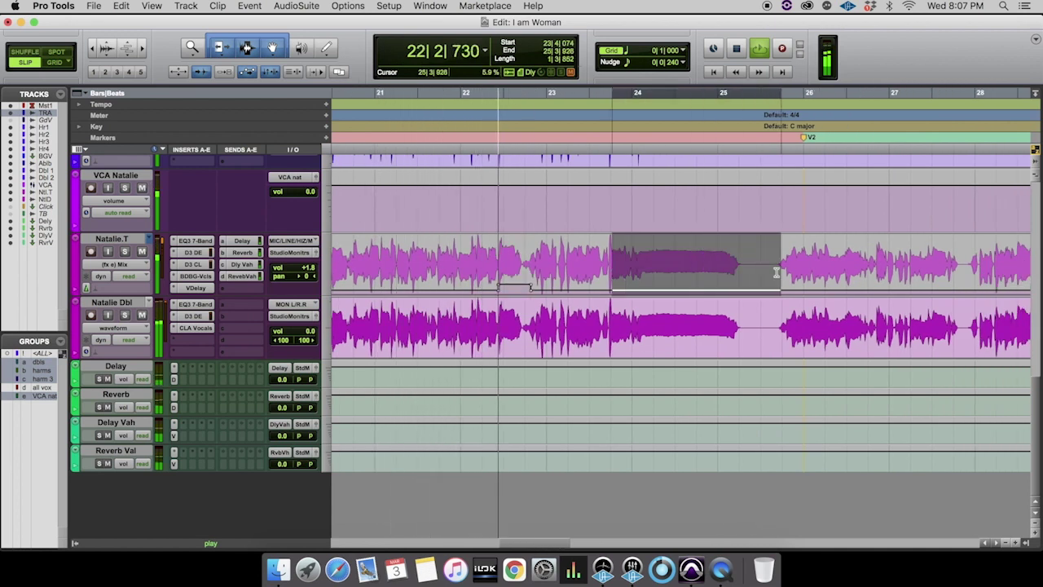
pyautogui.moveTo(756, 234); pyautogui.dragTo(757, 231)
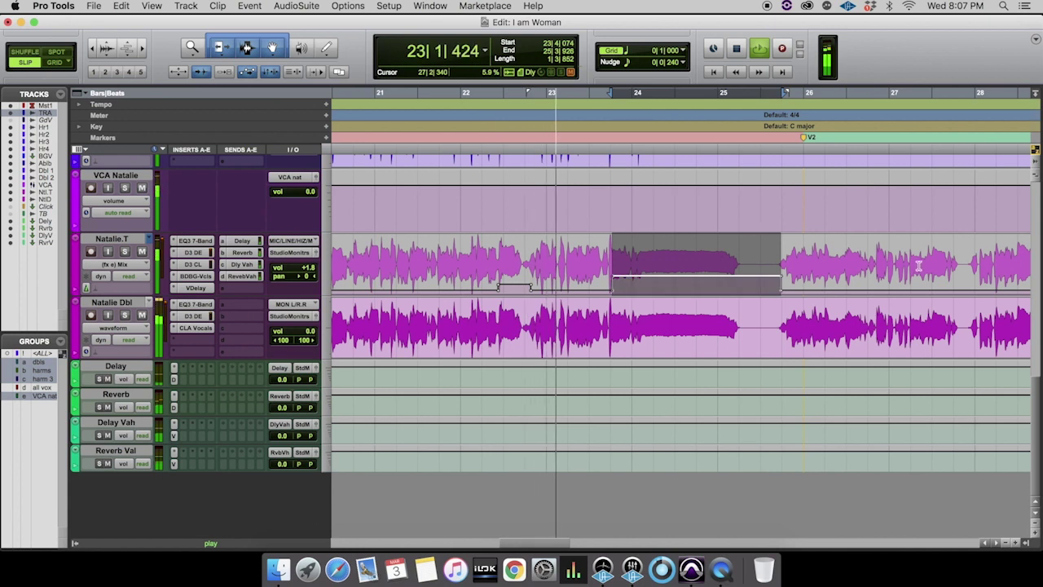
pyautogui.moveTo(920, 266)
pyautogui.mouseDown()
pyautogui.moveTo(973, 249)
pyautogui.moveTo(923, 269)
pyautogui.mouseUp()
pyautogui.click(961, 251)
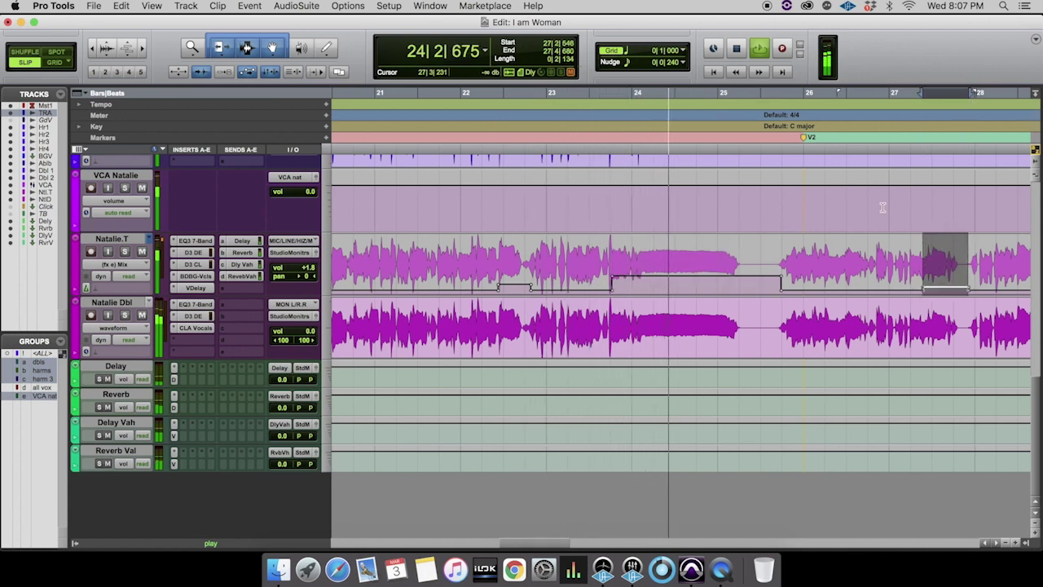
# Step: Raise the lead vocal VCA's volume to about +3 dB over 23|3|623–25|3|016 with a ramped start, and ramp the VDelay mix into that phrase
pyautogui.moveTo(760, 211); pyautogui.dragTo(604, 211)
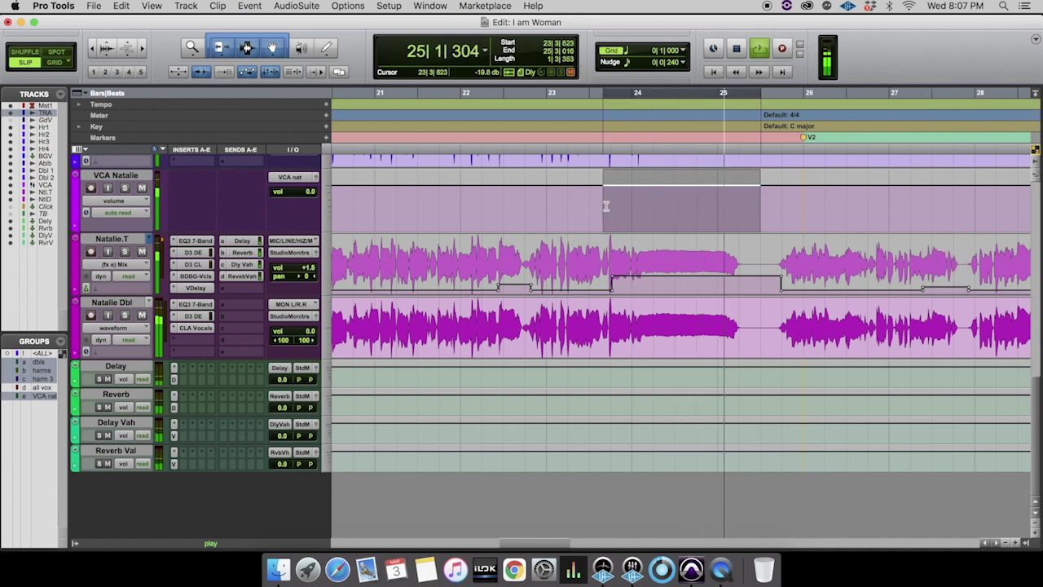
pyautogui.moveTo(660, 176); pyautogui.dragTo(595, 185)
pyautogui.click(591, 211)
pyautogui.click(582, 196)
pyautogui.press('space')
pyautogui.press('space')
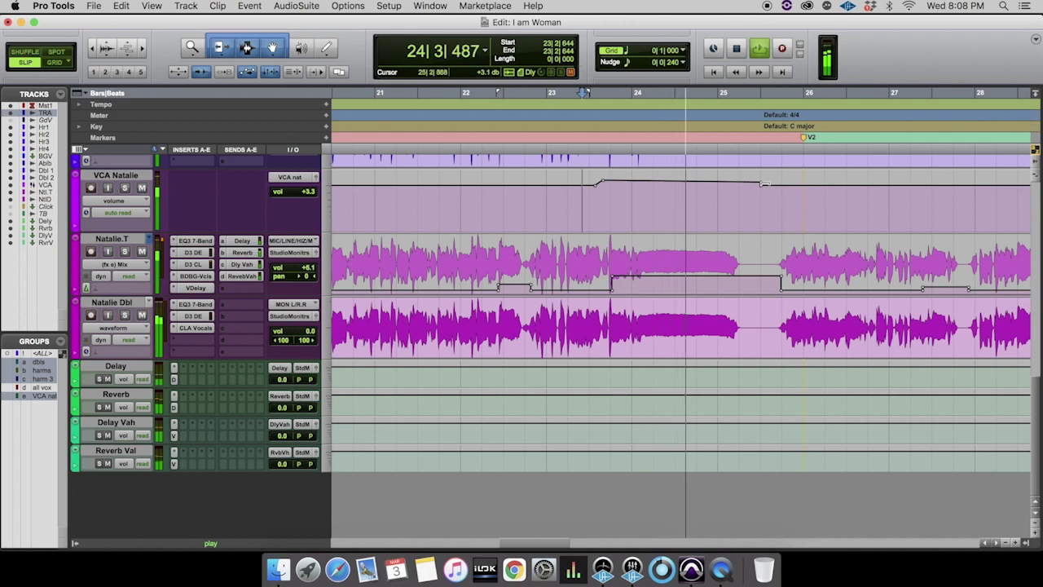
pyautogui.click(583, 212)
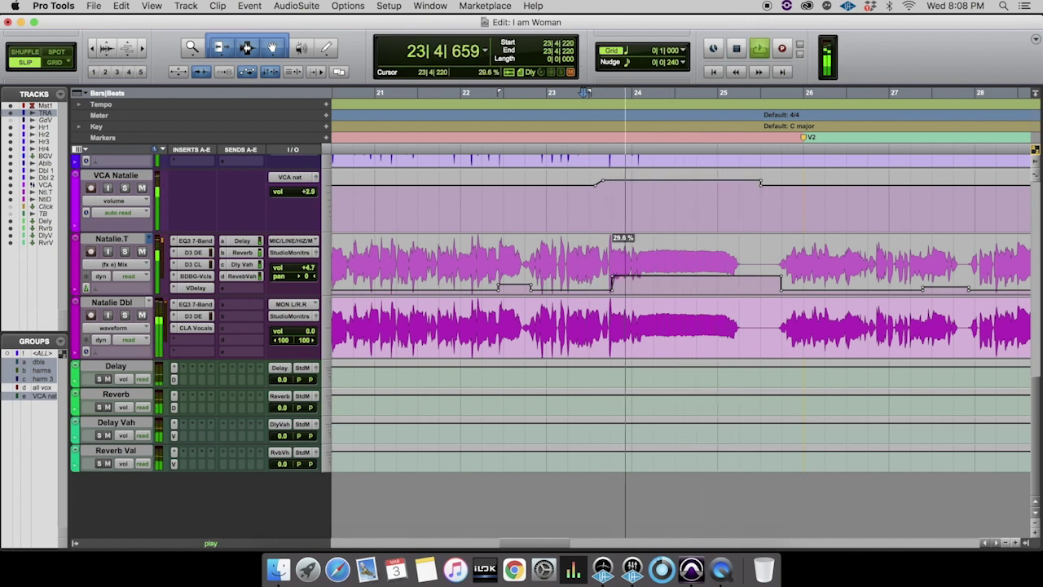
pyautogui.moveTo(620, 276); pyautogui.dragTo(622, 275)
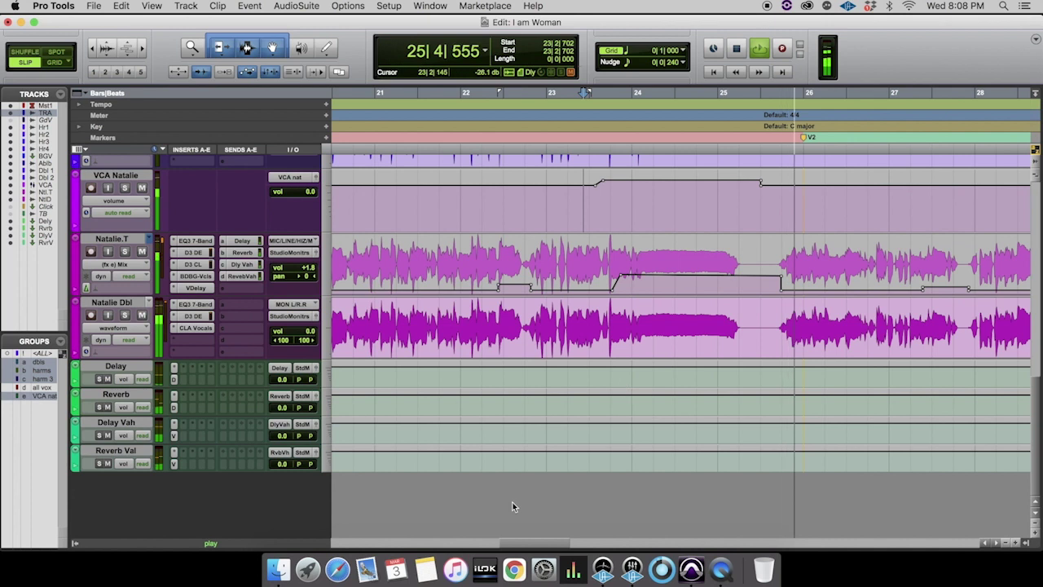
# Step: Raise the lead vocal's VDelay mix automation on phrase endings in the second verse, including 28|3|001–28|4|920
pyautogui.moveTo(540, 544); pyautogui.dragTo(577, 546)
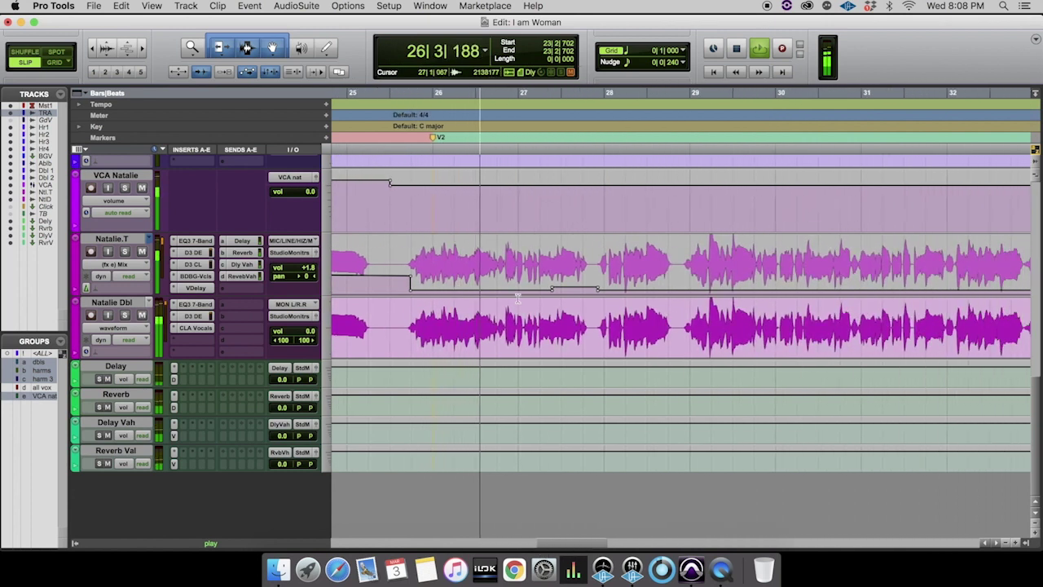
pyautogui.moveTo(482, 269); pyautogui.dragTo(500, 237)
pyautogui.moveTo(647, 269); pyautogui.dragTo(658, 237)
# Step: Raise the lead vocal VCA's volume automation to about +1.6 dB across most of bar 29 and play from 28|4|890
pyautogui.moveTo(557, 543); pyautogui.dragTo(597, 531)
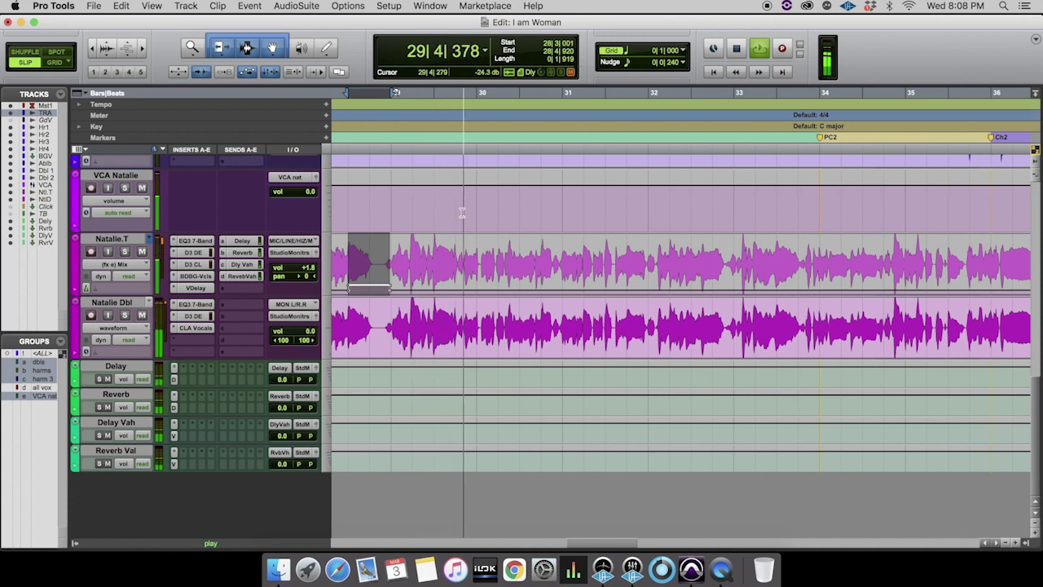
pyautogui.moveTo(468, 211); pyautogui.dragTo(392, 213)
pyautogui.moveTo(419, 178); pyautogui.dragTo(420, 180)
pyautogui.click(399, 295)
pyautogui.press('space')
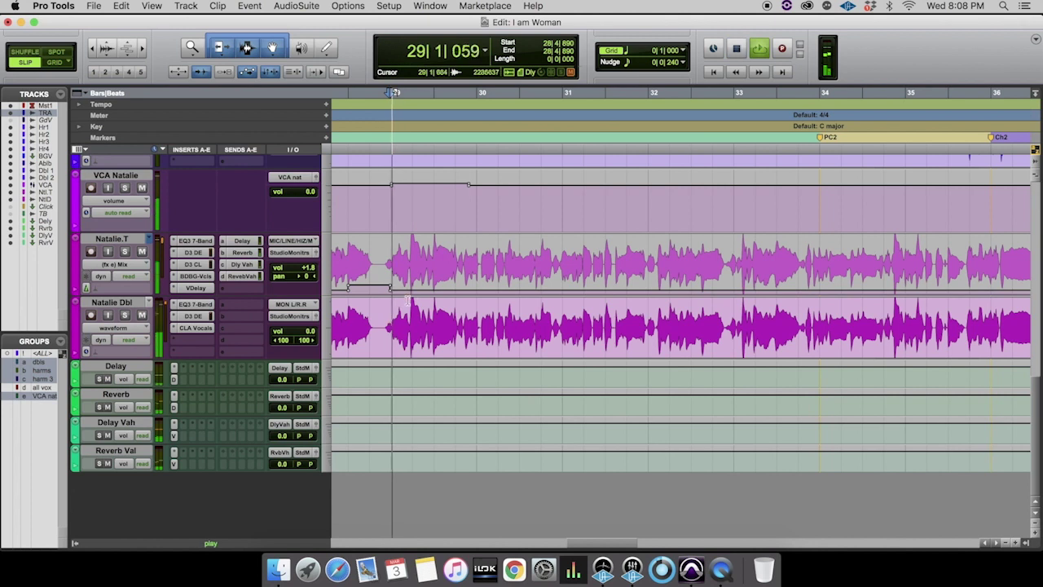
# Step: Raise the VDelay mix to 17.7% at 29|3|182–29|4|572, ramp it up over 31|3|779–32|1|473, raise it at 32|3|168–33|1|185, and audition
pyautogui.moveTo(437, 268); pyautogui.dragTo(462, 250)
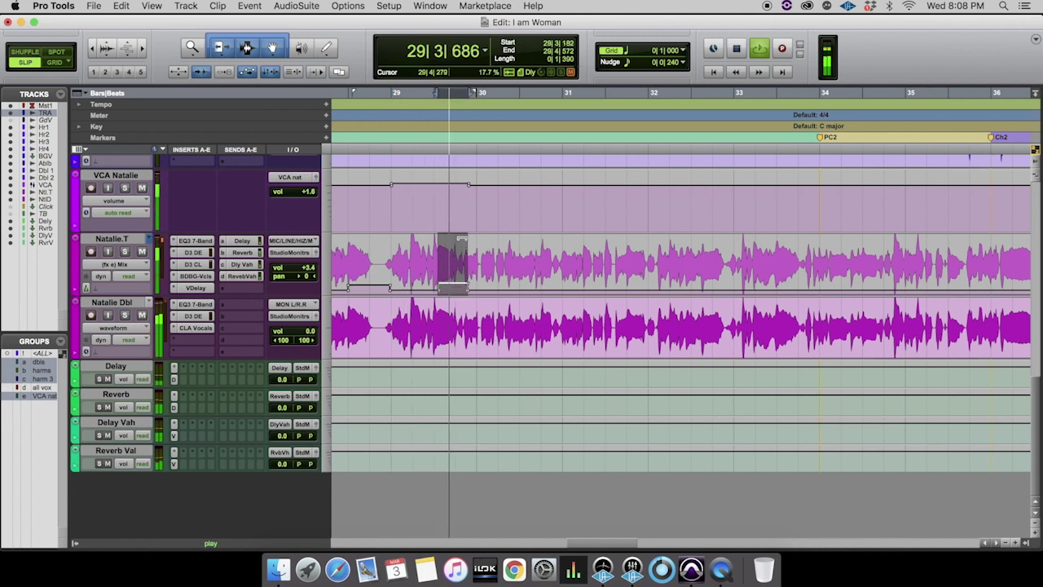
pyautogui.moveTo(622, 256); pyautogui.dragTo(658, 253)
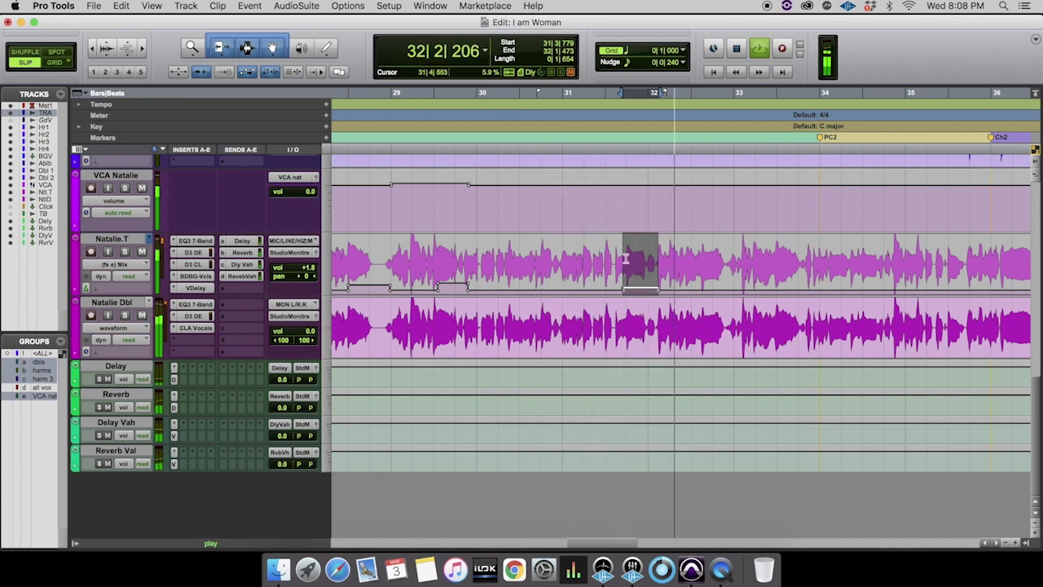
pyautogui.moveTo(659, 288); pyautogui.dragTo(723, 238)
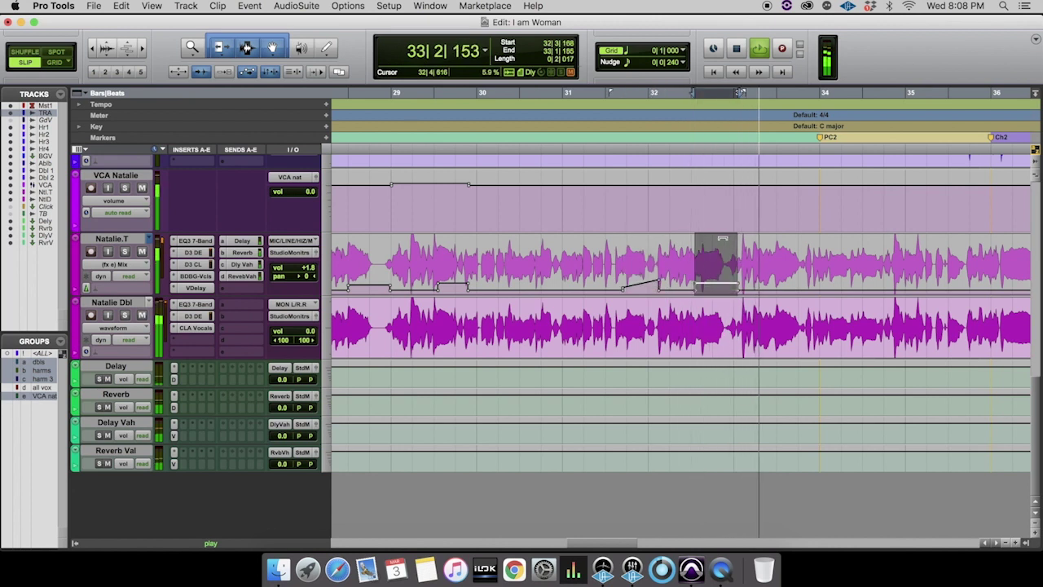
pyautogui.click(594, 314)
pyautogui.press('space')
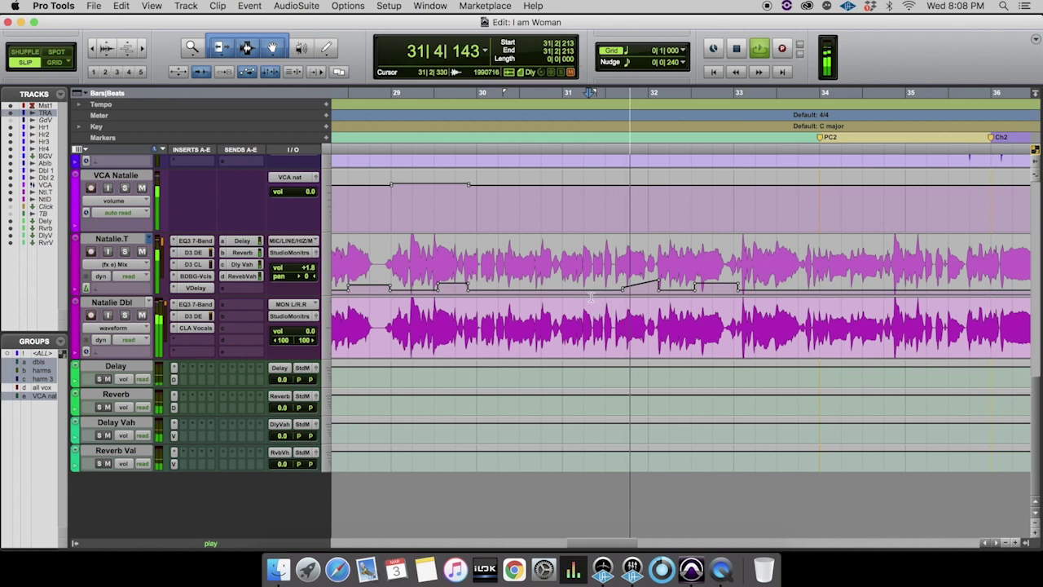
# Step: Raise the lead vocal's VDelay mix automation around the second chorus at 34|3|060–34|4|538, 36|1|581–36|3|891 and 37|1|028–37|3|896
pyautogui.moveTo(607, 546); pyautogui.dragTo(643, 547)
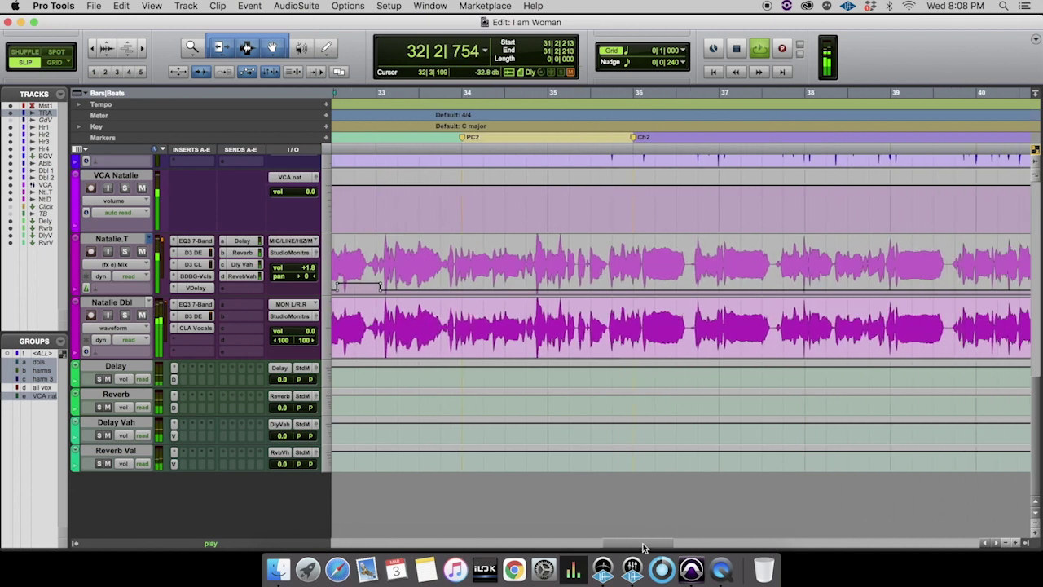
pyautogui.moveTo(646, 263); pyautogui.dragTo(677, 232)
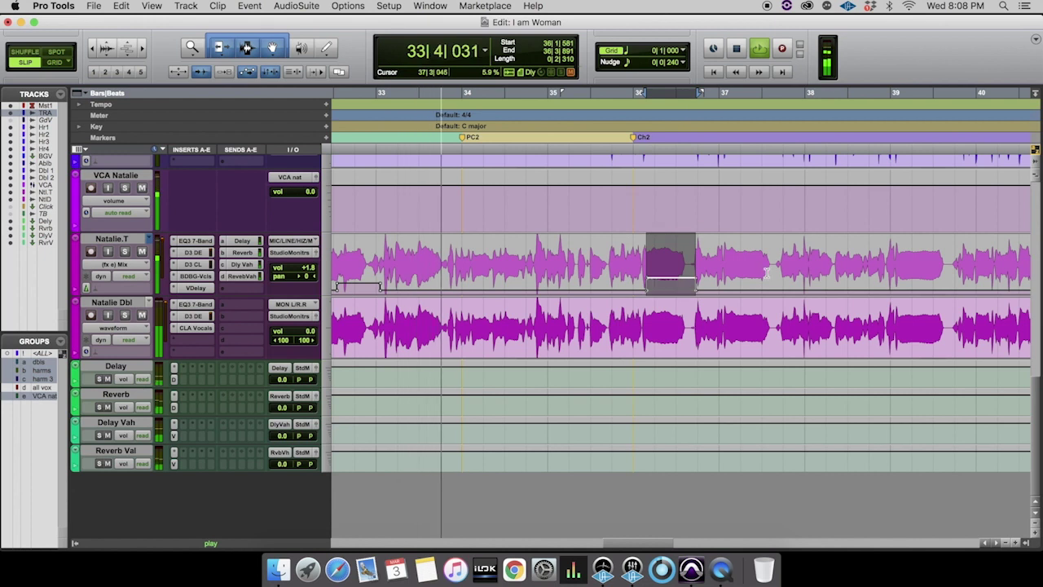
pyautogui.moveTo(506, 262); pyautogui.dragTo(537, 263)
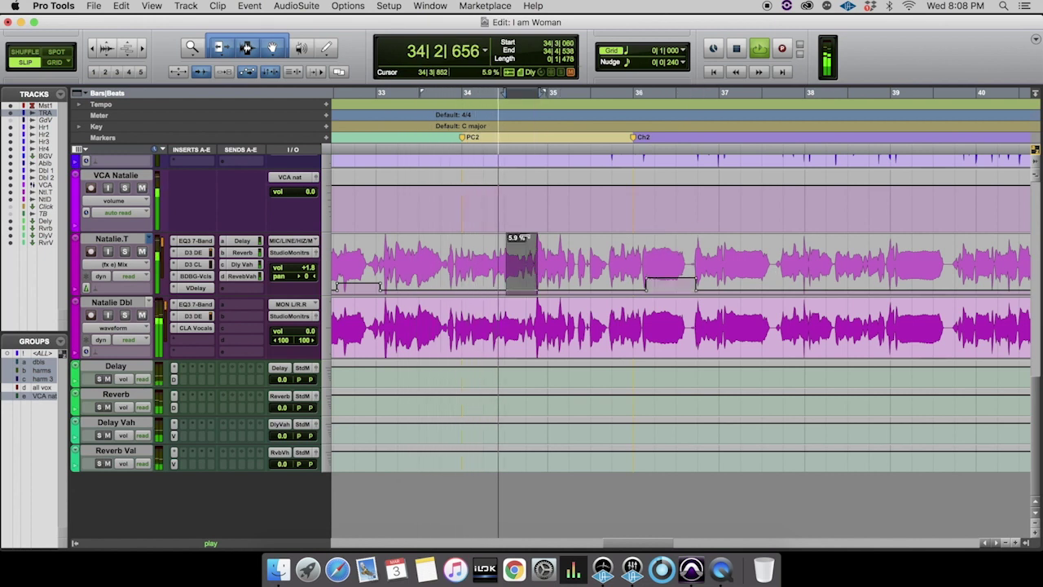
pyautogui.moveTo(727, 265); pyautogui.dragTo(776, 261)
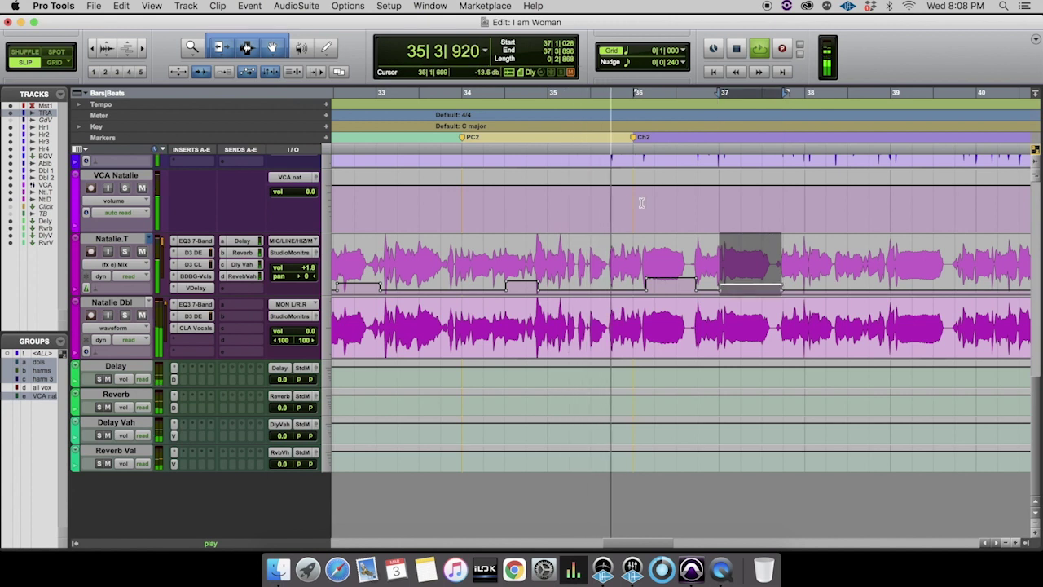
pyautogui.press('space')
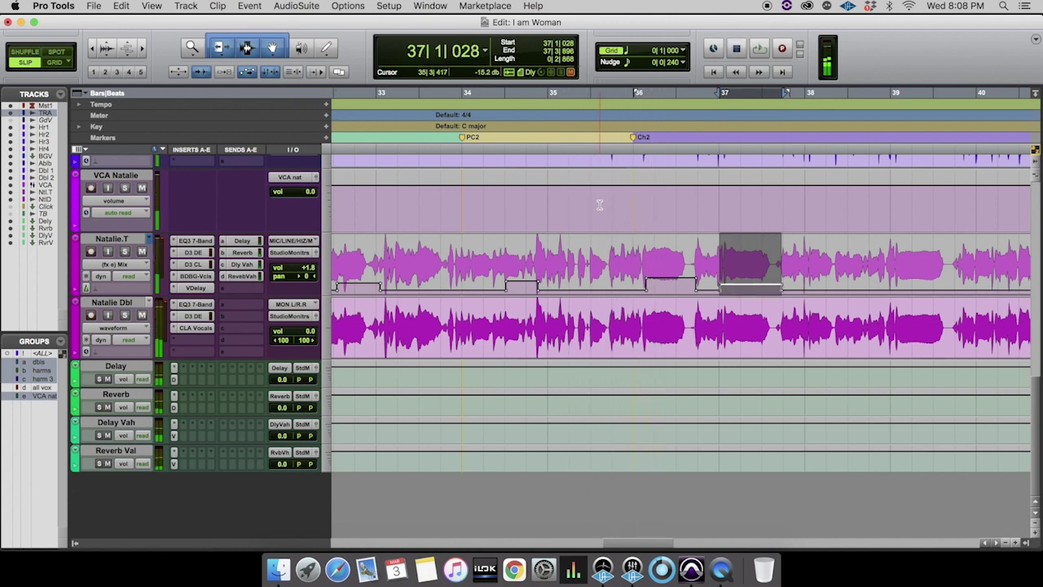
# Step: Raise the lead vocal VCA's volume to +4.1 dB over 35|3|388–36|3|833 with a ramped start, and play from 35|2|408
pyautogui.moveTo(604, 202); pyautogui.dragTo(694, 214)
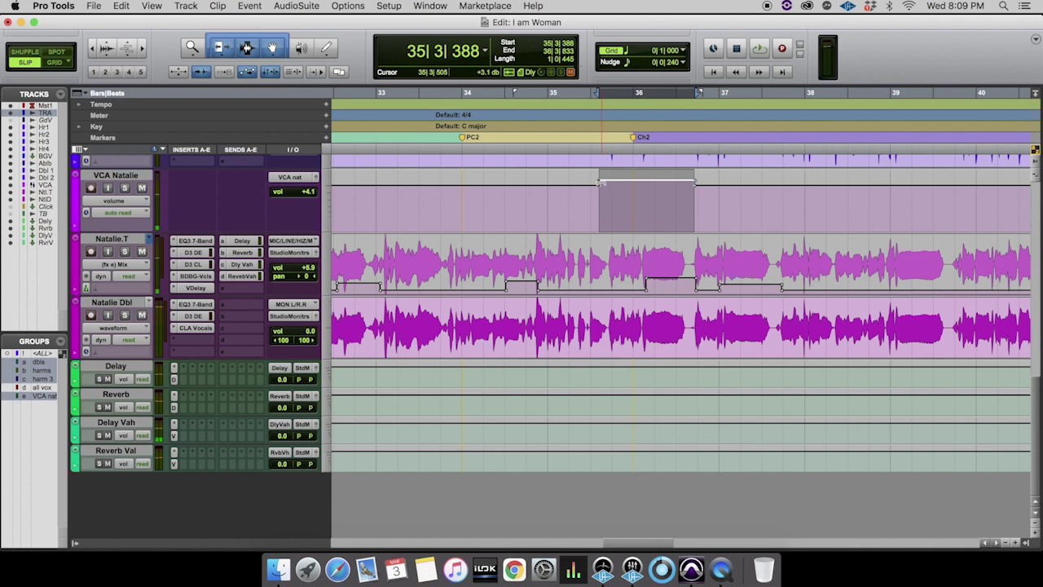
pyautogui.click(584, 202)
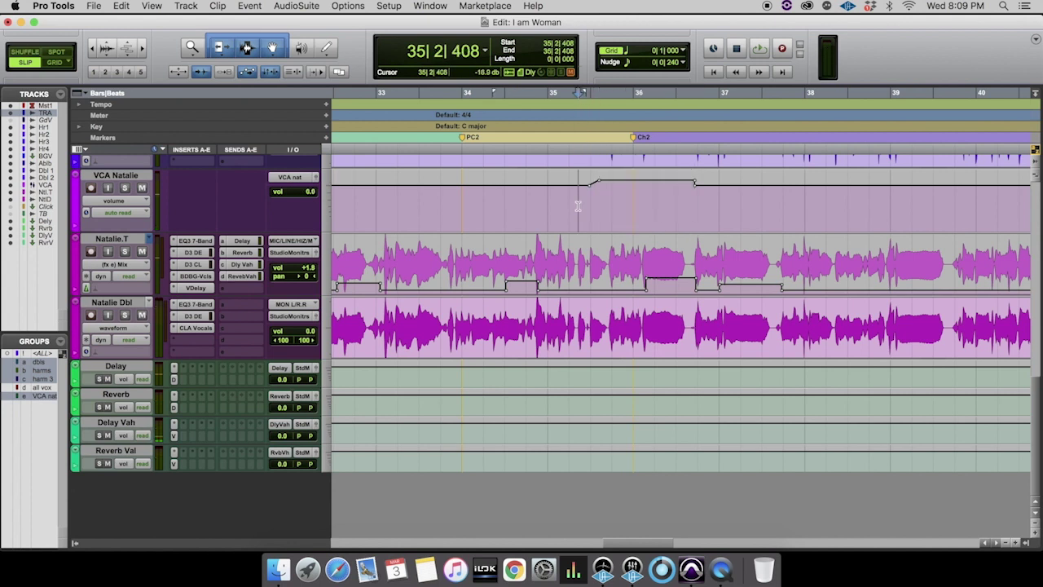
pyautogui.press('space')
# Step: Move the ramp's upper breakpoint later at about +4.2 dB and let the VCA volume settle at +3.0 dB after the section, auditioning the passage
pyautogui.moveTo(601, 182); pyautogui.dragTo(608, 178)
pyautogui.press('space')
pyautogui.click(599, 201)
pyautogui.press('space')
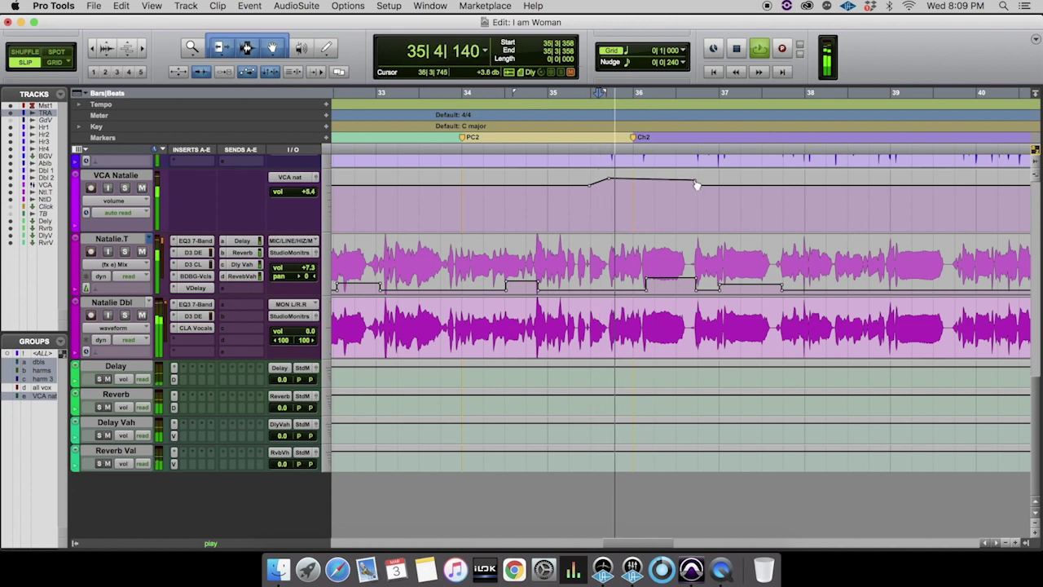
pyautogui.moveTo(609, 180); pyautogui.dragTo(610, 184)
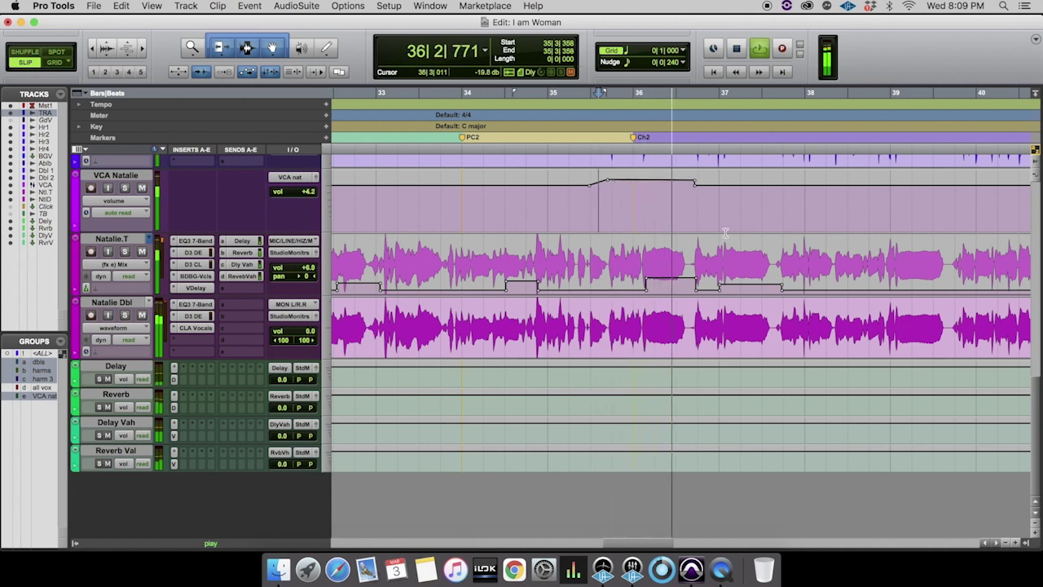
pyautogui.moveTo(697, 186); pyautogui.dragTo(710, 181)
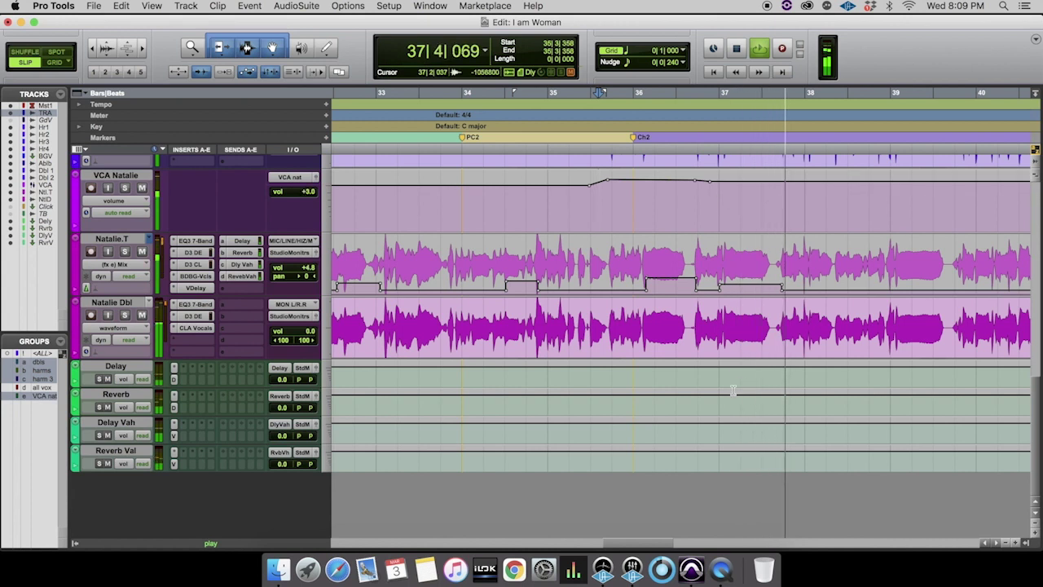
# Step: Raise the lead vocal's VDelay mix automation over 39|1|654–39|4|122 and 38|1|444–38|2|716
pyautogui.moveTo(660, 545); pyautogui.dragTo(692, 531)
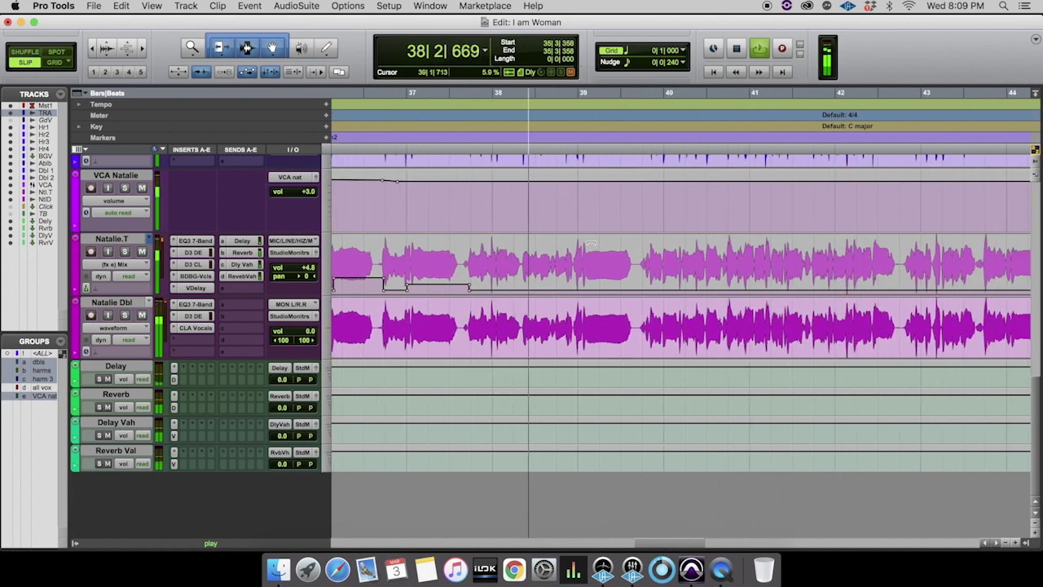
pyautogui.moveTo(593, 265); pyautogui.dragTo(632, 233)
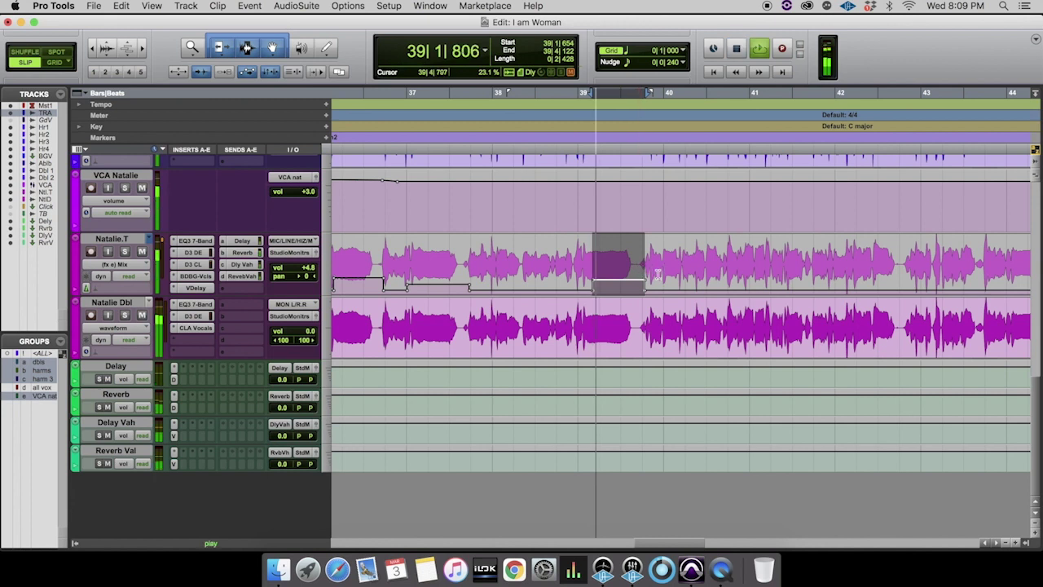
pyautogui.click(636, 303)
pyautogui.press('space')
pyautogui.moveTo(501, 265); pyautogui.dragTo(518, 267)
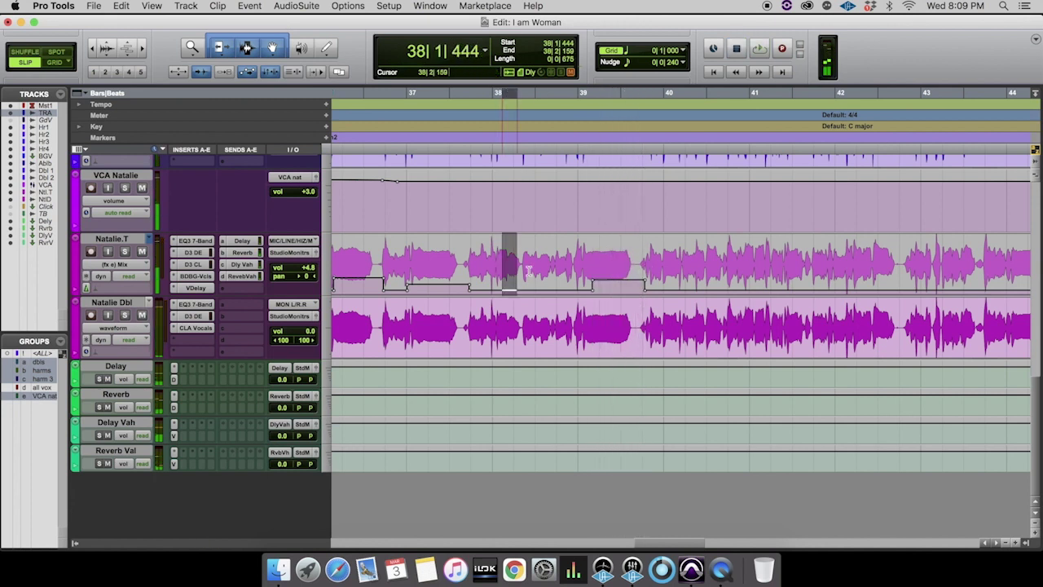
# Step: Play the first chorus from 16|1|513 and raise the lead vocal's VDelay mix over 17|2|057–17|3|858
pyautogui.moveTo(687, 544); pyautogui.dragTo(507, 515)
pyautogui.press('r')
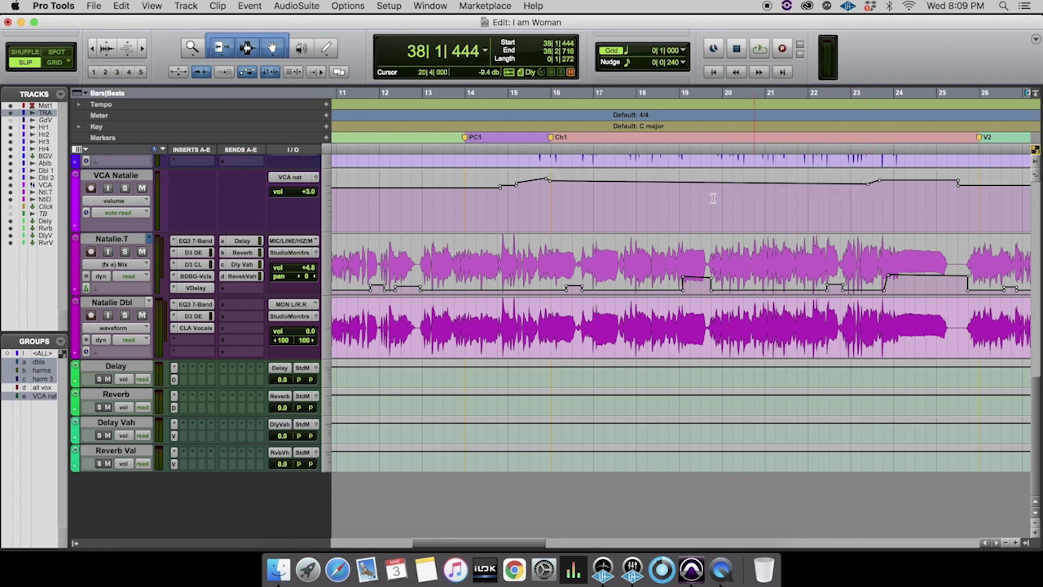
pyautogui.press('space')
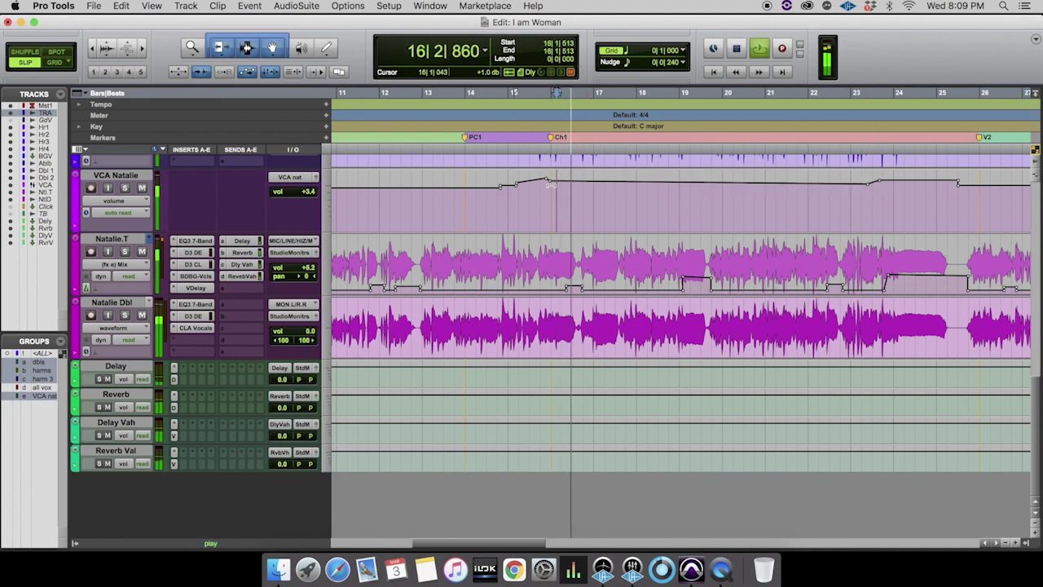
pyautogui.moveTo(604, 272); pyautogui.dragTo(623, 248)
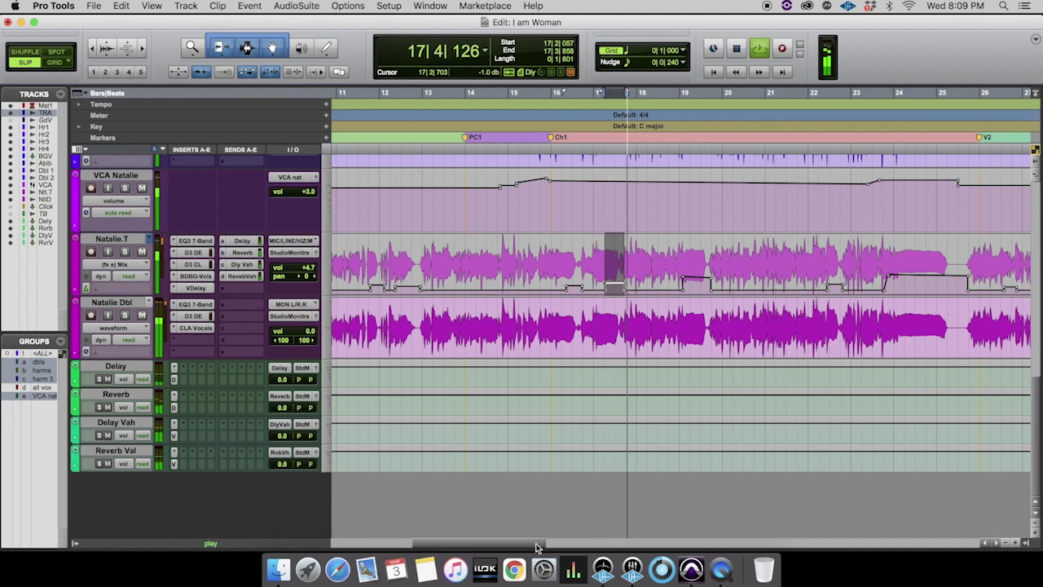
# Step: Raise the lead vocal's VDelay mix over 42|2|618–42|4|518 and, more strongly, over 43|4|787–46|4|068
pyautogui.moveTo(540, 545); pyautogui.dragTo(597, 545)
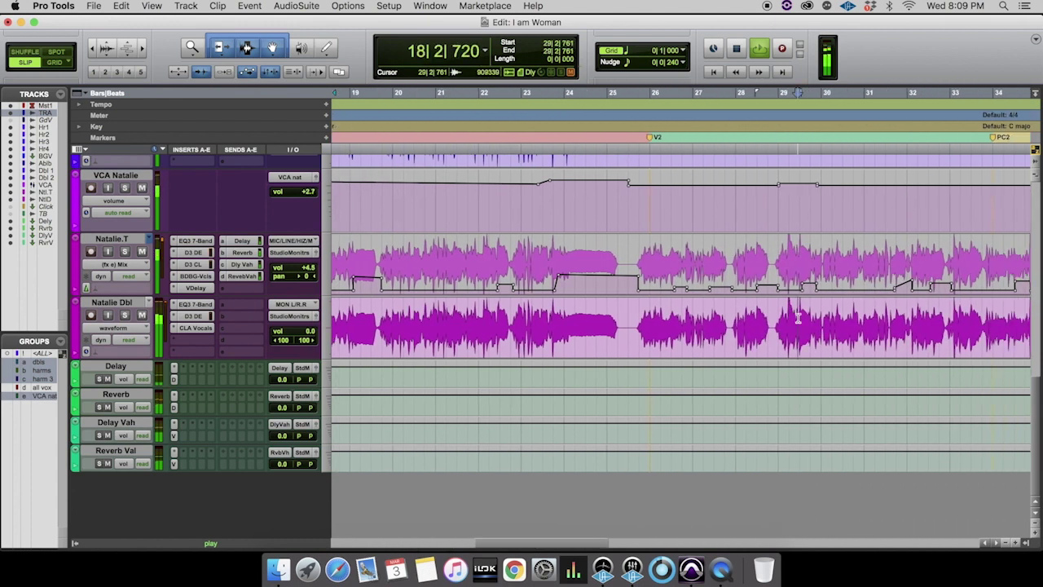
pyautogui.moveTo(588, 546); pyautogui.dragTo(707, 544)
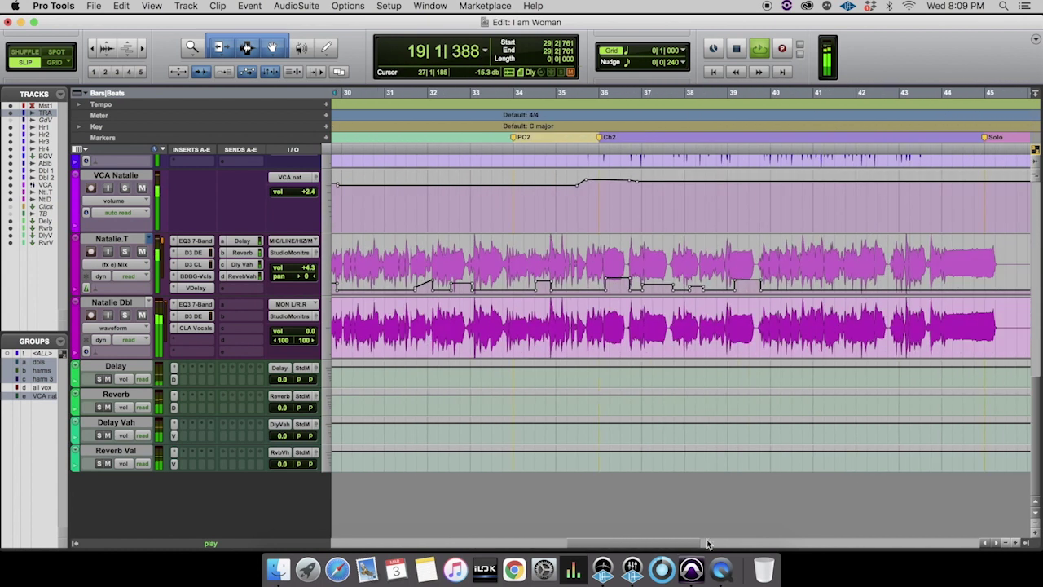
pyautogui.moveTo(875, 261); pyautogui.dragTo(893, 261)
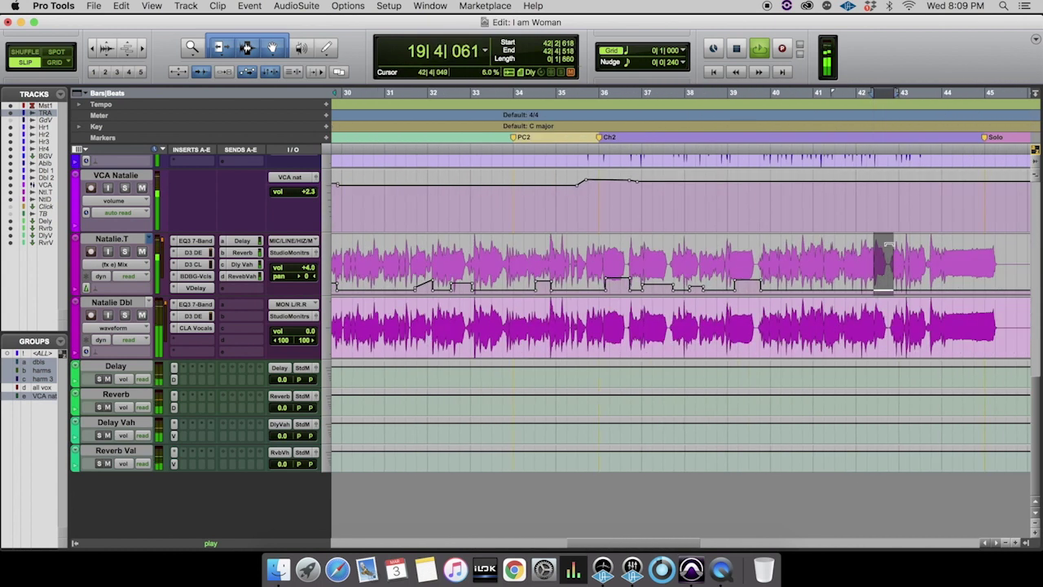
pyautogui.moveTo(692, 540); pyautogui.dragTo(756, 542)
pyautogui.moveTo(627, 264); pyautogui.dragTo(747, 273)
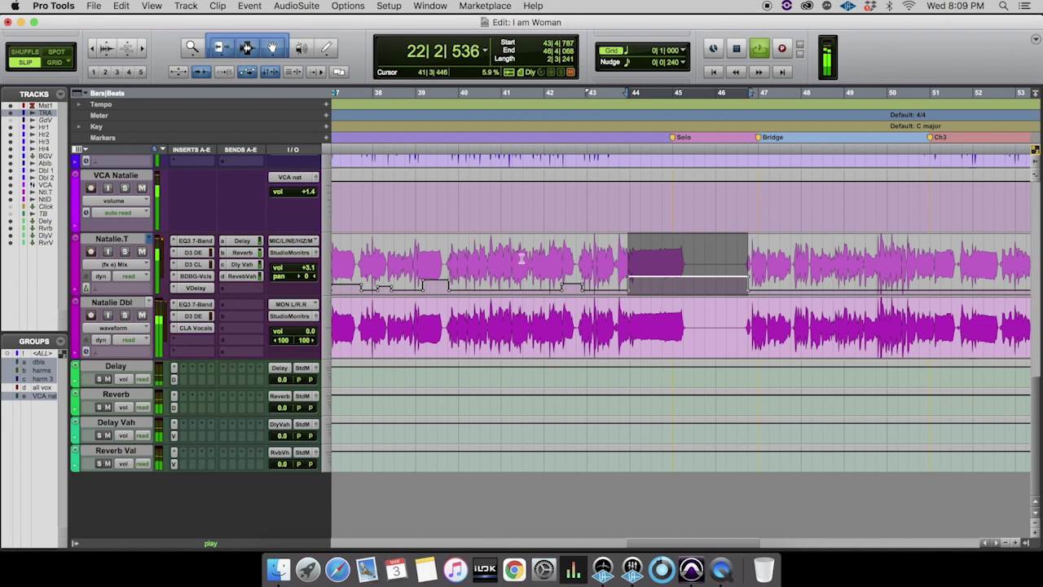
# Step: Audition the end of the second chorus from 42|3|128
pyautogui.click(544, 323)
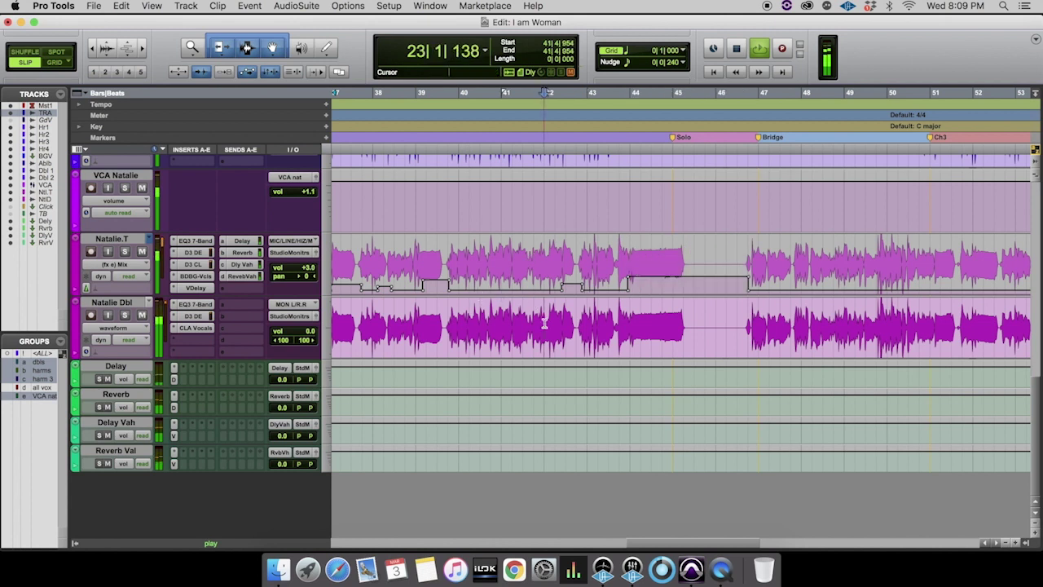
pyautogui.moveTo(685, 539); pyautogui.dragTo(540, 528)
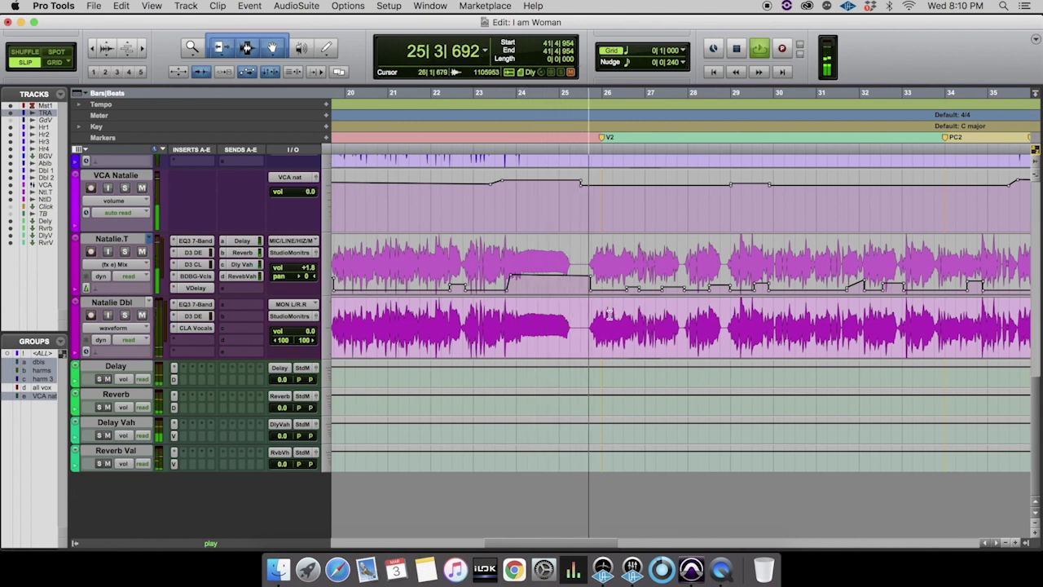
pyautogui.click(615, 311)
pyautogui.moveTo(594, 543); pyautogui.dragTo(693, 544)
pyautogui.press('space')
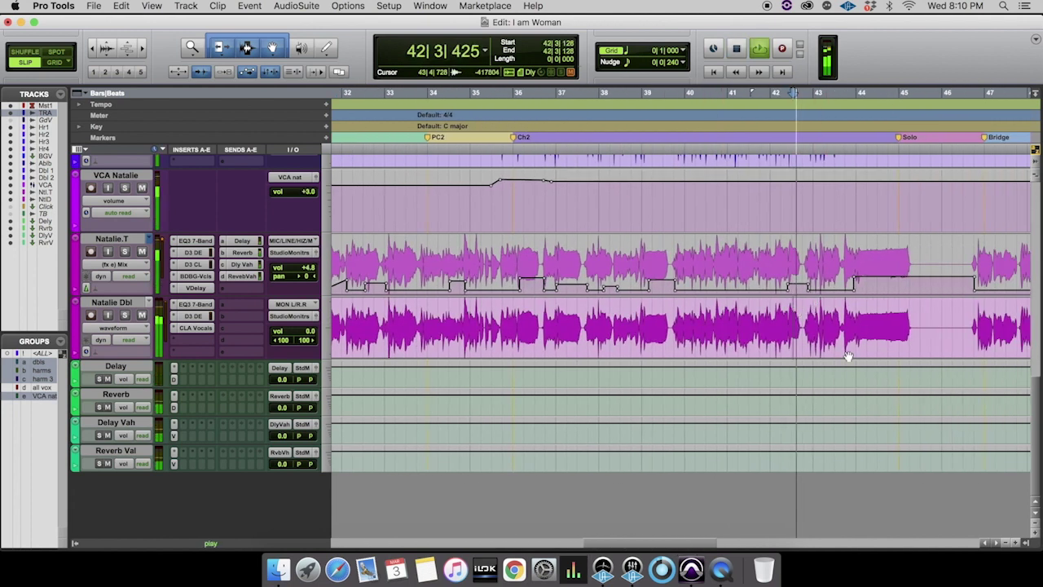
# Step: Reshape the VDelay mix rise around bar 44 into a ramp with a higher peak that slopes down toward the Bridge
pyautogui.moveTo(671, 544); pyautogui.dragTo(710, 535)
pyautogui.press('t')
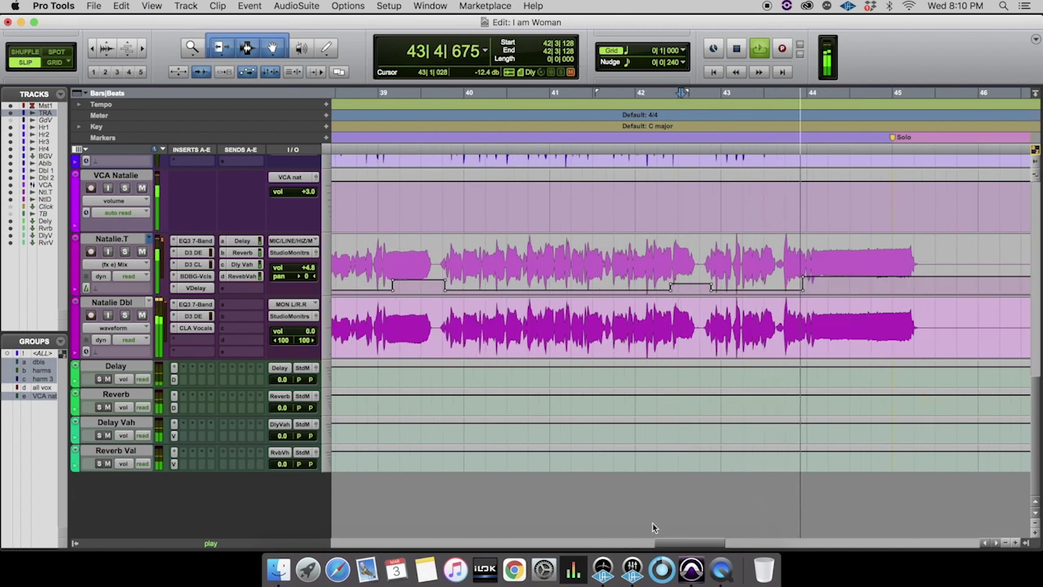
pyautogui.moveTo(822, 277); pyautogui.dragTo(823, 266)
pyautogui.moveTo(699, 548); pyautogui.dragTo(748, 543)
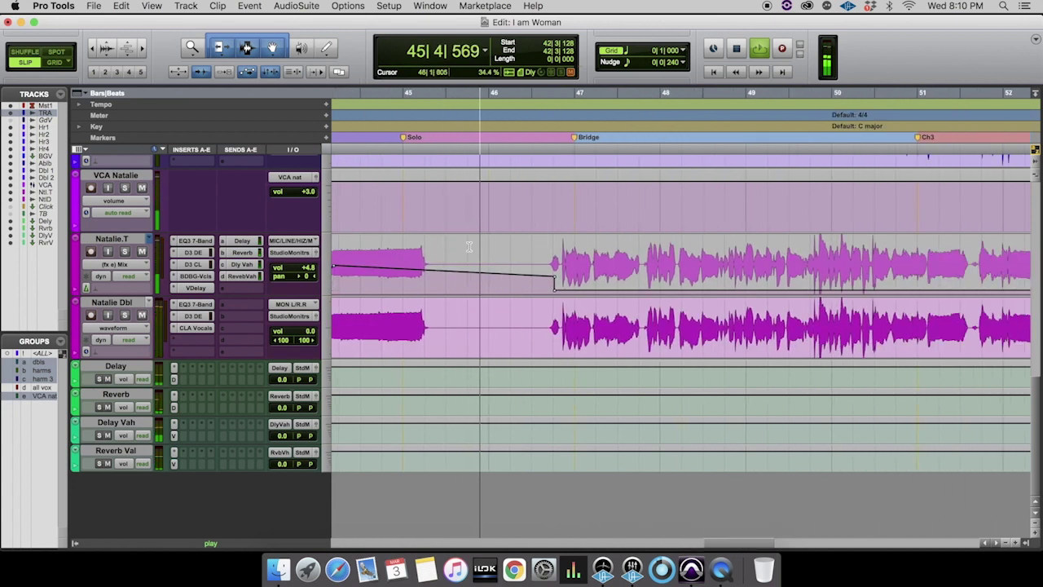
pyautogui.moveTo(722, 543); pyautogui.dragTo(703, 543)
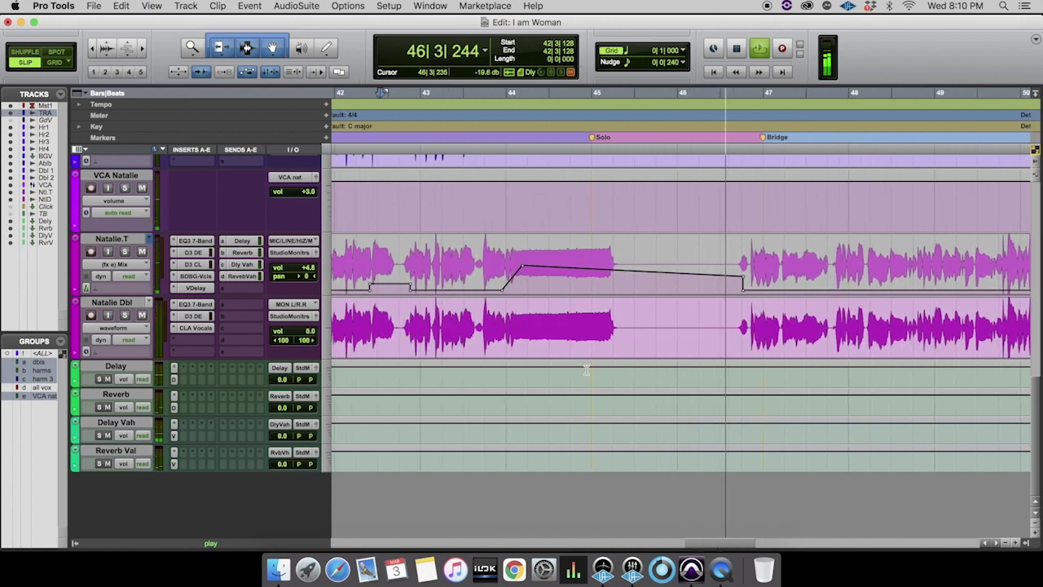
# Step: Raise the lead vocal VCA's volume to +5.5 dB over 43|3|280–45|4|885 and play from 42|4|342
pyautogui.press('space')
pyautogui.moveTo(469, 217); pyautogui.dragTo(677, 223)
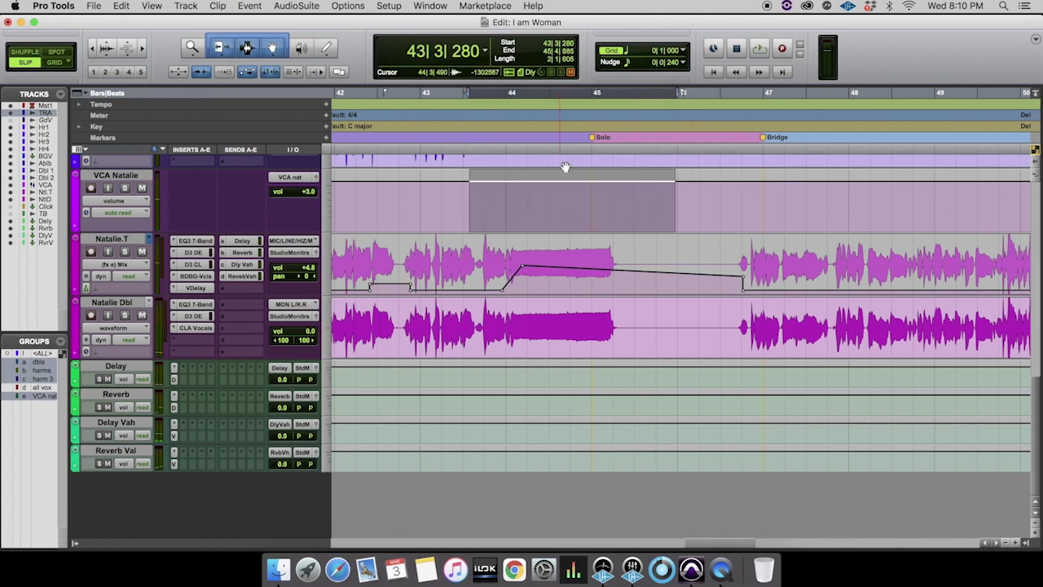
pyautogui.click(411, 319)
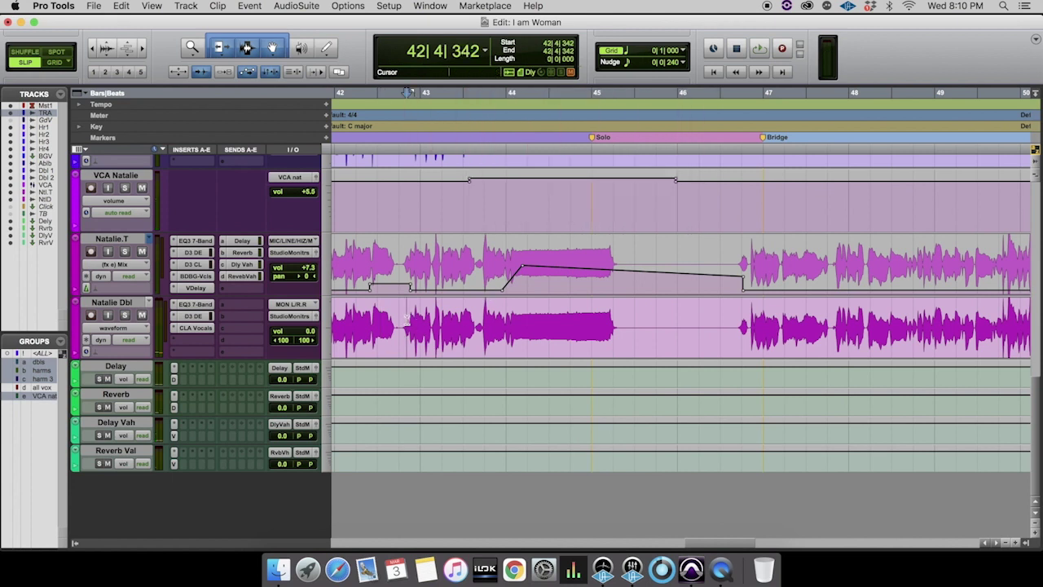
pyautogui.press('space')
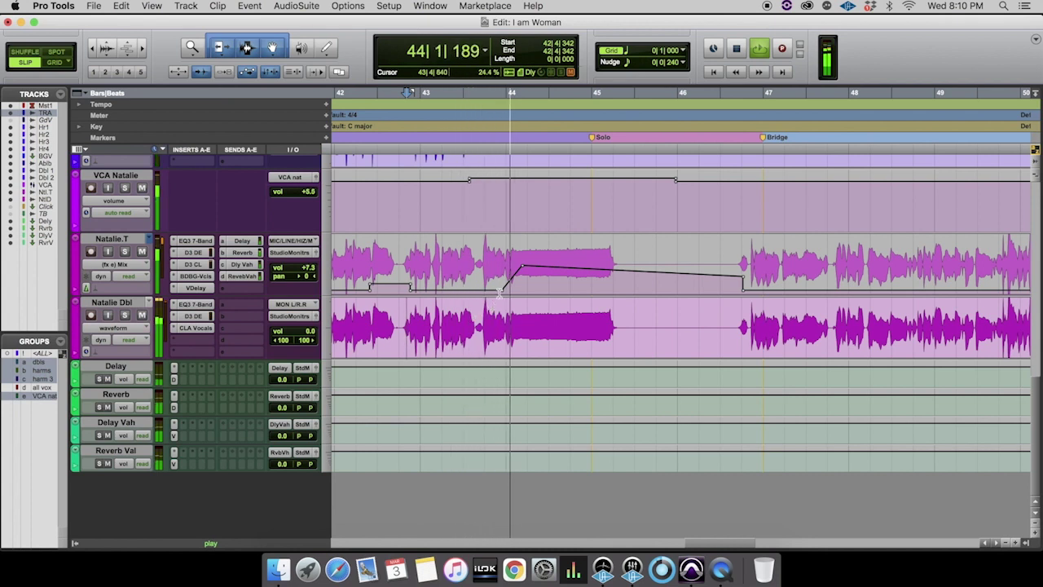
# Step: Soften the VDelay mix ramp by moving its peak after bar 44 later and raising its end point before the Bridge, auditioning from 43|3|691
pyautogui.moveTo(522, 266); pyautogui.dragTo(517, 269)
pyautogui.moveTo(743, 277); pyautogui.dragTo(739, 270)
pyautogui.moveTo(518, 269); pyautogui.dragTo(531, 266)
pyautogui.press('space')
pyautogui.press('space')
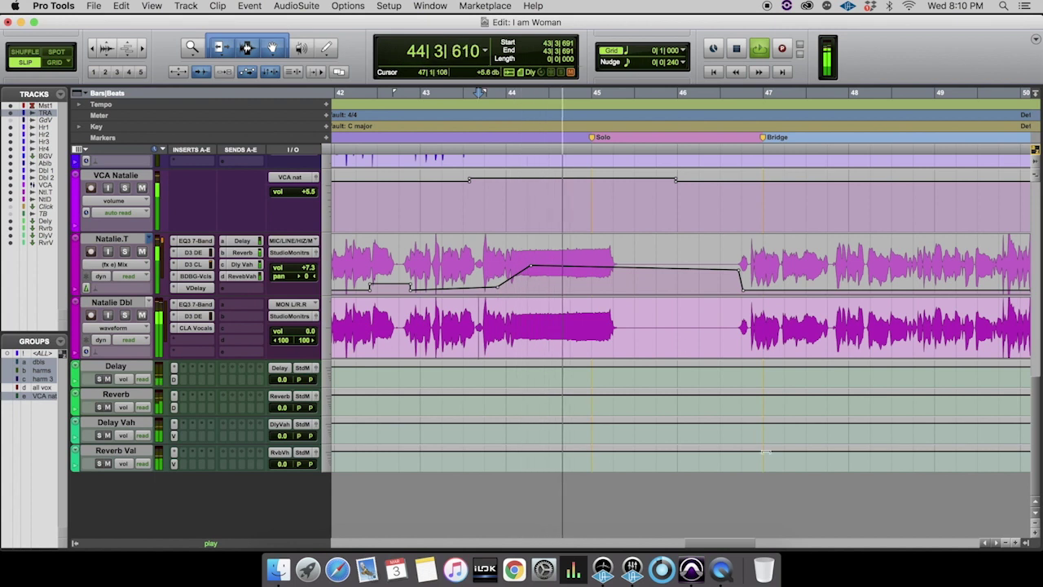
# Step: Raise the lead vocal's VDelay mix over 47|3|240–47|4|454 in the Bridge and 51|1|389–51|3|935 in the third chorus
pyautogui.moveTo(736, 542); pyautogui.dragTo(761, 544)
pyautogui.moveTo(551, 265); pyautogui.dragTo(566, 238)
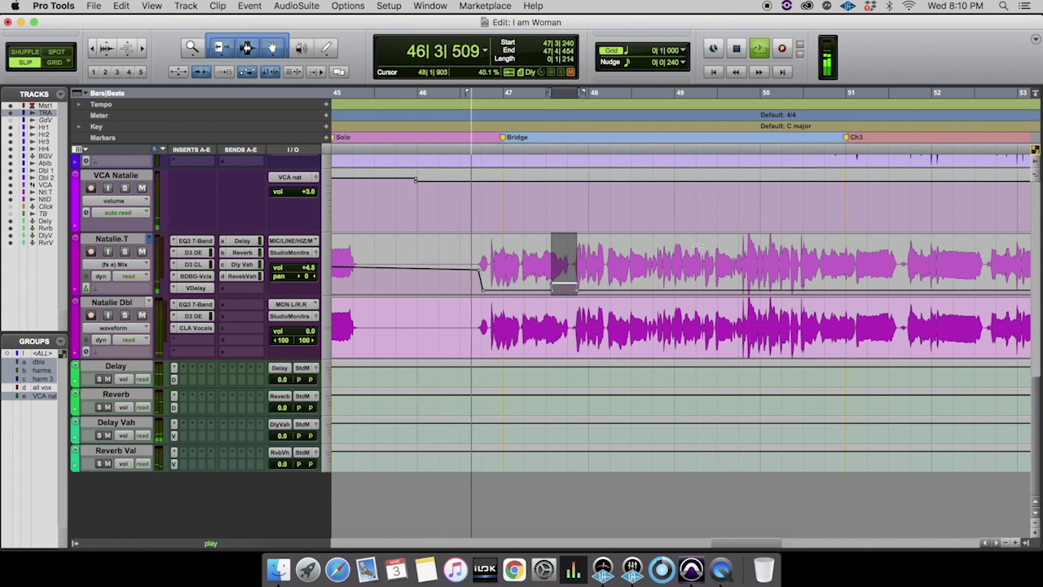
pyautogui.moveTo(854, 269); pyautogui.dragTo(909, 269)
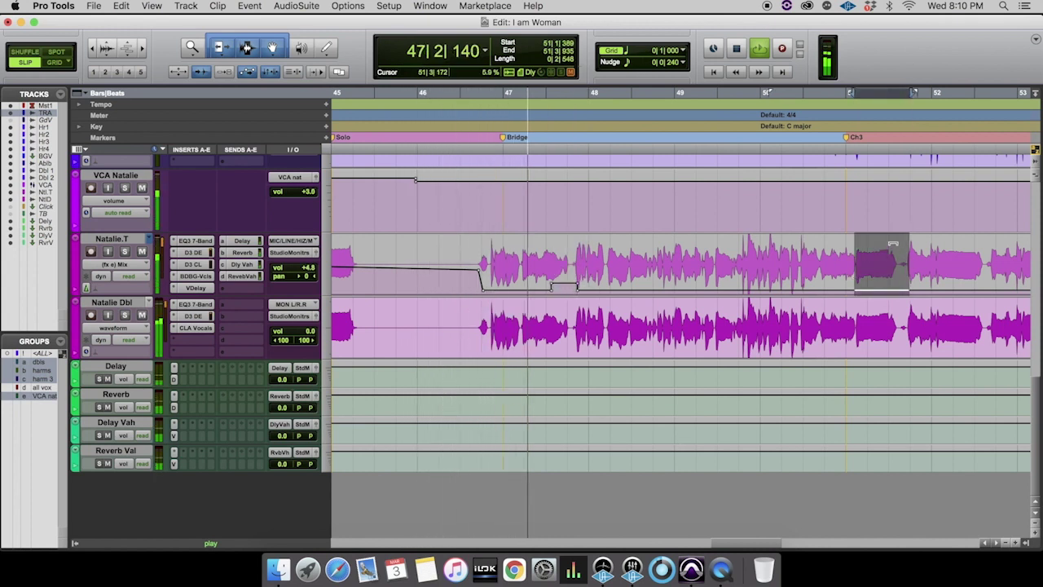
# Step: Raise the third chorus's VDelay mix over 52|1|306–52|3|764 and 54|1|287–54|4|077
pyautogui.moveTo(733, 546); pyautogui.dragTo(756, 536)
pyautogui.moveTo(763, 263); pyautogui.dragTo(815, 256)
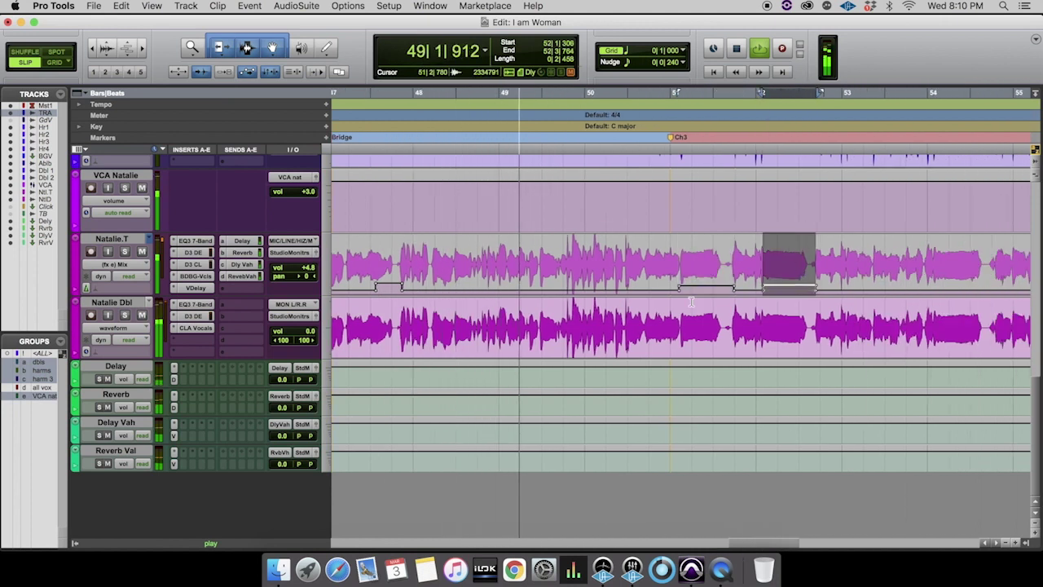
pyautogui.moveTo(767, 546); pyautogui.dragTo(797, 544)
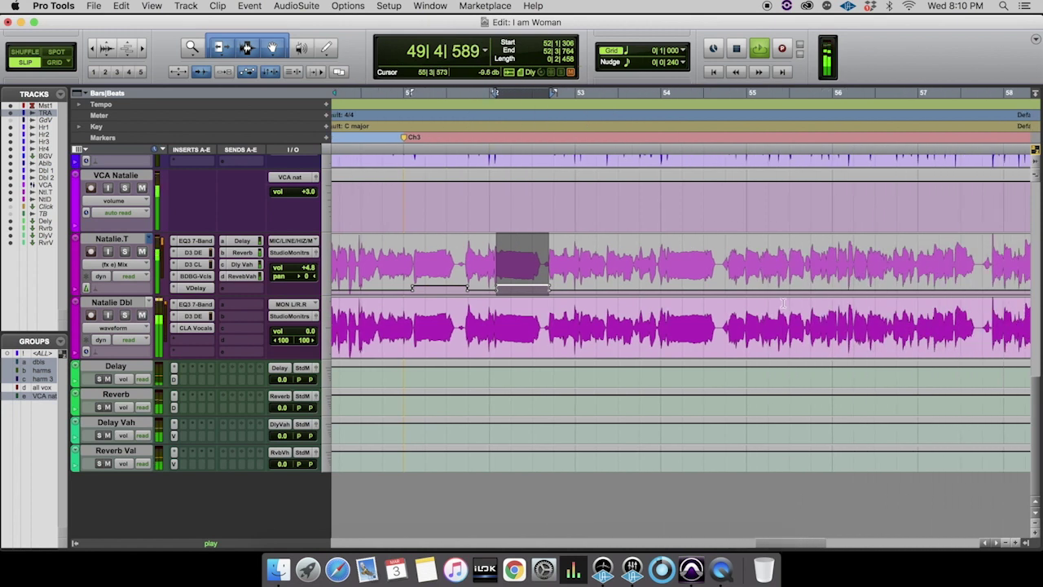
pyautogui.moveTo(668, 262); pyautogui.dragTo(726, 262)
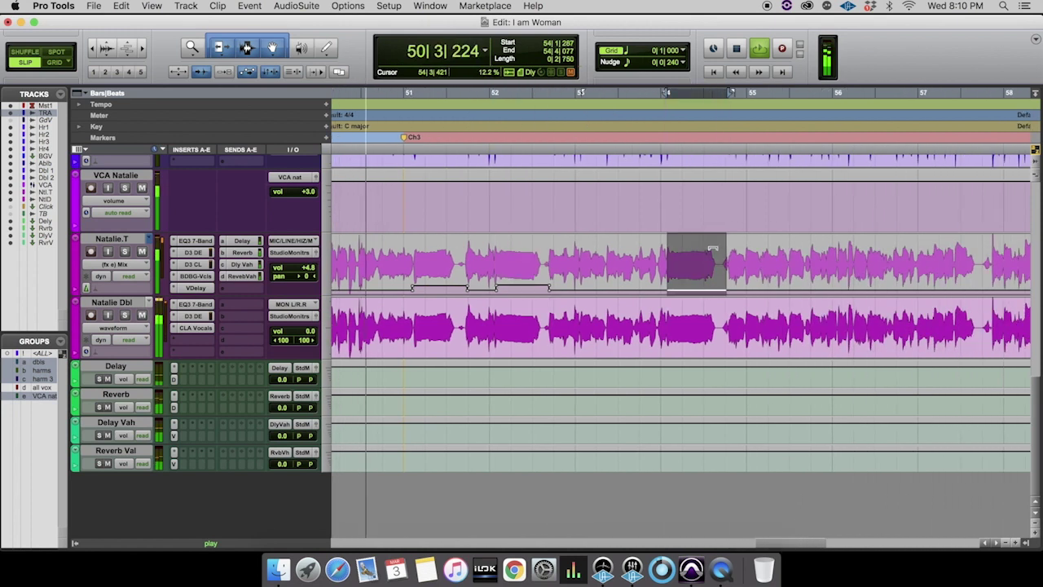
# Step: Check the lead vocal's Reveb Vah send level and play the transition into the third chorus from 50|2|745
pyautogui.click(242, 276)
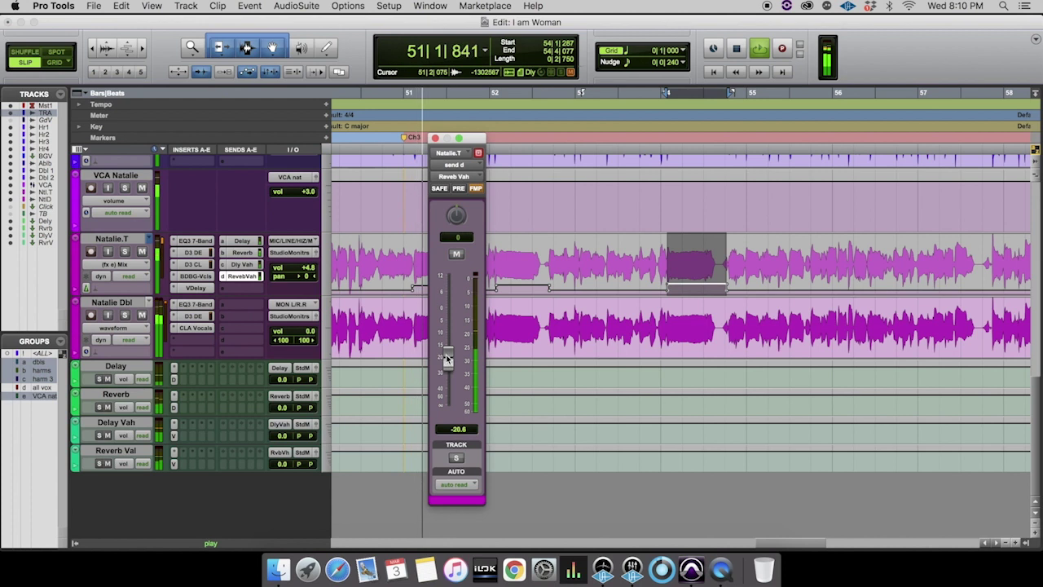
pyautogui.click(435, 139)
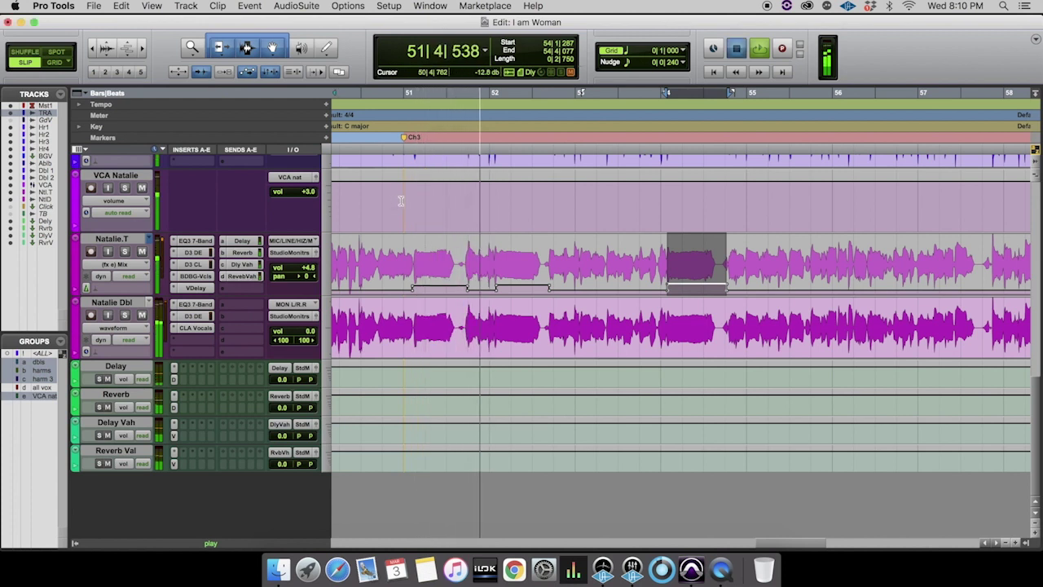
pyautogui.click(400, 201)
pyautogui.press('space')
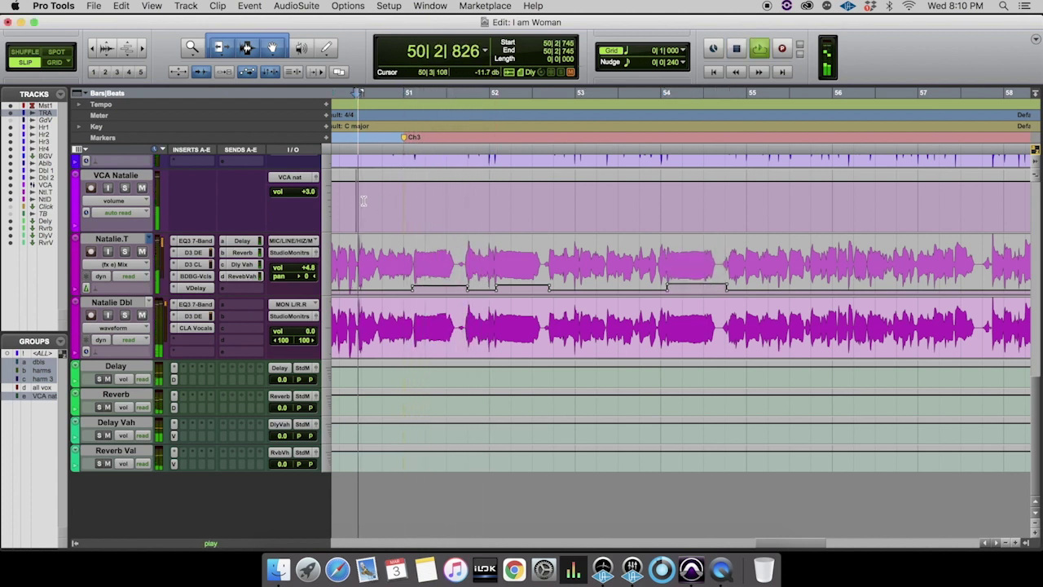
# Step: Raise the lead vocal VCA's volume going into the third chorus, let it ease down to +4.5 dB, and audition from 50|3|343
pyautogui.moveTo(377, 202); pyautogui.dragTo(453, 219)
pyautogui.moveTo(430, 180); pyautogui.dragTo(427, 174)
pyautogui.click(370, 217)
pyautogui.press('space')
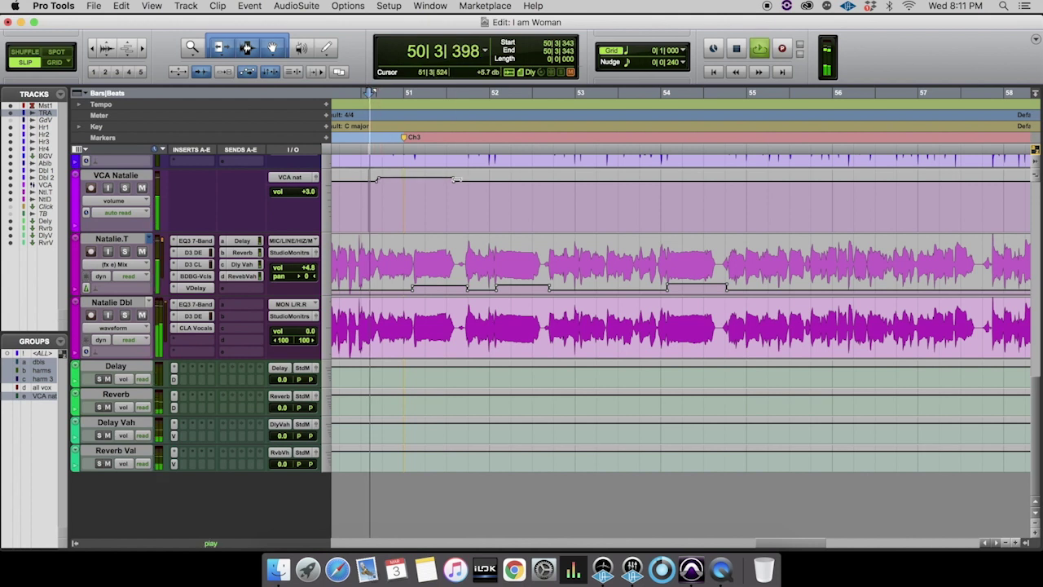
pyautogui.moveTo(454, 182); pyautogui.dragTo(477, 180)
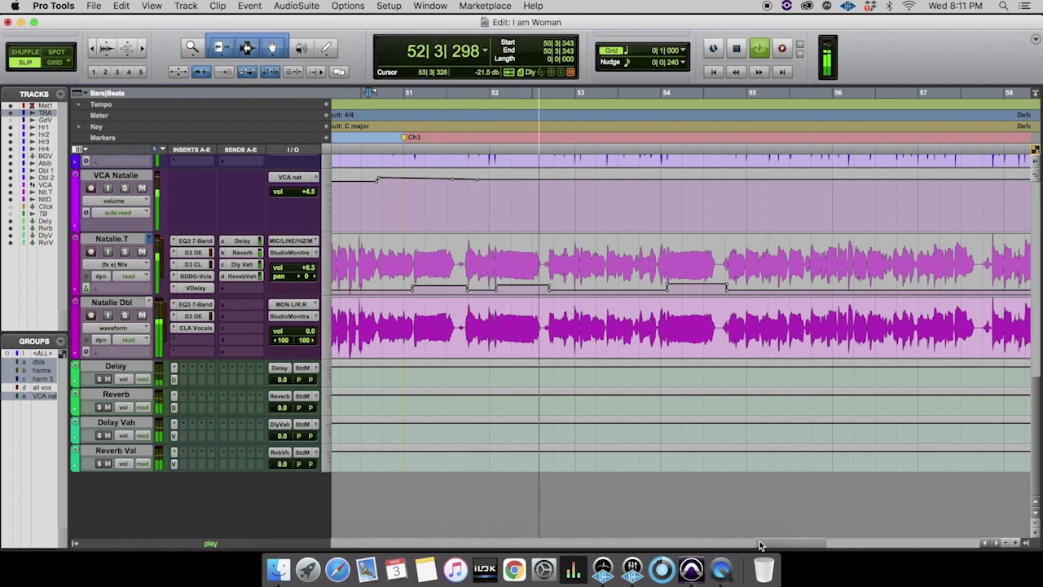
# Step: Raise the lead vocal's VDelay mix in the second half of bar 57's phrase and ramp it up over the held note leading into the Outro
pyautogui.hscroll(5, 762, 521)
pyautogui.moveTo(673, 264); pyautogui.dragTo(728, 264)
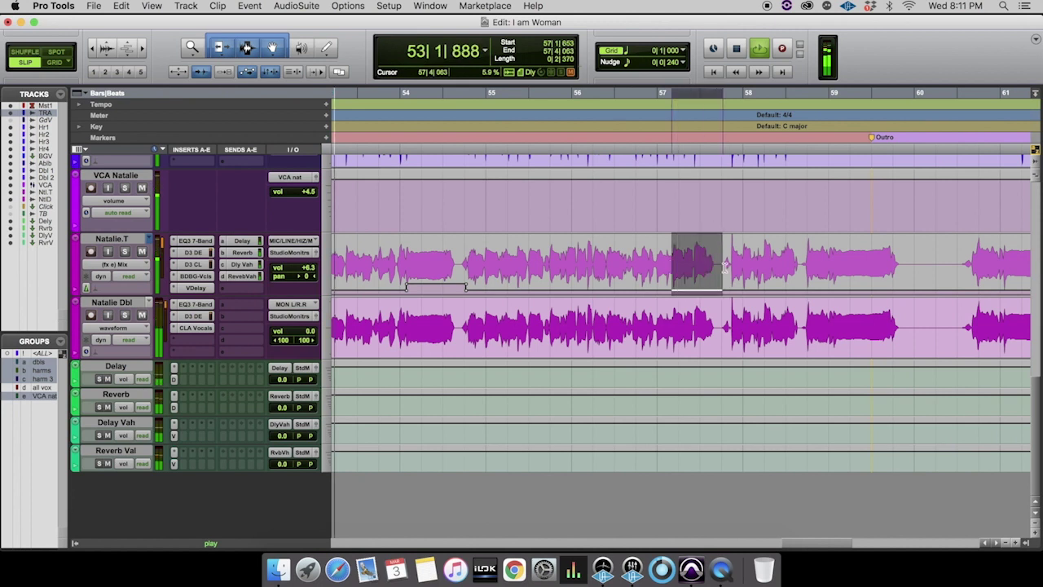
pyautogui.moveTo(814, 264); pyautogui.dragTo(947, 233)
pyautogui.moveTo(816, 286)
pyautogui.mouseDown()
pyautogui.moveTo(855, 286)
pyautogui.moveTo(819, 282)
pyautogui.mouseUp()
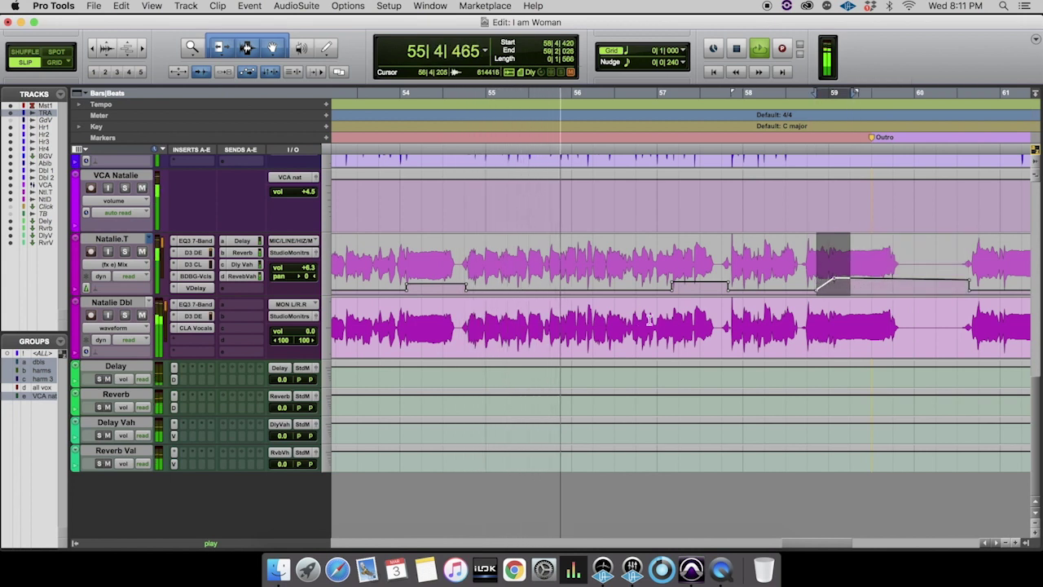
pyautogui.click(678, 333)
# Step: Raise the lead vocal's VDelay mix in the Outro over 61|2|153–62|3|577 and 63|1|800–64|3|499
pyautogui.moveTo(805, 543); pyautogui.dragTo(839, 542)
pyautogui.moveTo(687, 273); pyautogui.dragTo(791, 269)
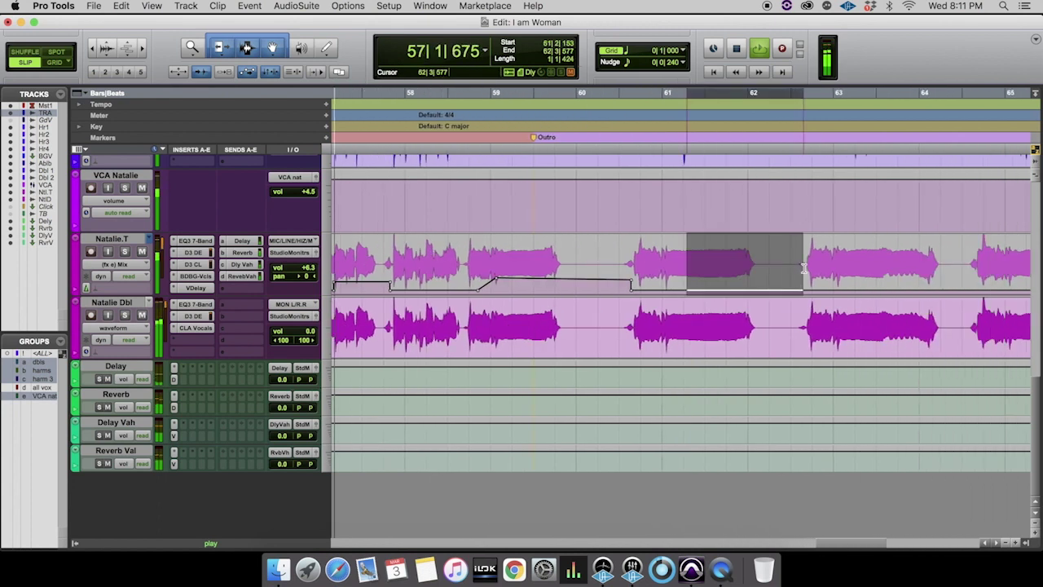
pyautogui.moveTo(974, 261); pyautogui.dragTo(850, 263)
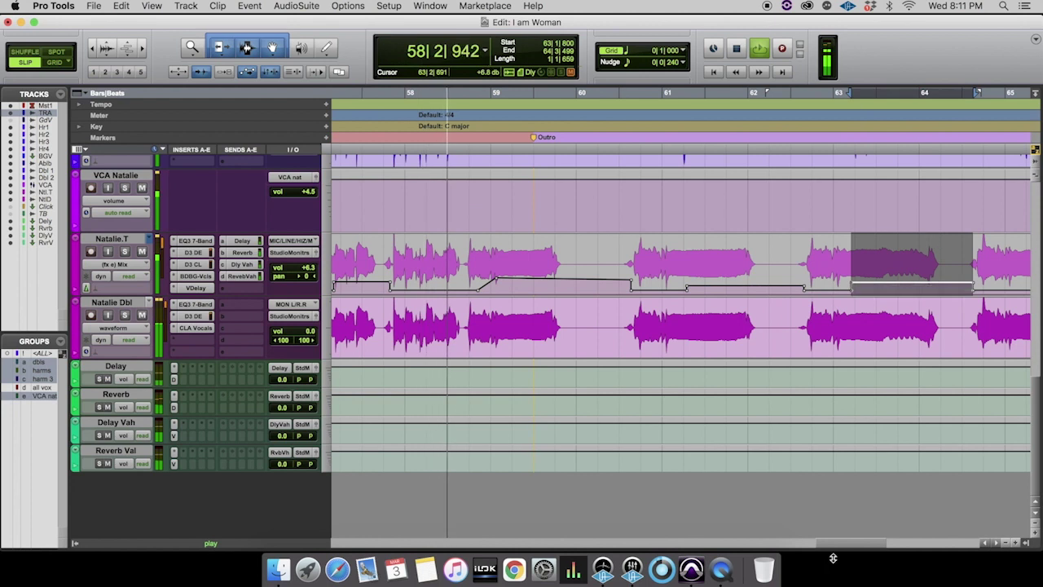
pyautogui.moveTo(863, 545); pyautogui.dragTo(851, 545)
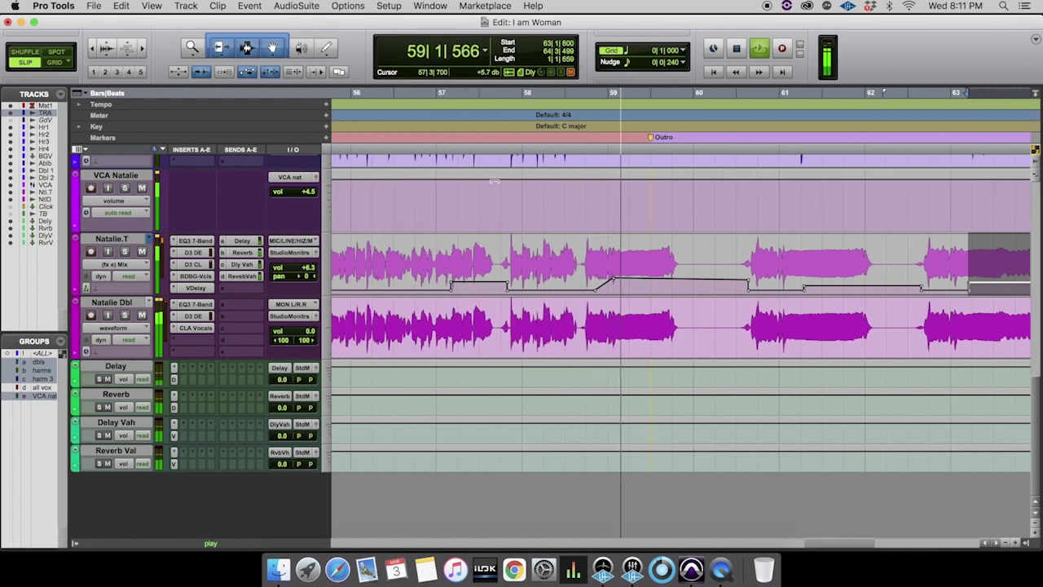
# Step: Raise the lead vocal VCA's volume with a short ramp just before bar 59 and audition from 58|3|617
pyautogui.moveTo(577, 201); pyautogui.dragTo(679, 204)
pyautogui.moveTo(880, 207); pyautogui.dragTo(619, 202)
pyautogui.click(578, 190)
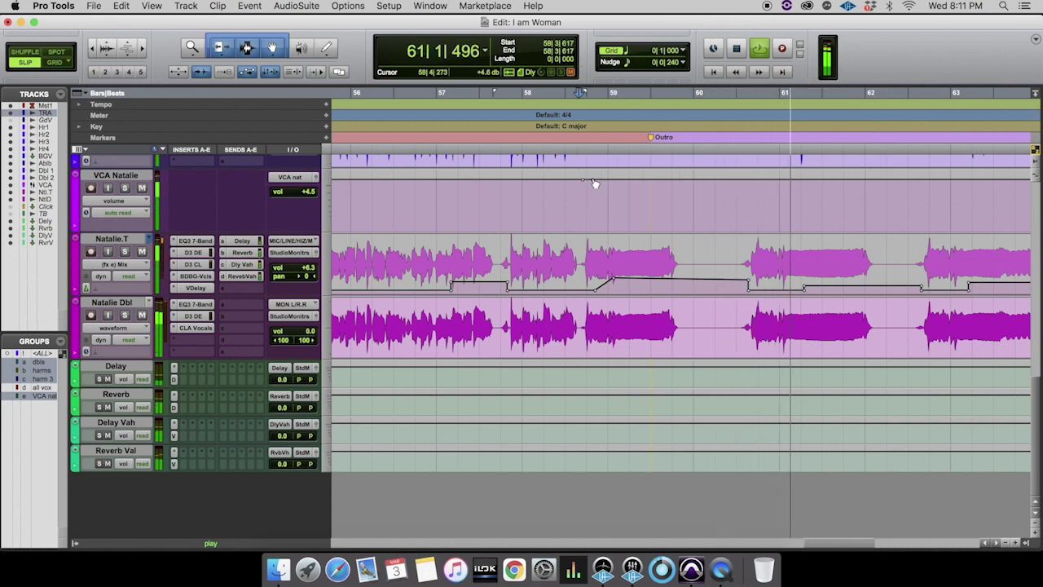
# Step: Raise the lead vocal's VDelay mix over the Outro's remaining phrases, drop it after the last one, and audition from 62|3|636
pyautogui.press('r')
pyautogui.moveTo(908, 269); pyautogui.dragTo(942, 245)
pyautogui.moveTo(807, 544); pyautogui.dragTo(849, 545)
pyautogui.moveTo(766, 263); pyautogui.dragTo(826, 233)
pyautogui.moveTo(855, 269); pyautogui.dragTo(399, 273)
pyautogui.moveTo(600, 262); pyautogui.dragTo(600, 255)
pyautogui.click(572, 288)
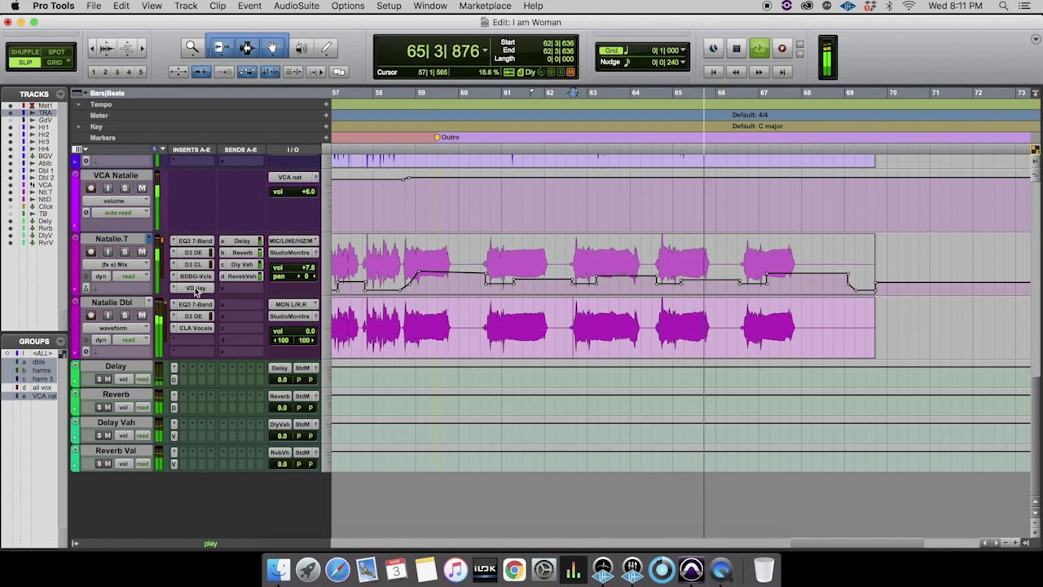
# Step: Lower the BGV BUSS volume to -1.6 dB through the Outro, from about bar 59 to bar 68, and audition from 58|4|067
pyautogui.scroll(5, 518, 275)
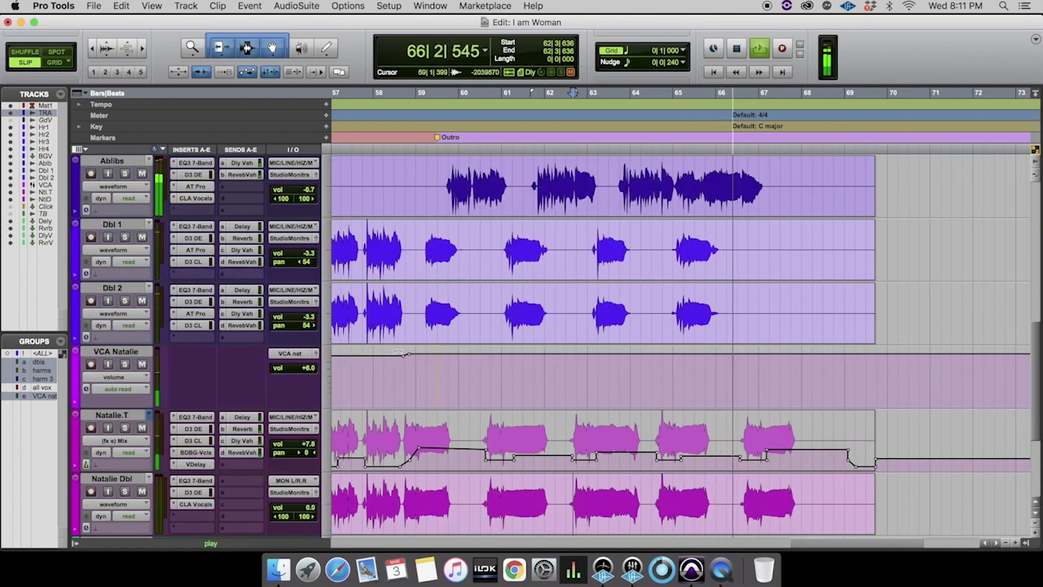
pyautogui.scroll(5, 411, 334)
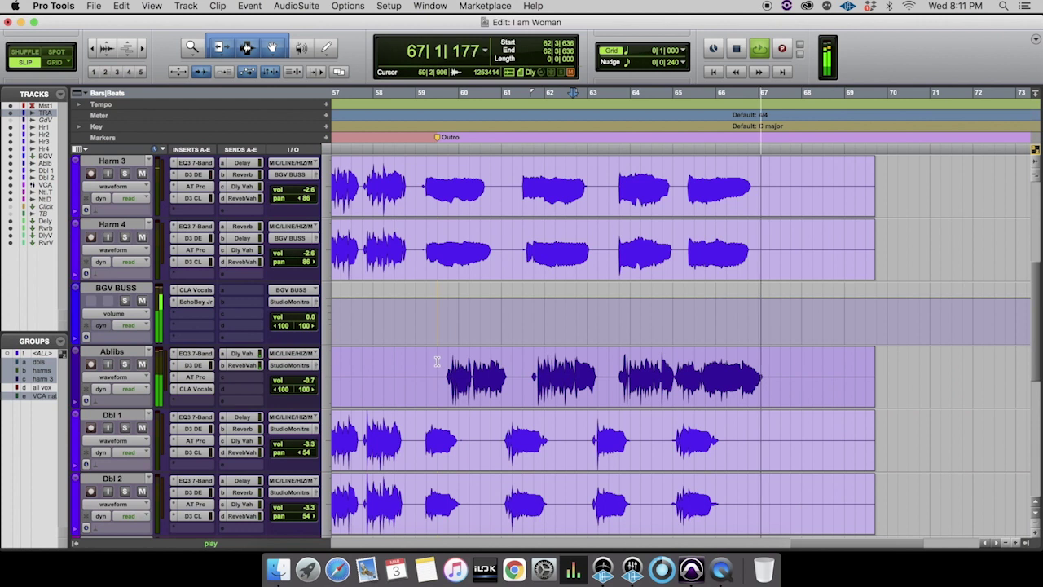
pyautogui.press('space')
pyautogui.moveTo(415, 316); pyautogui.dragTo(804, 323)
pyautogui.moveTo(718, 285); pyautogui.dragTo(717, 290)
pyautogui.click(406, 328)
pyautogui.press('space')
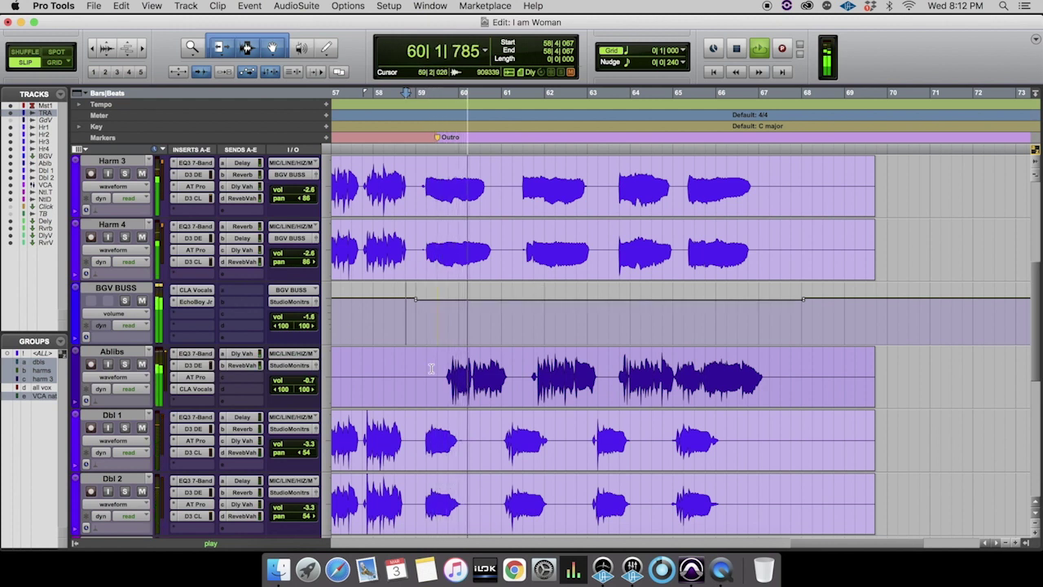
# Step: Raise the output, reverb and pitch levels in the Ablibs track's CLA Vocals plug-in
pyautogui.click(197, 388)
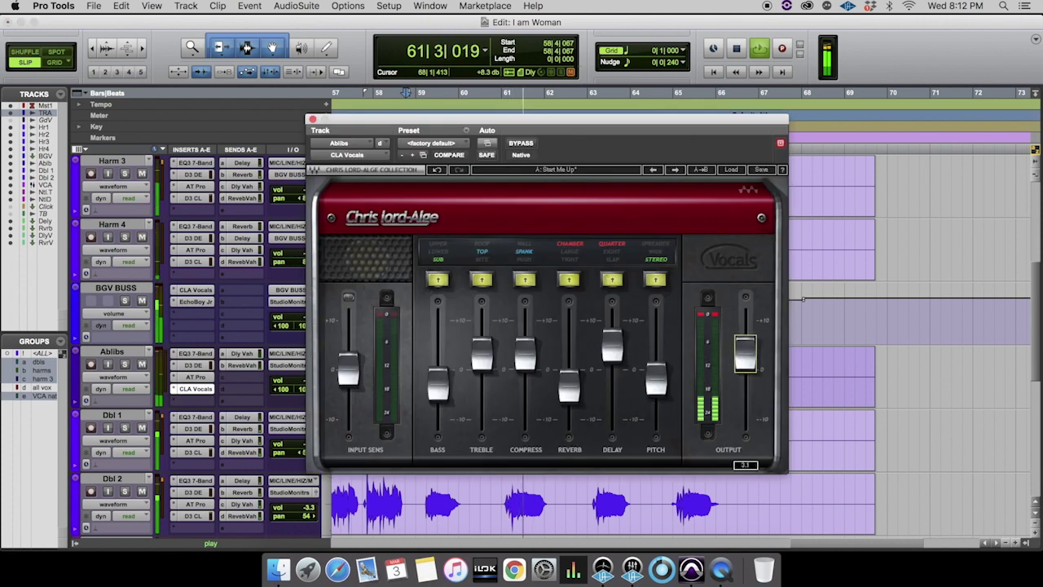
pyautogui.press('space')
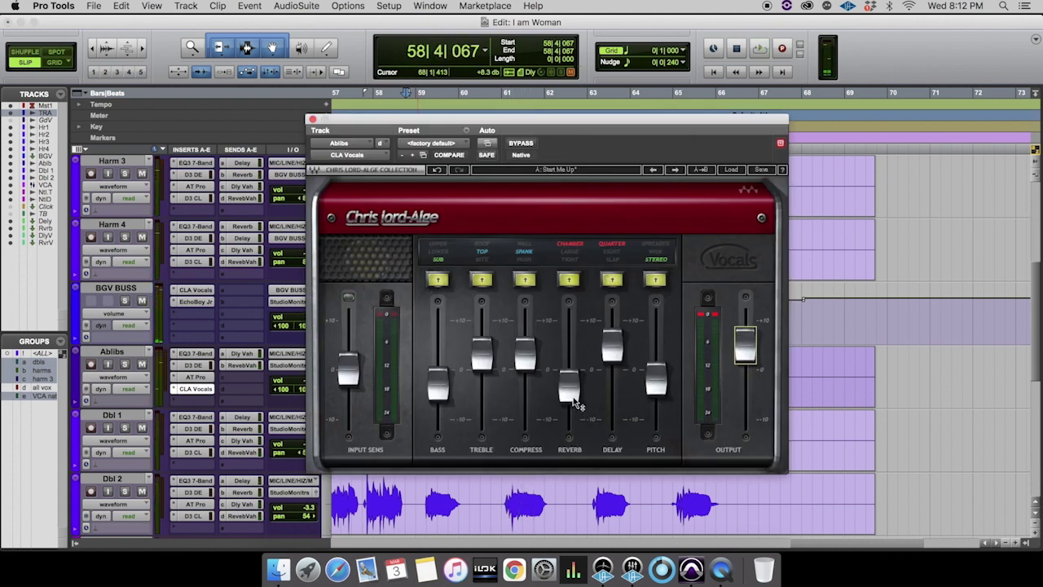
pyautogui.moveTo(575, 401); pyautogui.dragTo(575, 376)
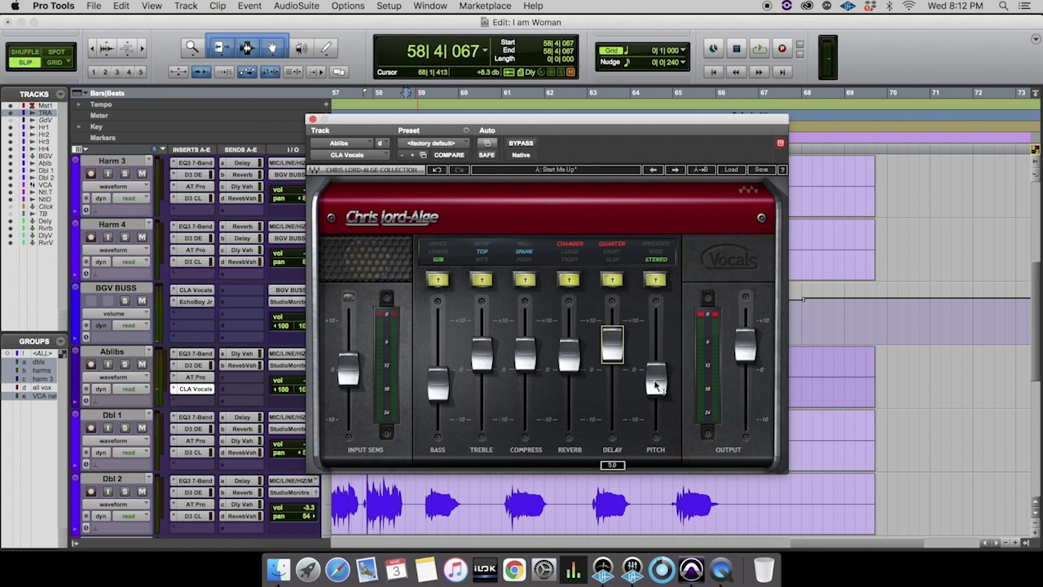
pyautogui.moveTo(655, 386); pyautogui.dragTo(656, 362)
pyautogui.click(313, 119)
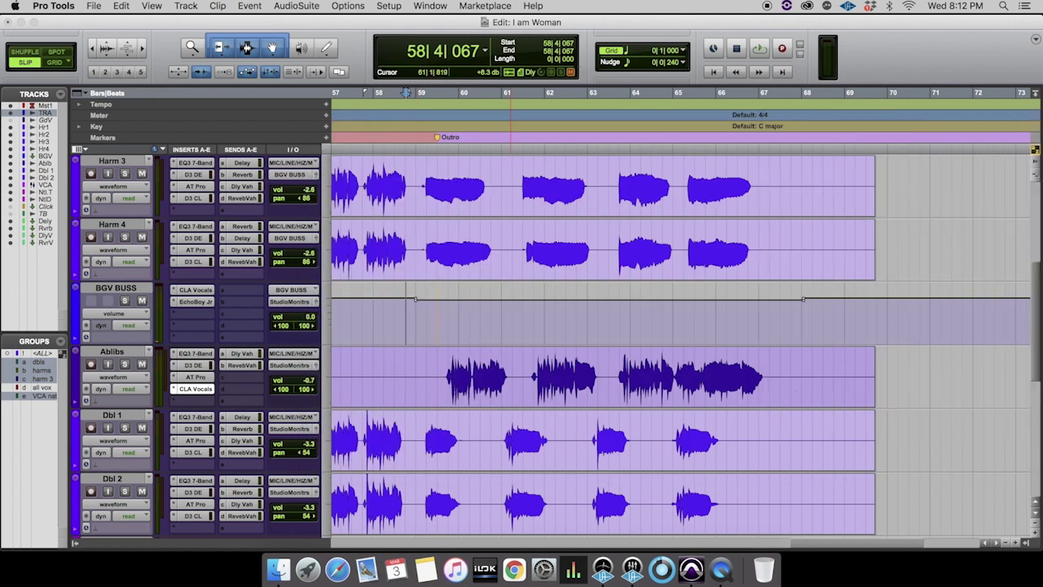
# Step: Separate the Ablibs clip just before the Outro, raise the ad-libs' clip gain to +3.5 dB, and audition from 59|2|730
pyautogui.click(429, 370)
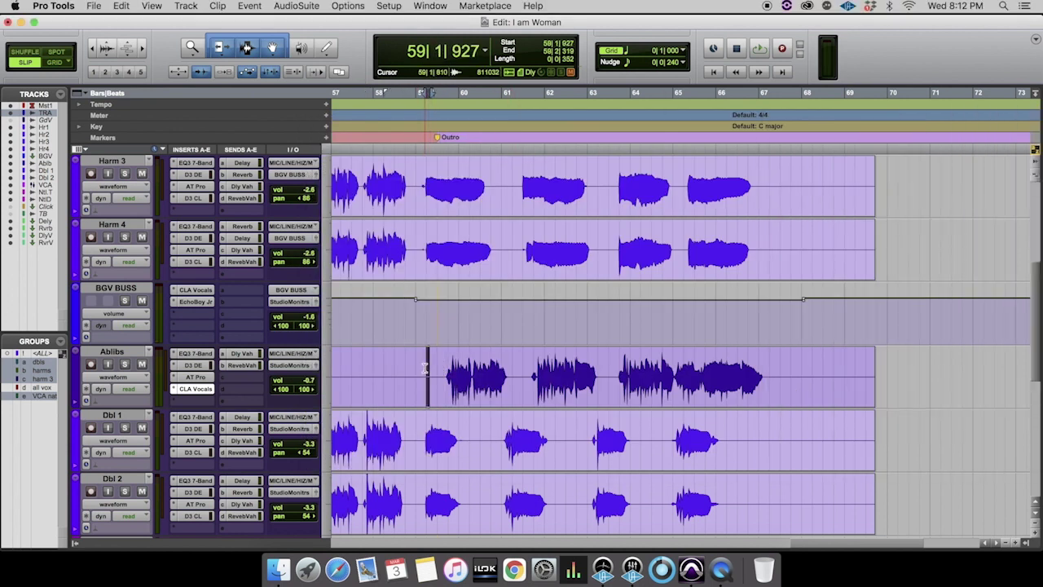
pyautogui.moveTo(436, 402); pyautogui.dragTo(436, 388)
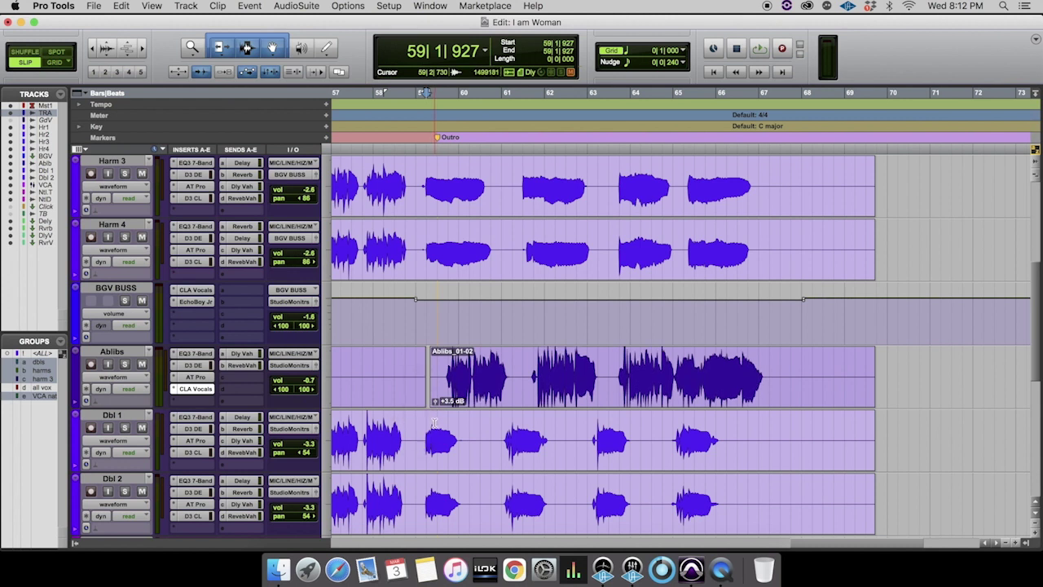
pyautogui.press('space')
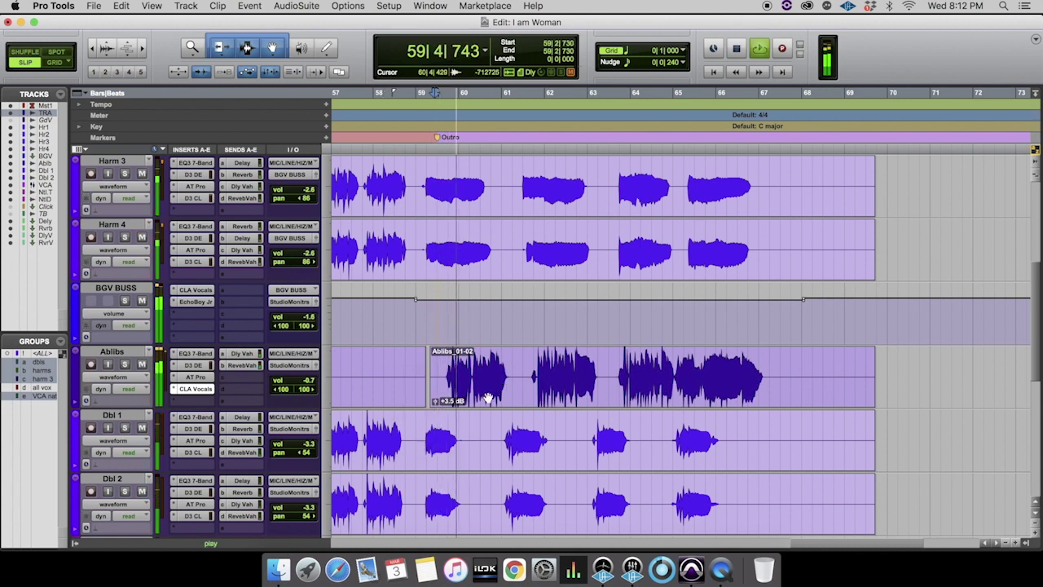
# Step: Raise the Ablibs track's RevebVah send level
pyautogui.click(241, 365)
pyautogui.moveTo(448, 352); pyautogui.dragTo(462, 329)
pyautogui.click(435, 138)
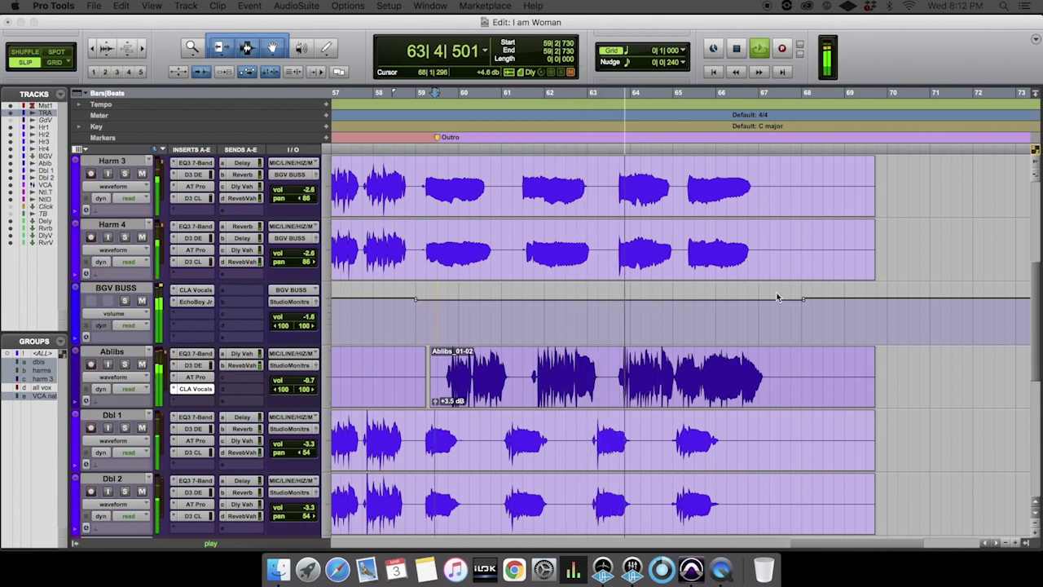
# Step: Lower the lead vocal VCA's volume to +3.5 dB from just before bar 59 into the Outro
pyautogui.scroll(-4, 717, 342)
pyautogui.scroll(5, 666, 372)
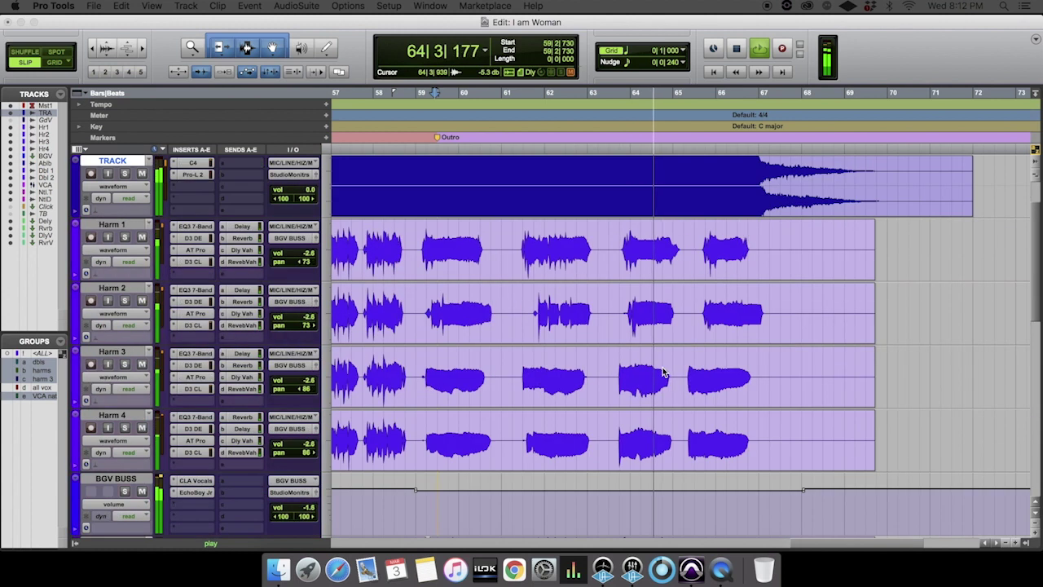
pyautogui.scroll(-1, 663, 372)
pyautogui.scroll(-5, 664, 371)
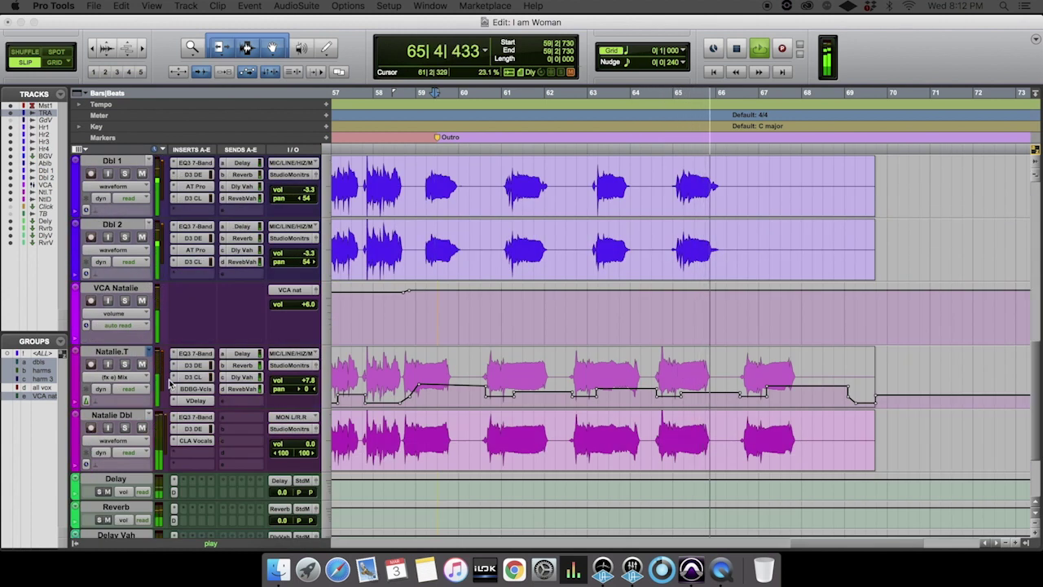
pyautogui.moveTo(409, 289); pyautogui.dragTo(410, 295)
# Step: Raise the lead vocal VCA's volume to +5.1 dB over 66|1|873–68|1|237 and audition the Outro from 58|2|637
pyautogui.click(726, 321)
pyautogui.keyDown('shift'); pyautogui.click(799, 314); pyautogui.keyUp('shift')
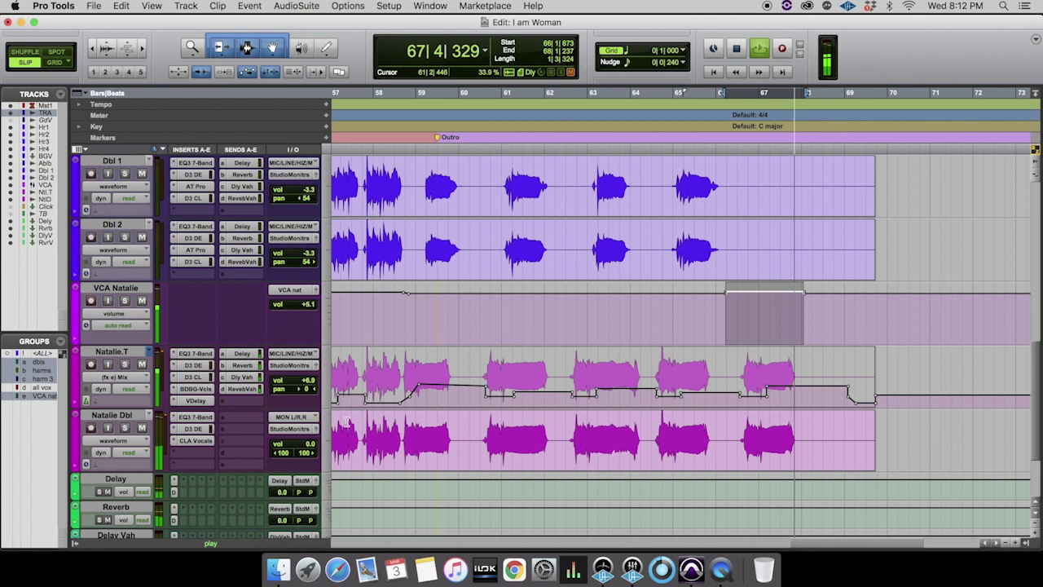
pyautogui.click(391, 418)
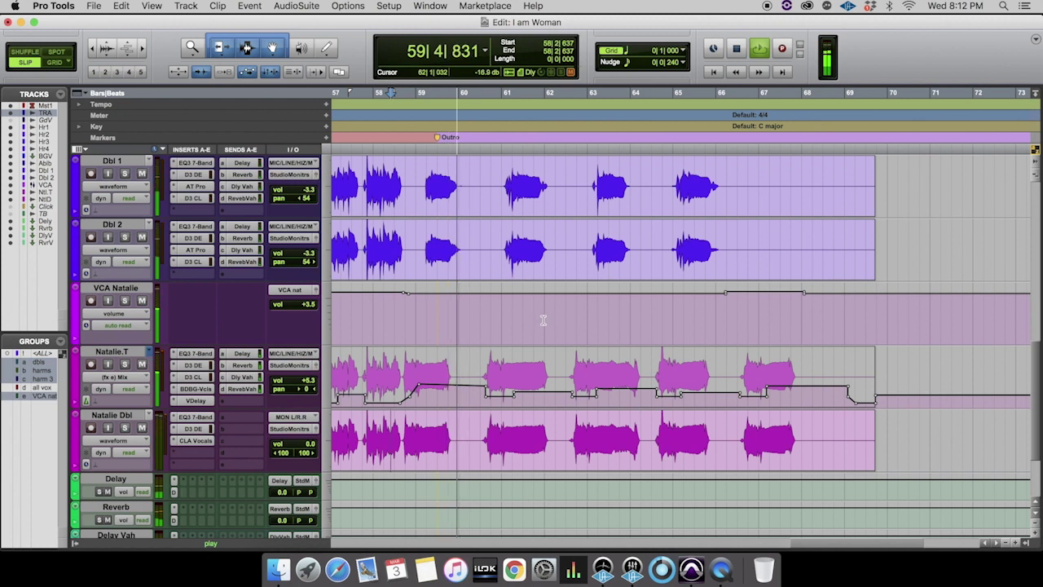
# Step: Set the Ablibs track's left pan to 57 while the Outro plays
pyautogui.scroll(3, 540, 318)
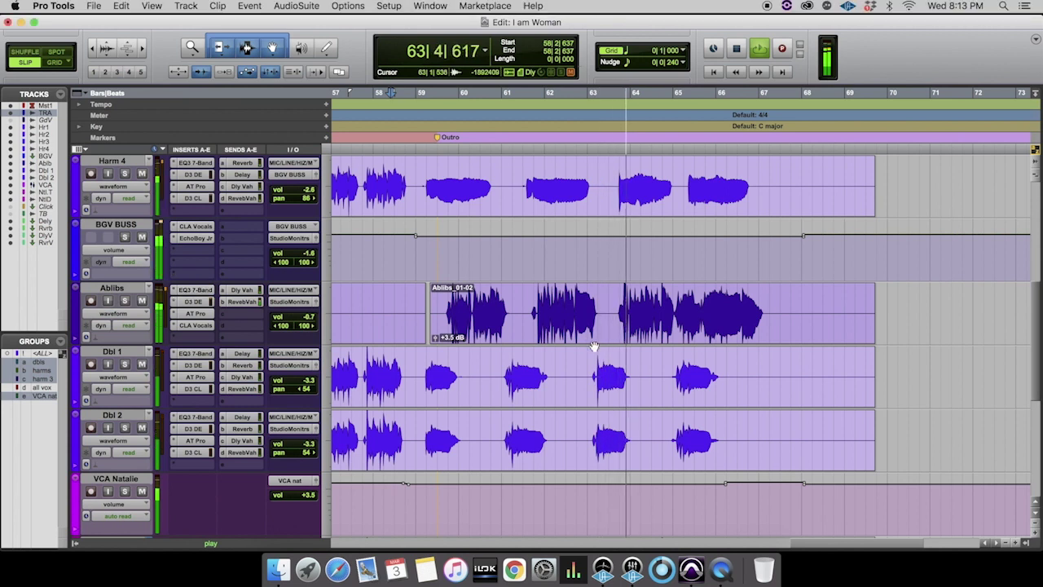
pyautogui.moveTo(283, 326); pyautogui.dragTo(309, 327)
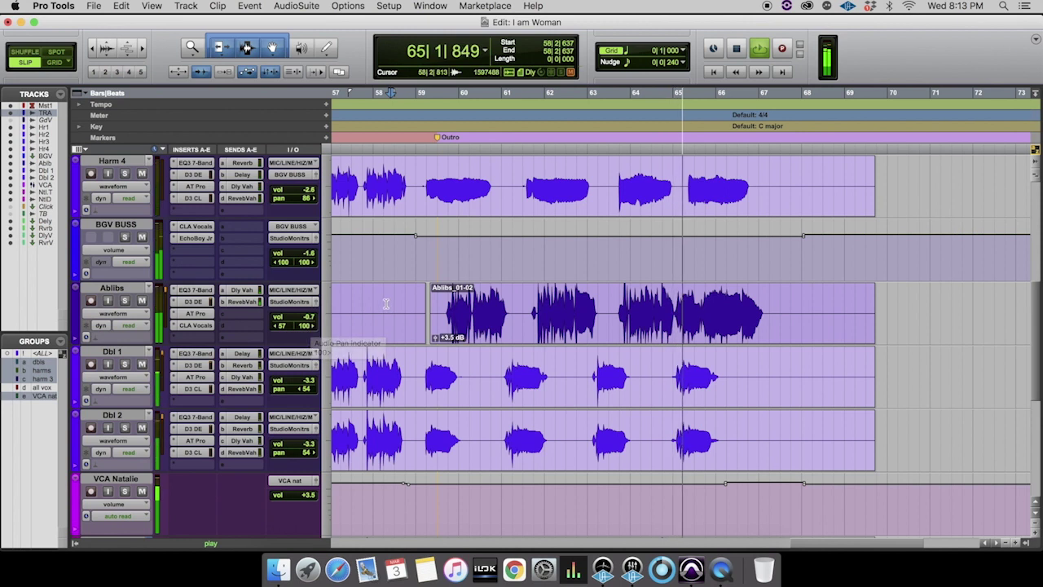
pyautogui.scroll(3, 516, 327)
pyautogui.scroll(2, 570, 304)
pyautogui.scroll(-1, 571, 303)
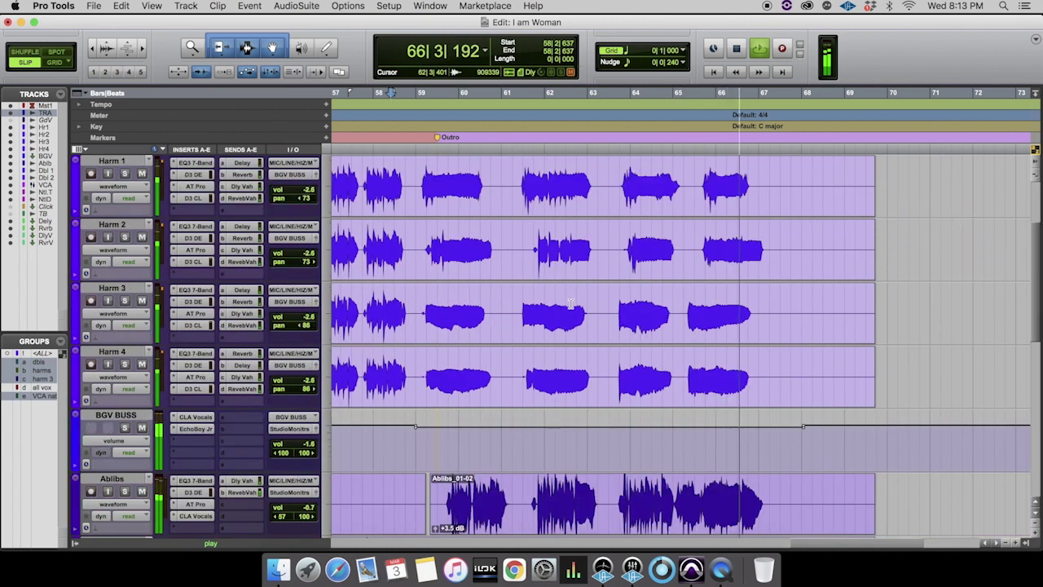
# Step: Reshape the lead vocal's VDelay mix over the final phrase from 66|2|207 to 68|3|665
pyautogui.scroll(-5, 580, 312)
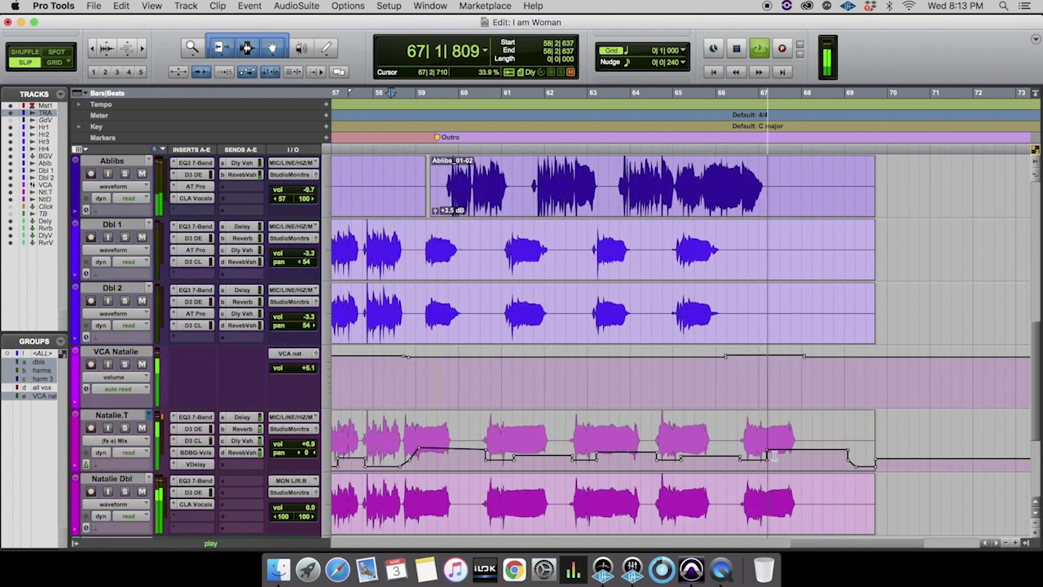
pyautogui.moveTo(729, 440); pyautogui.dragTo(830, 453)
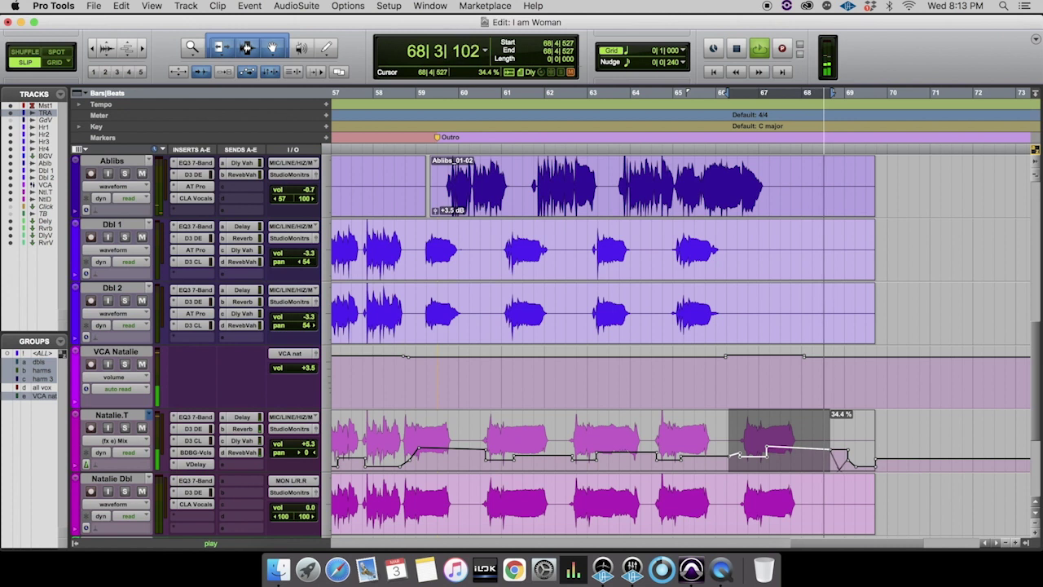
pyautogui.press('space')
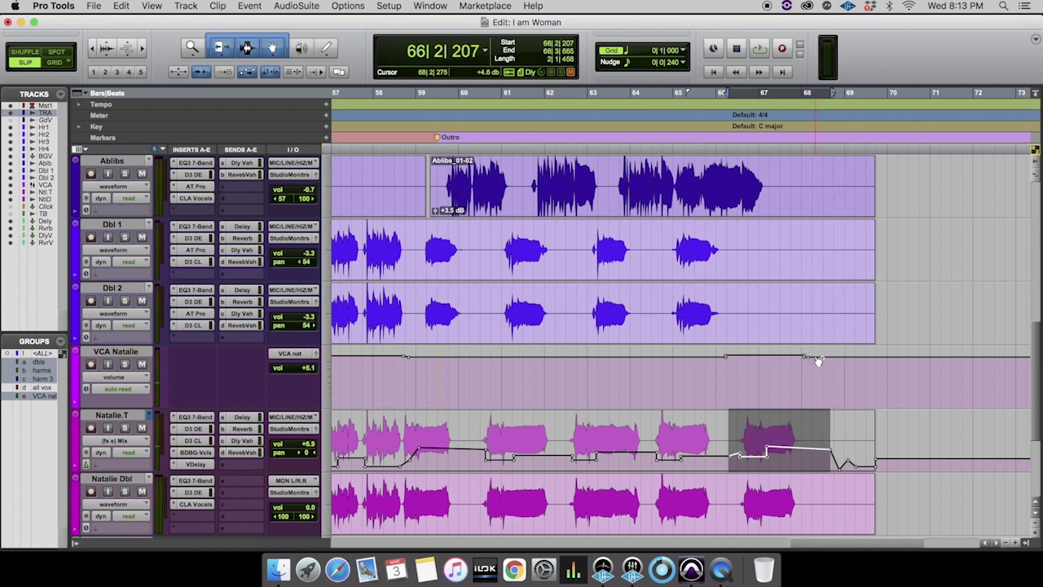
# Step: Try dropping the lead vocal VCA's volume to silence just after 68|1, audition it from 67|3|572, and remove the drop
pyautogui.moveTo(814, 435); pyautogui.dragTo(812, 432)
pyautogui.click(788, 387)
pyautogui.press('space')
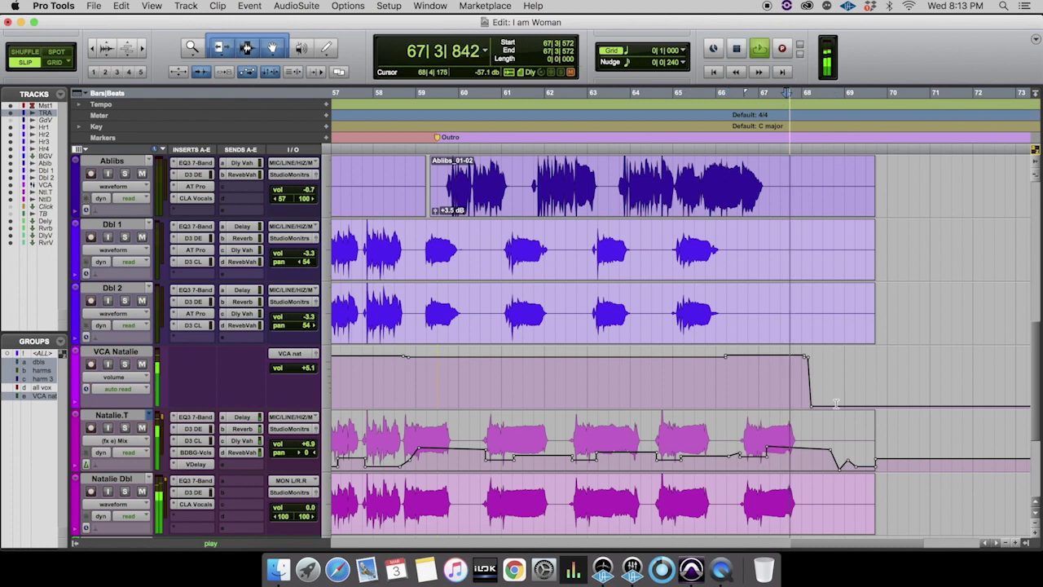
pyautogui.moveTo(813, 408); pyautogui.dragTo(807, 403)
pyautogui.press('space')
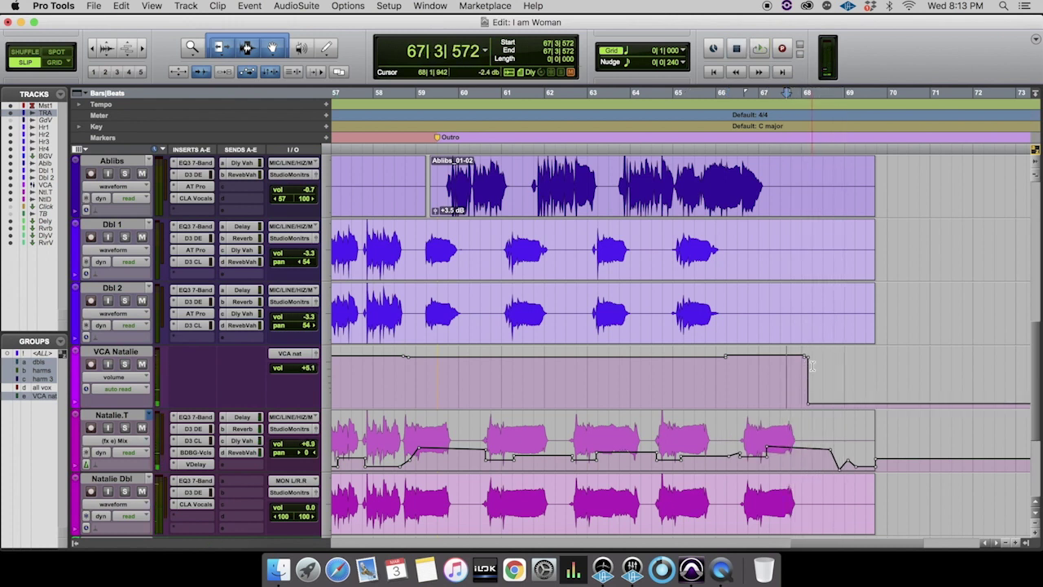
pyautogui.press('Delete')
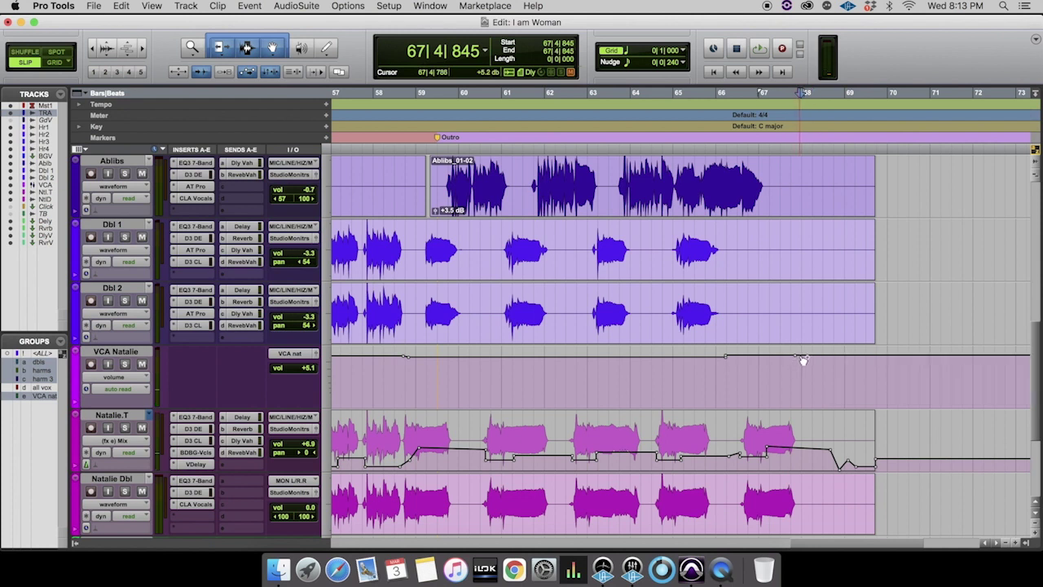
# Step: Drop the lead vocal VCA's volume to silence at the end of the last held note and audition from 66|3|597
pyautogui.moveTo(798, 405); pyautogui.dragTo(799, 405)
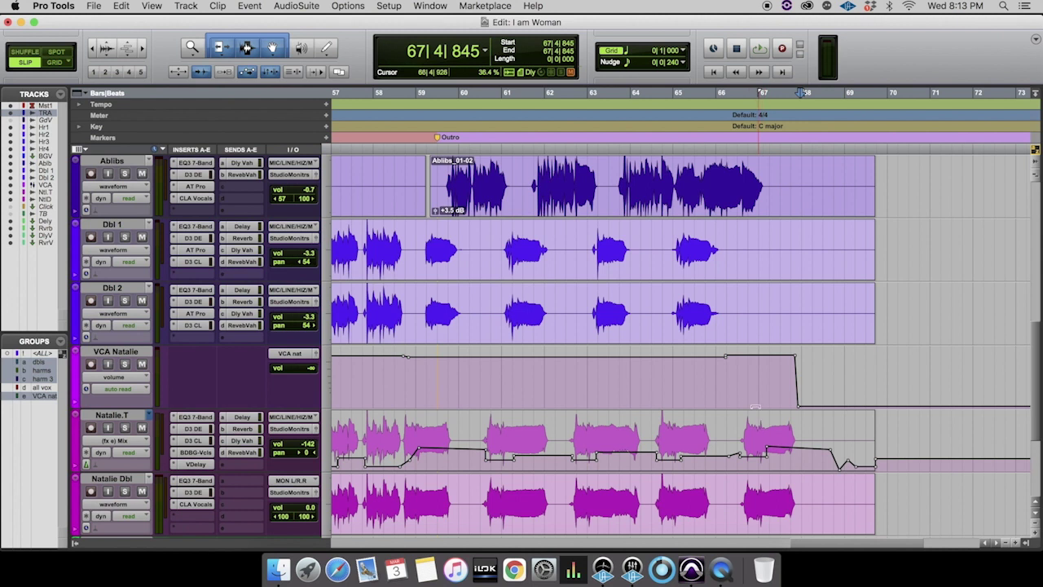
pyautogui.press('space')
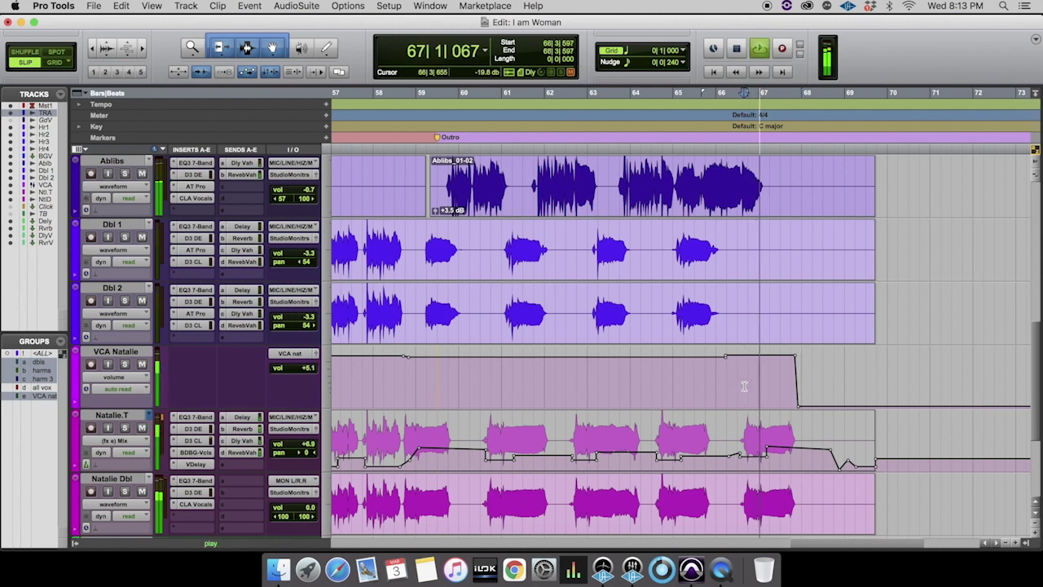
pyautogui.press('t')
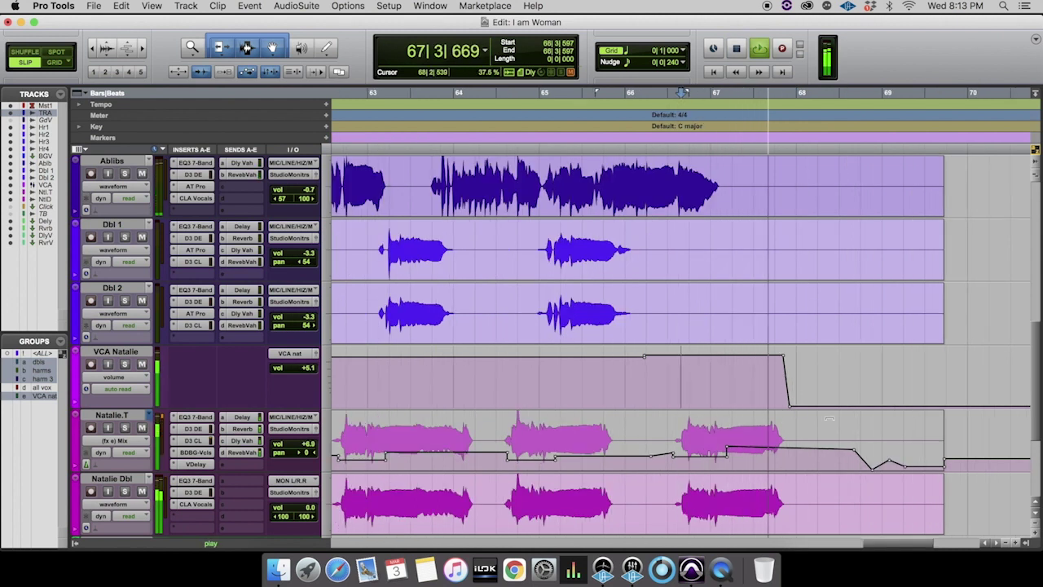
pyautogui.press('space')
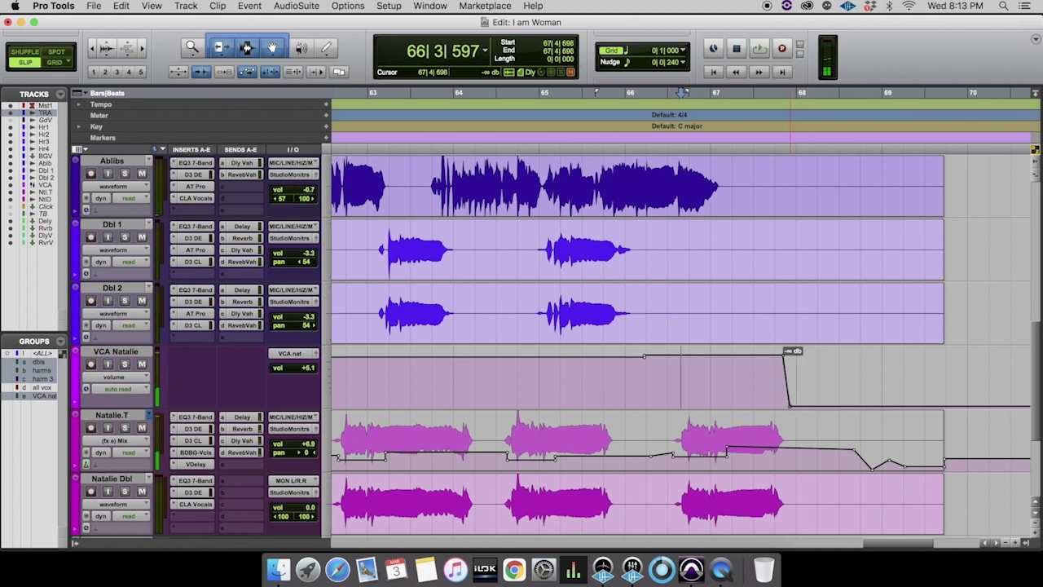
# Step: Lengthen the lead vocal VCA's closing fade until about 68|4, audition the ending, and dismiss the CPU overload alert
pyautogui.moveTo(838, 405); pyautogui.dragTo(839, 405)
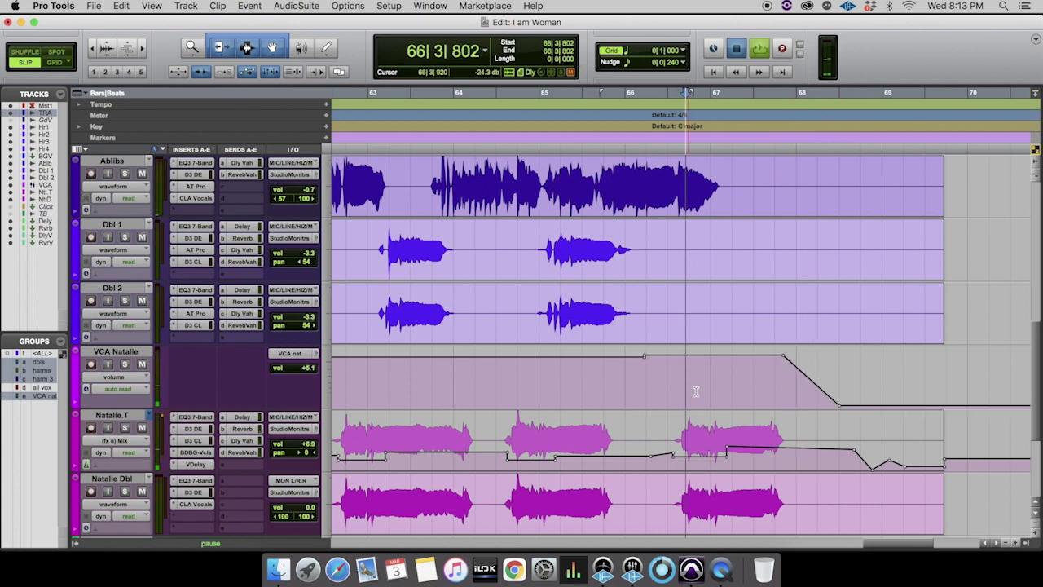
pyautogui.press('space')
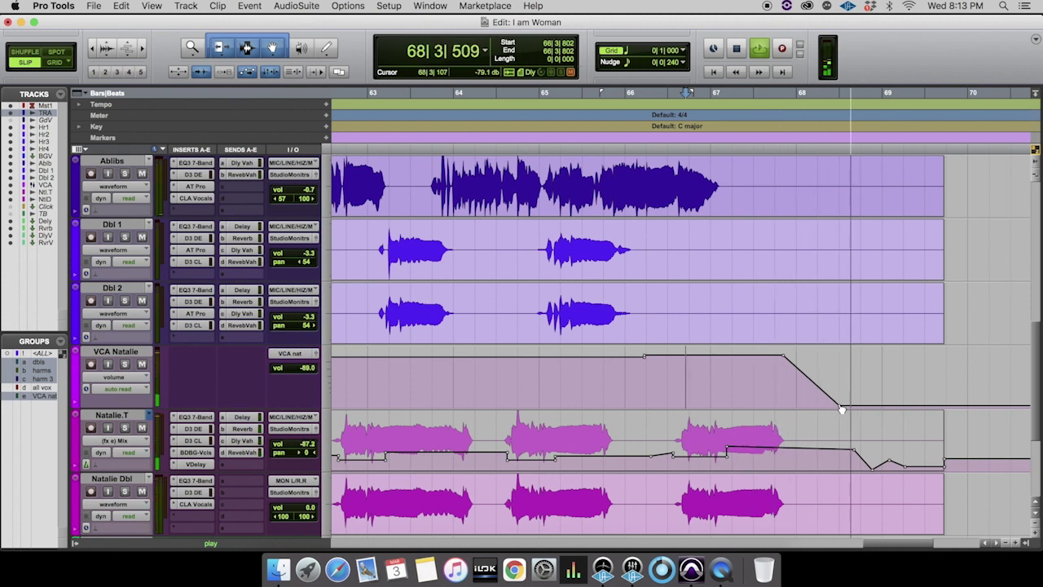
pyautogui.moveTo(864, 413); pyautogui.dragTo(862, 413)
pyautogui.press('space')
pyautogui.click(668, 383)
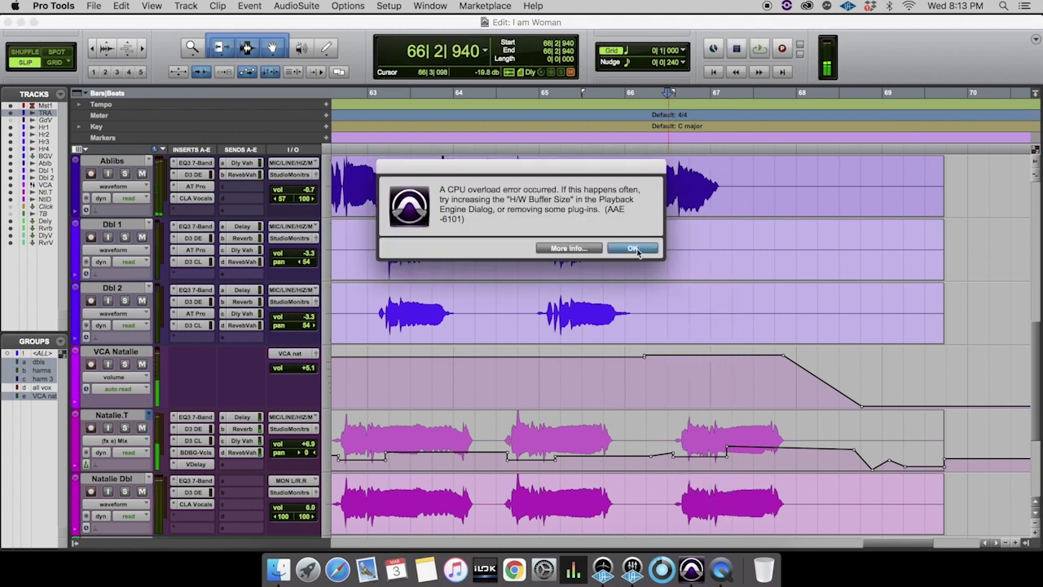
pyautogui.click(634, 249)
pyautogui.rightClick(721, 573)
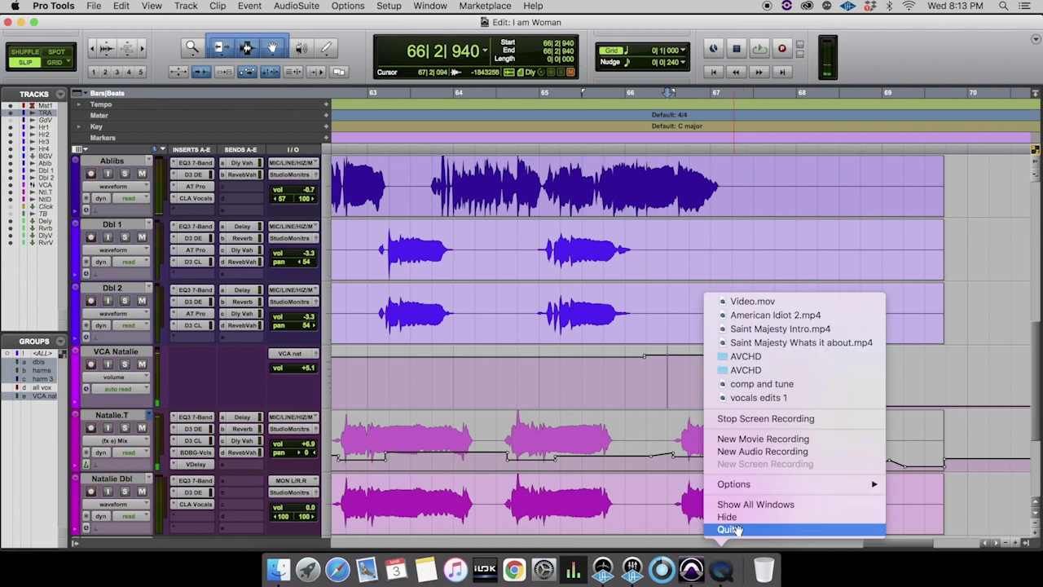
pyautogui.click(747, 418)
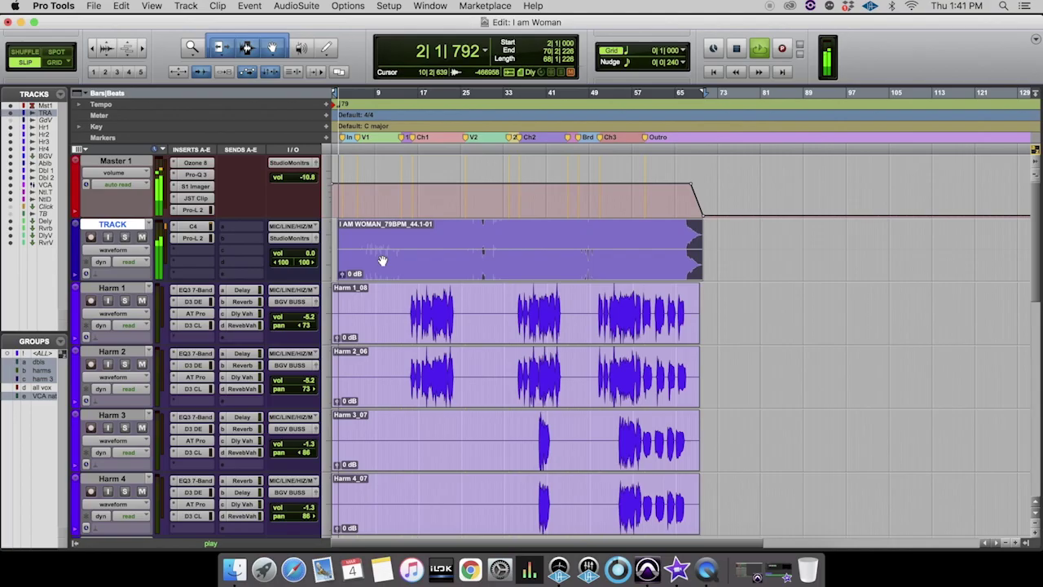
# Step: Inspect the exciter settings of the Ozone 8 insert on the Master 1 track during playback
pyautogui.press('t')
pyautogui.press('t')
pyautogui.press('t')
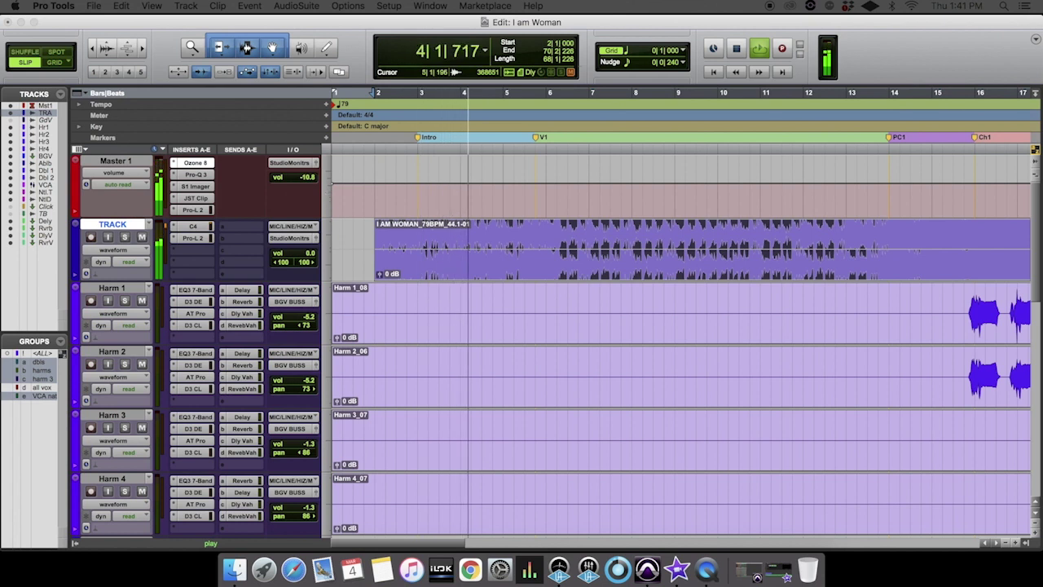
pyautogui.click(196, 162)
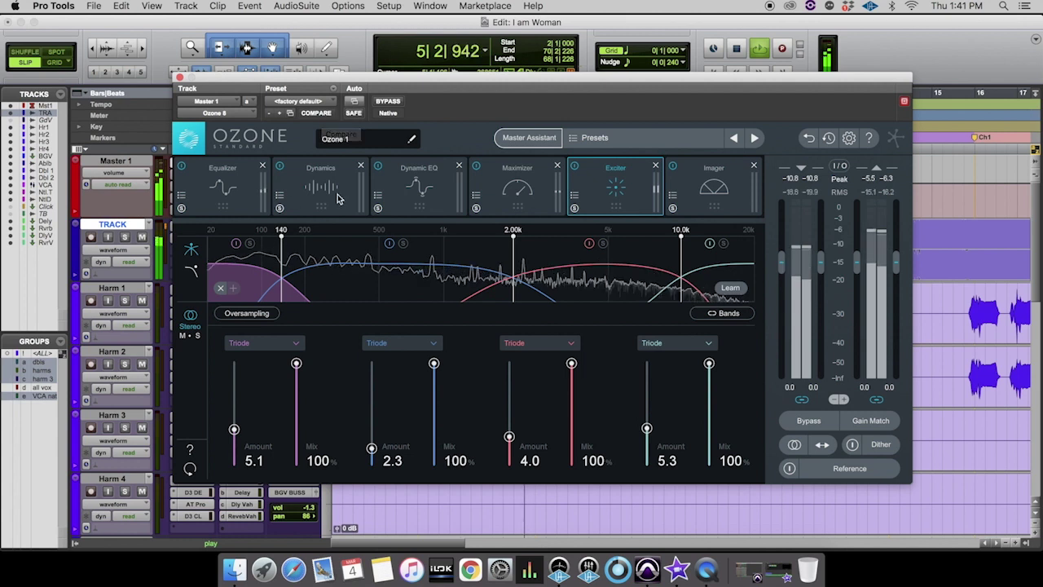
pyautogui.click(180, 78)
# Step: Load the Subtle Stereo Enhancer preset in the Pro-Q 3 equalizer on the Master 1 track
pyautogui.click(192, 177)
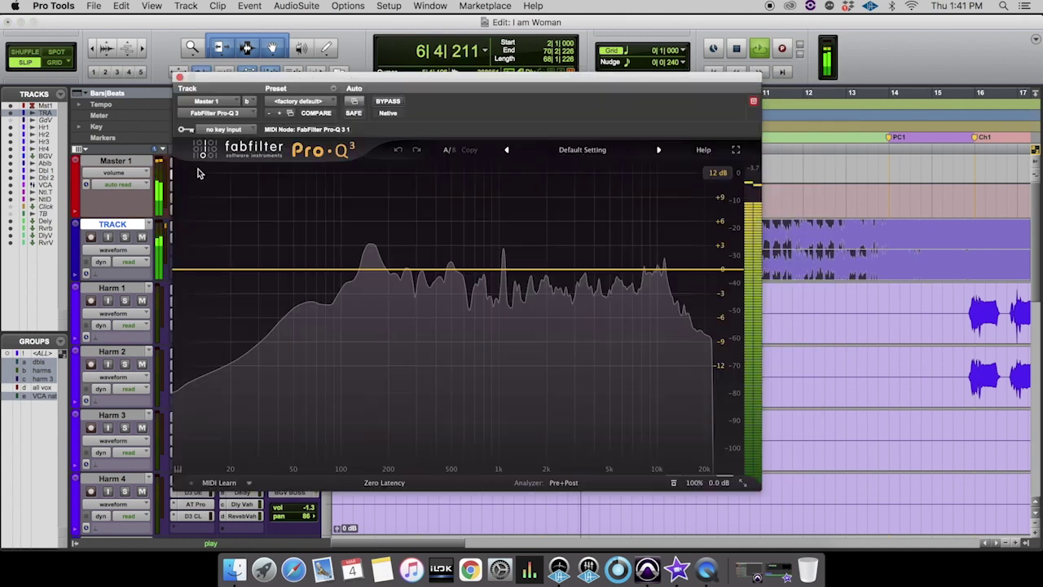
pyautogui.click(585, 151)
pyautogui.moveTo(571, 178)
pyautogui.click(683, 217)
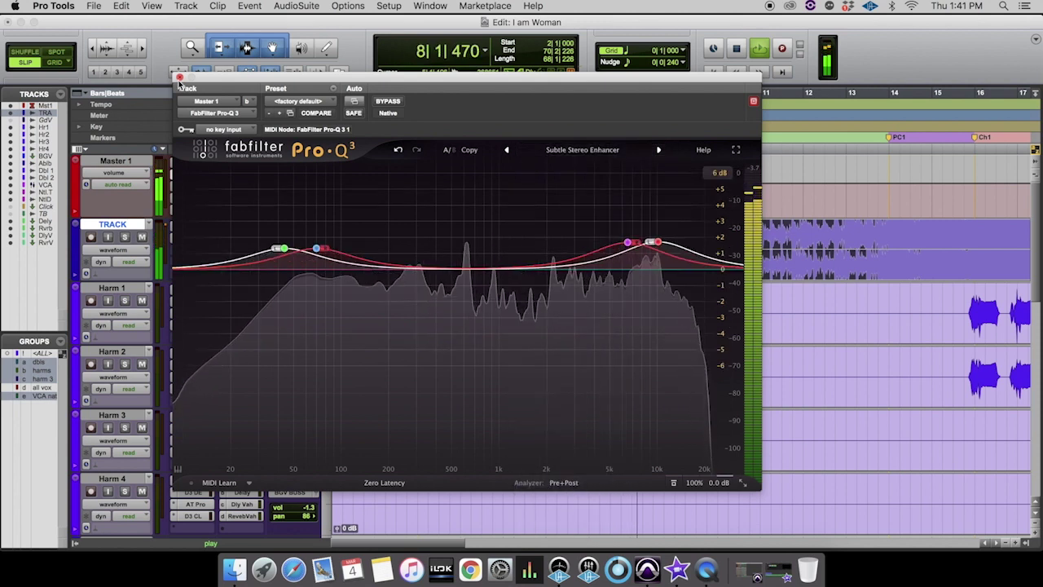
pyautogui.click(180, 77)
# Step: Review the S1 Imager, JST Clip and Pro-L 2 settings on the Master 1 track while the song plays
pyautogui.click(203, 188)
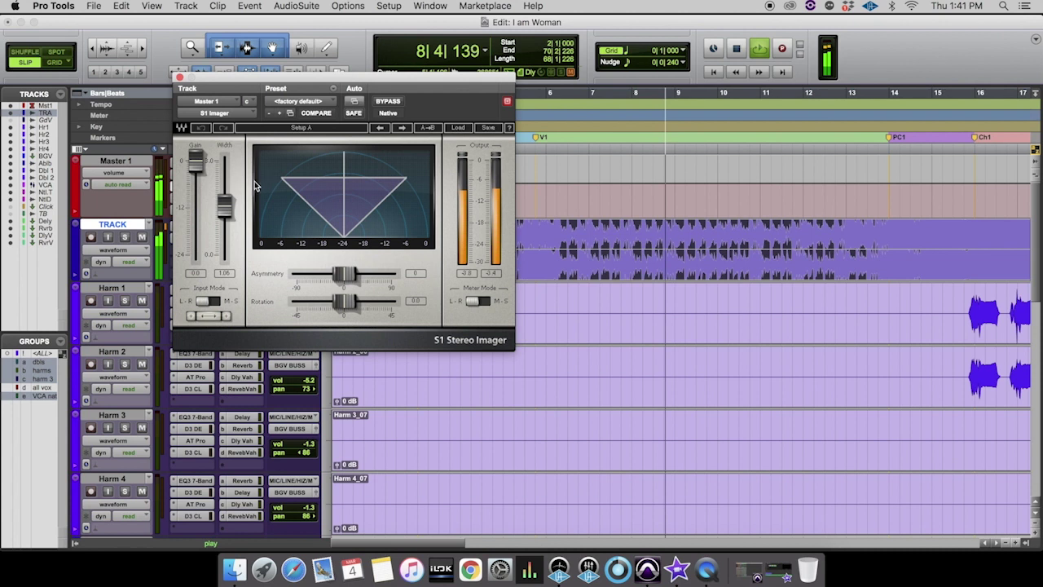
pyautogui.click(180, 77)
pyautogui.click(196, 198)
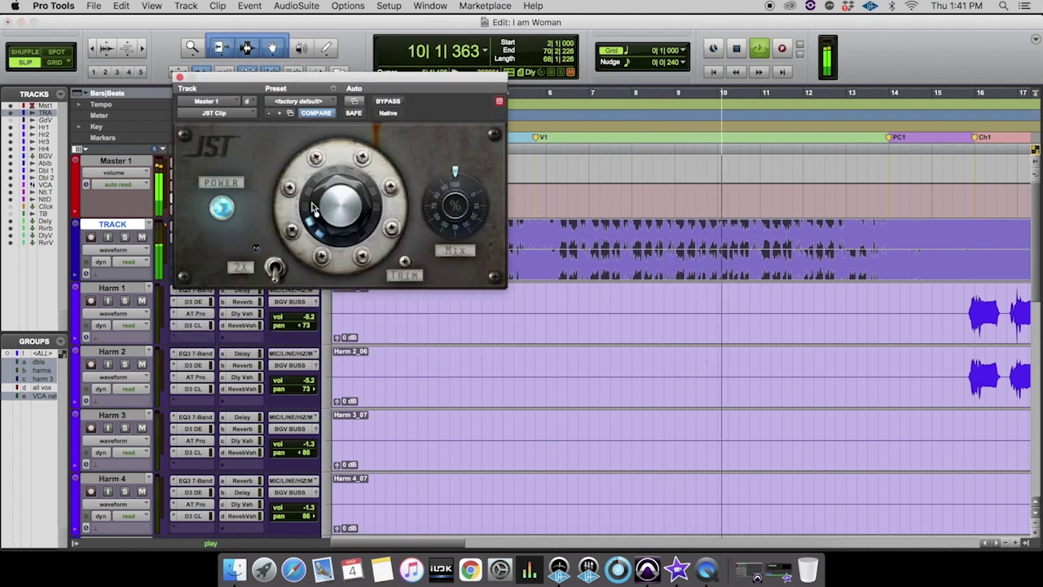
pyautogui.click(179, 78)
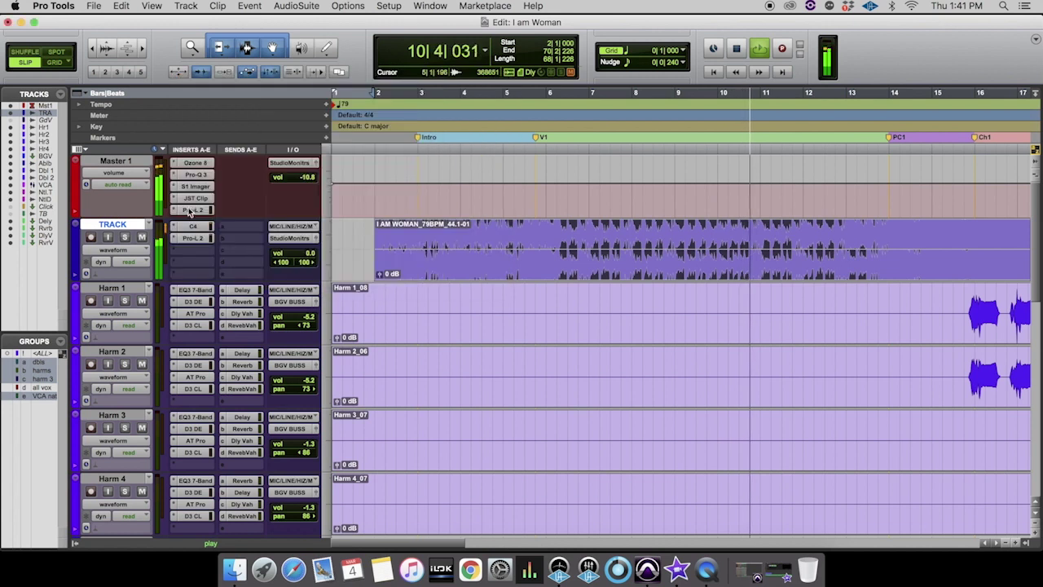
pyautogui.click(192, 210)
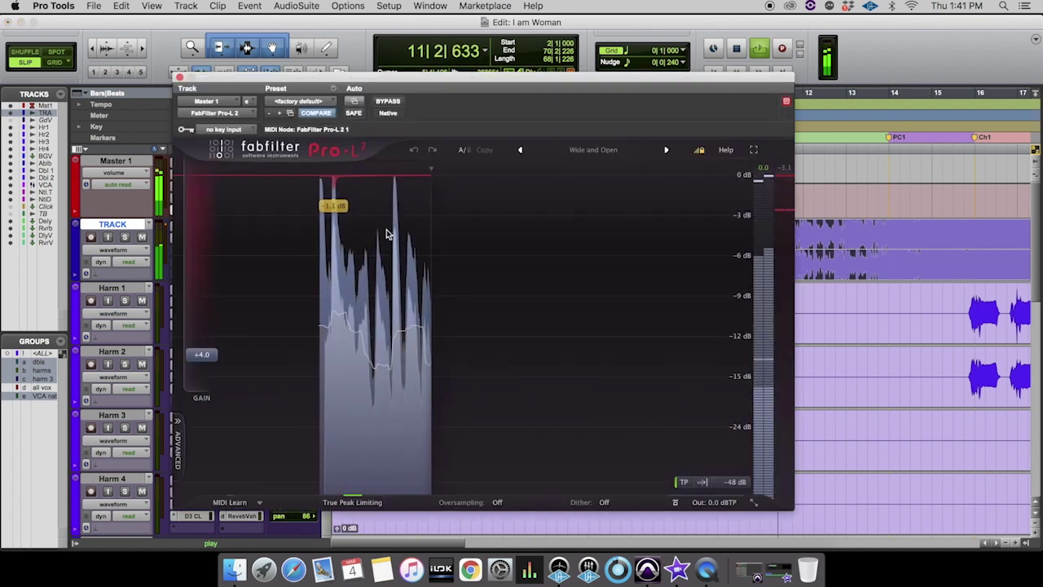
pyautogui.click(180, 78)
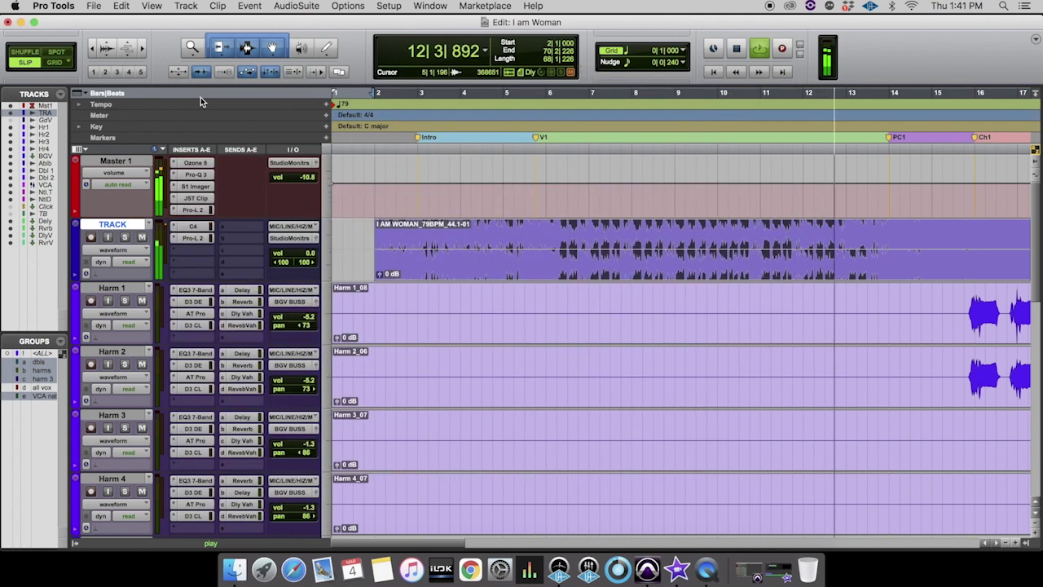